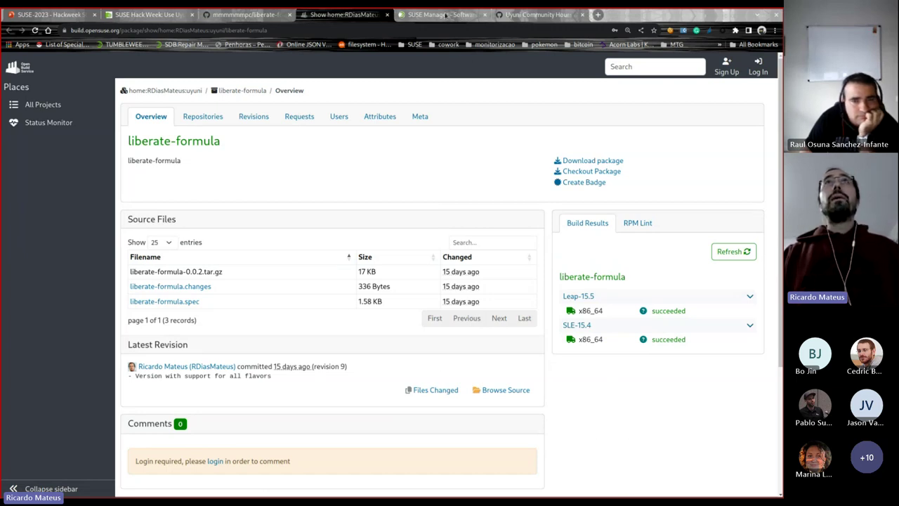
Step: Return from Open Build Service to SUSE Manager's Full Software Channel List
left_click(447, 15)
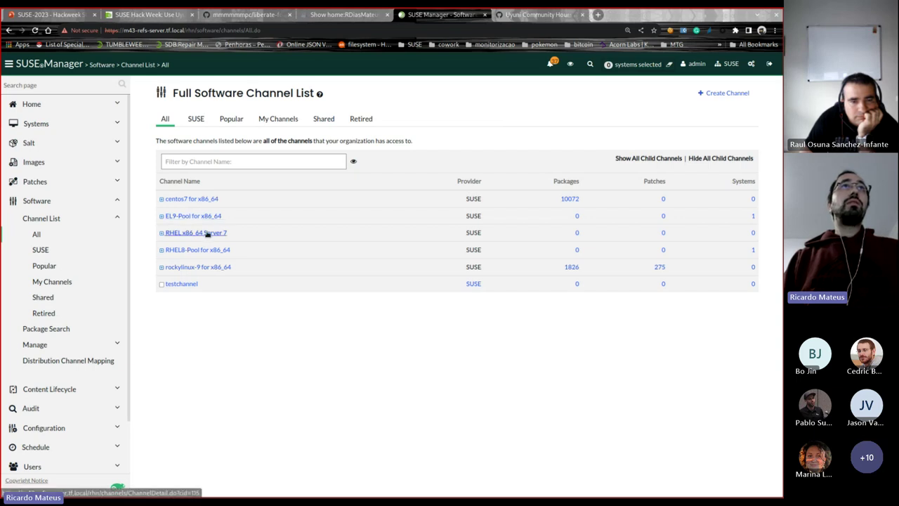
Step: Open the EL7-to-SLL-auto-convert activation key and view its Groups, showing Liberate with re-install
left_click(110, 124)
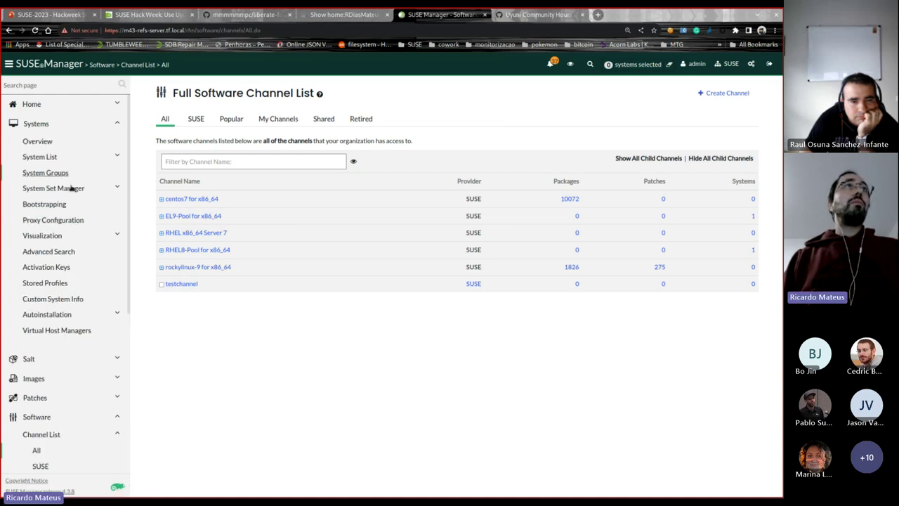
left_click(58, 267)
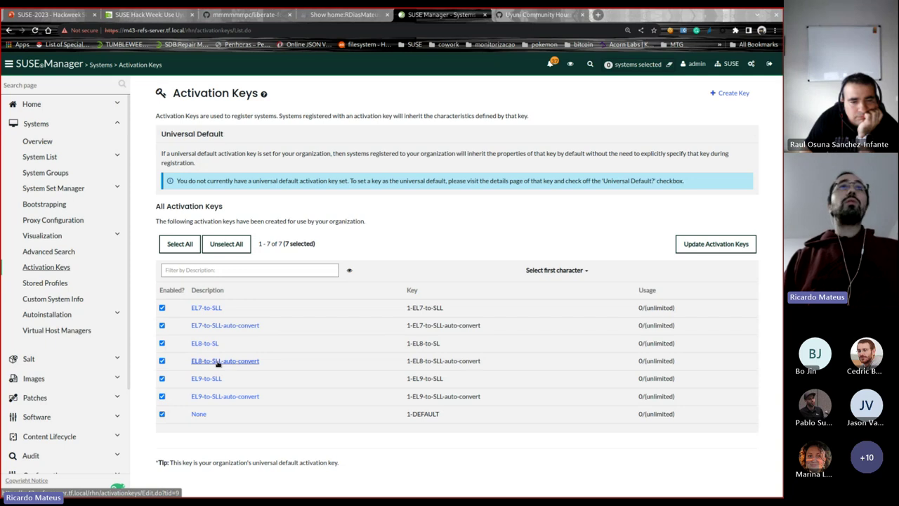
left_click(242, 325)
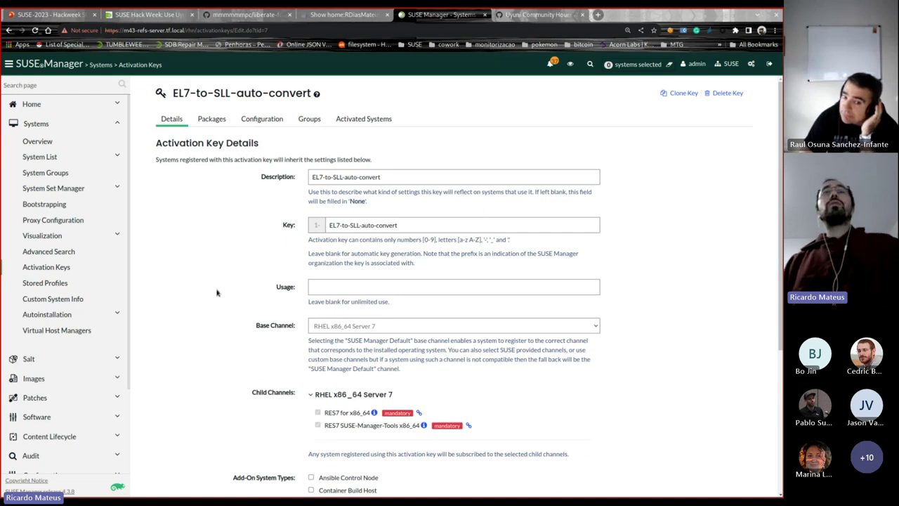
scroll(232, 295, "down", 2)
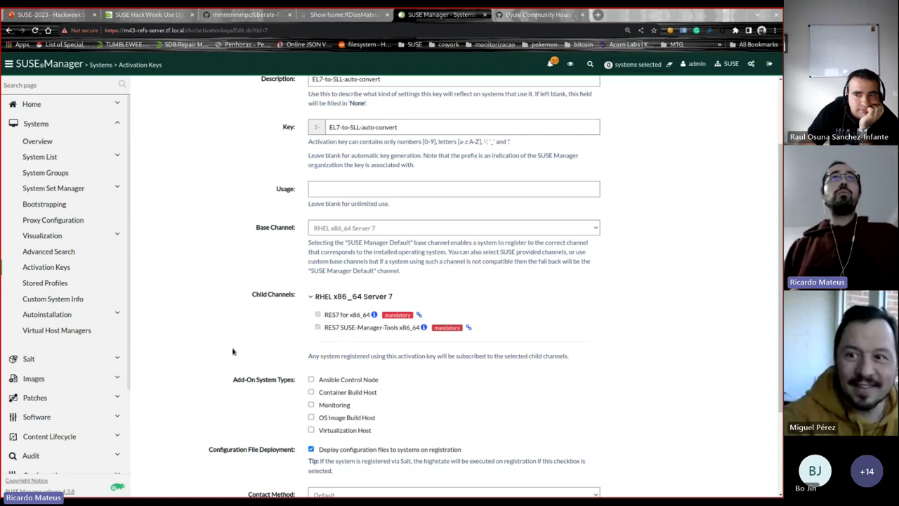
scroll(224, 344, "down", 2)
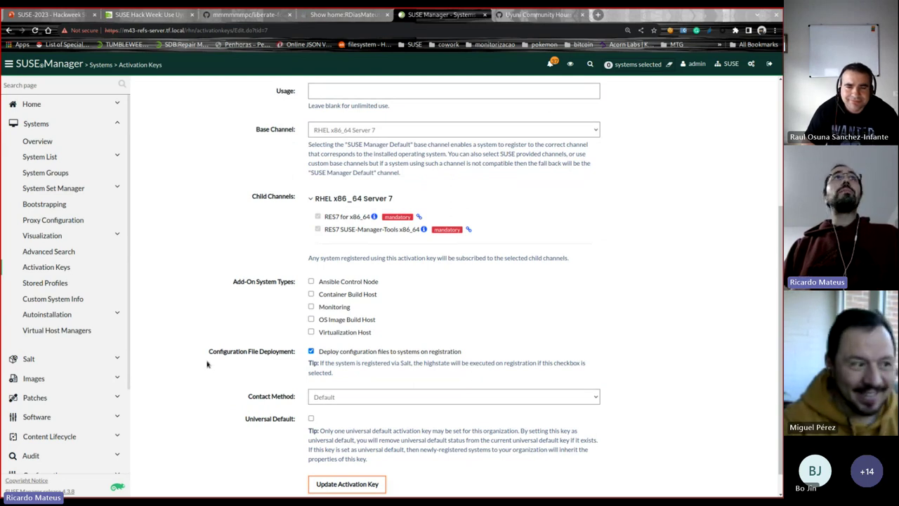
scroll(207, 364, "up", 4)
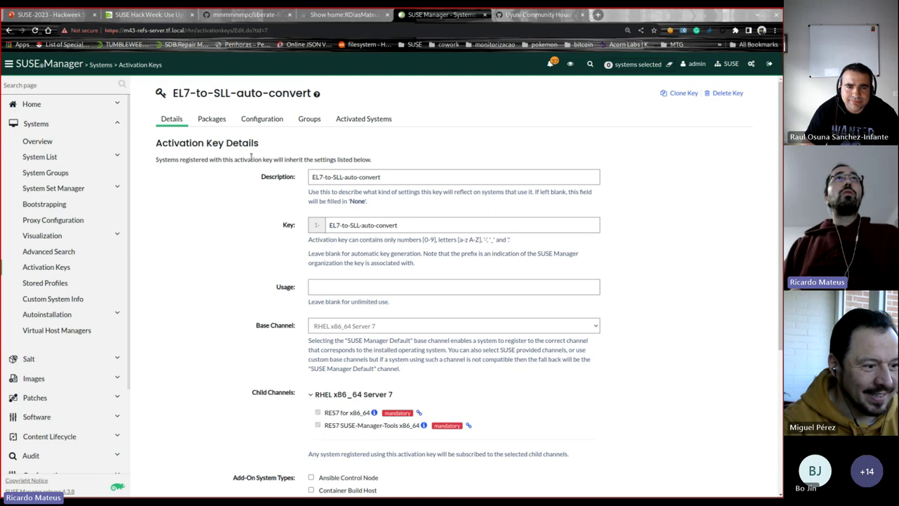
left_click(312, 120)
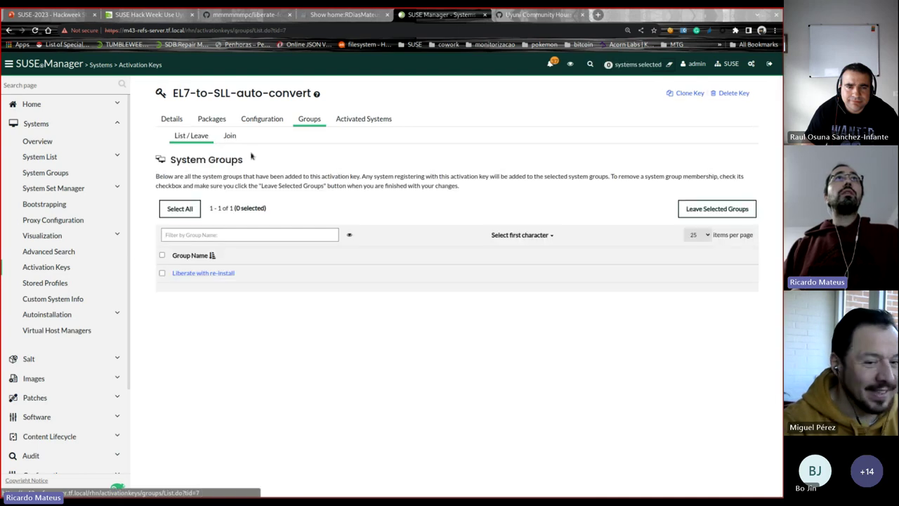
Step: Review the Liberate formula on the Liberate with re-install group, then open Systems > Bootstrapping
left_click(214, 274)
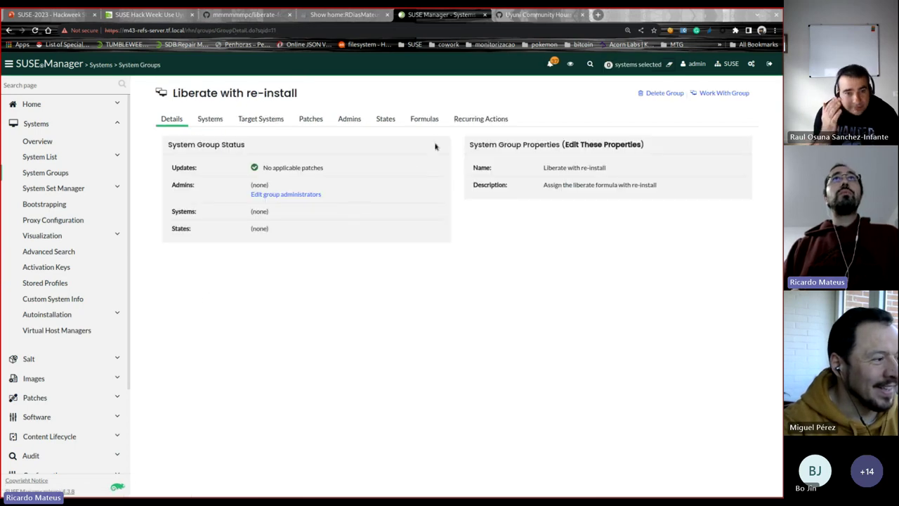
left_click(431, 119)
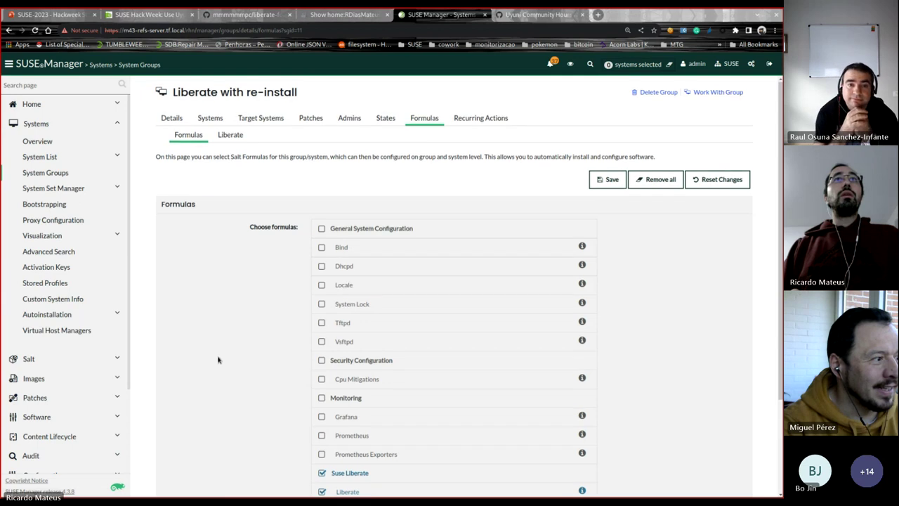
scroll(309, 365, "down", 1)
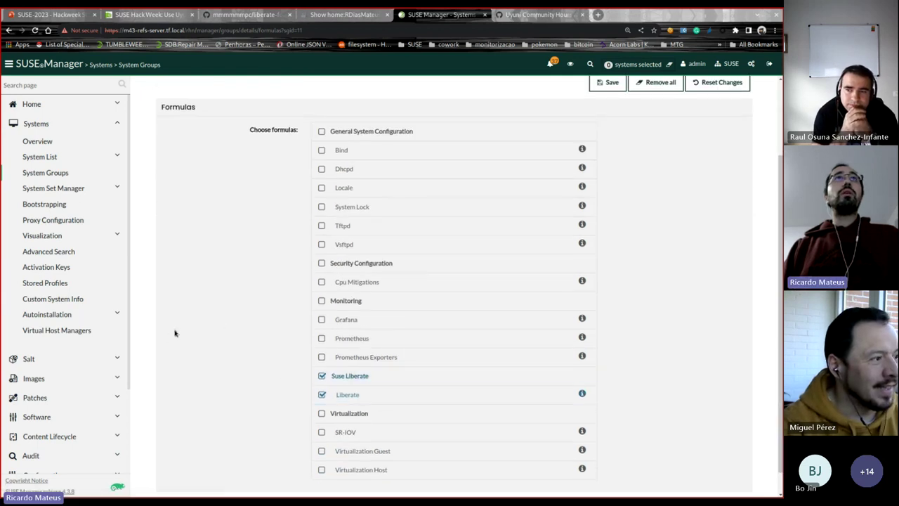
scroll(271, 150, "up", 1)
left_click(238, 139)
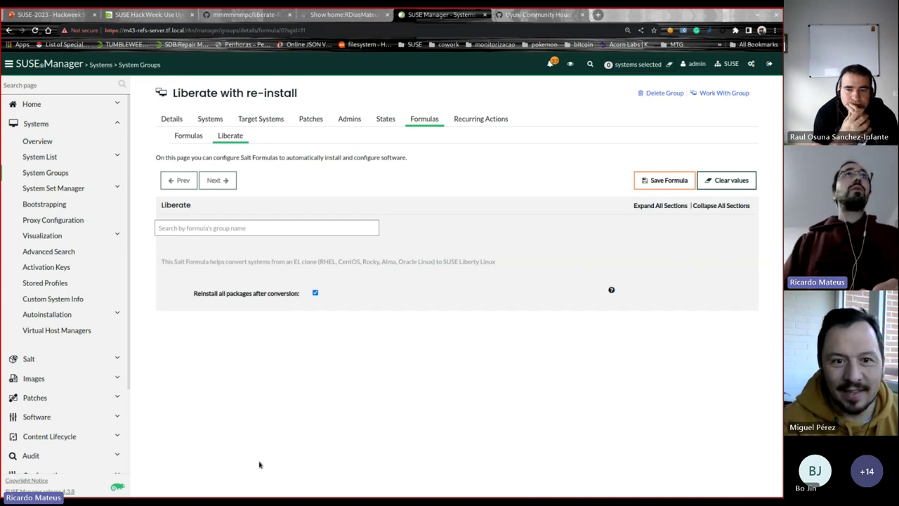
left_click(37, 142)
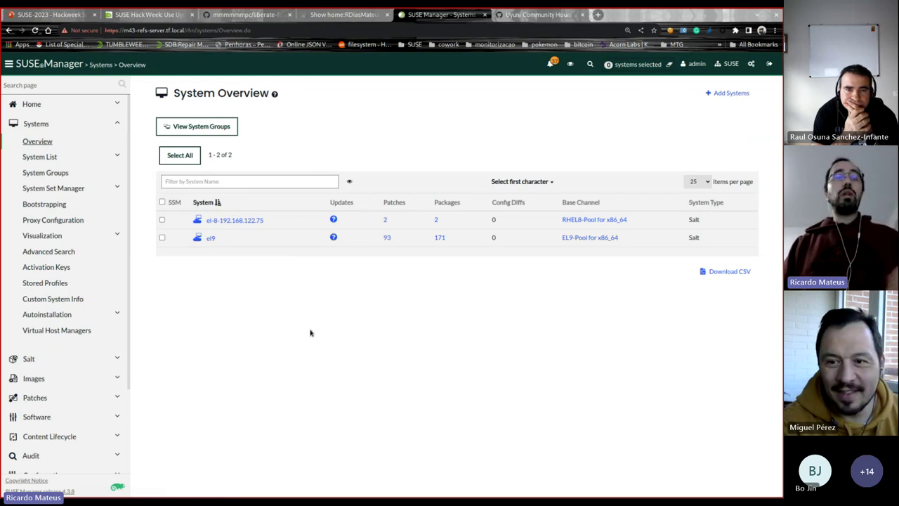
left_click(44, 204)
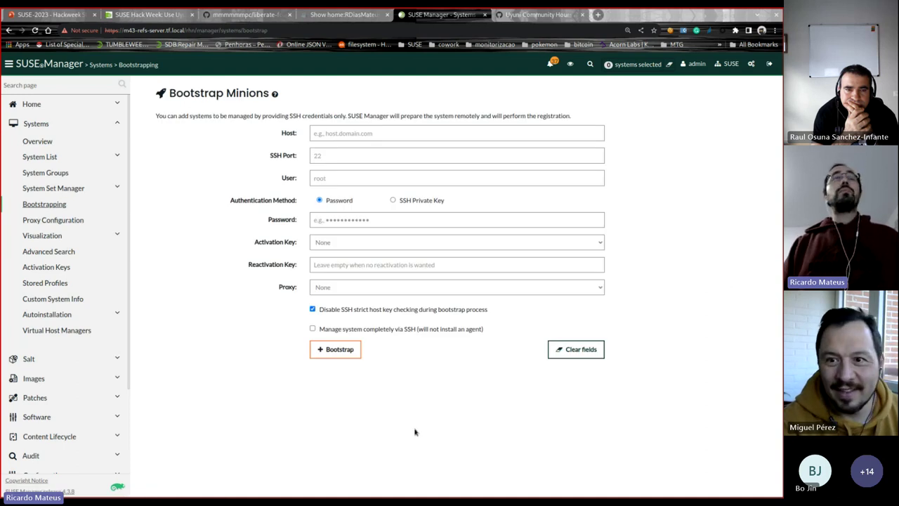
Step: Print /etc/os-release on the centos7 minion, confirming CentOS Linux 7
key("alt+Tab")
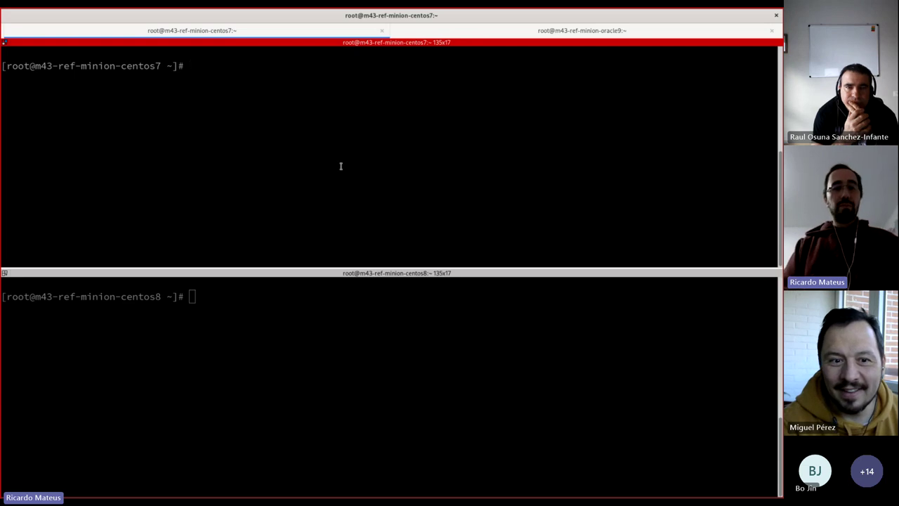
type("cat /")
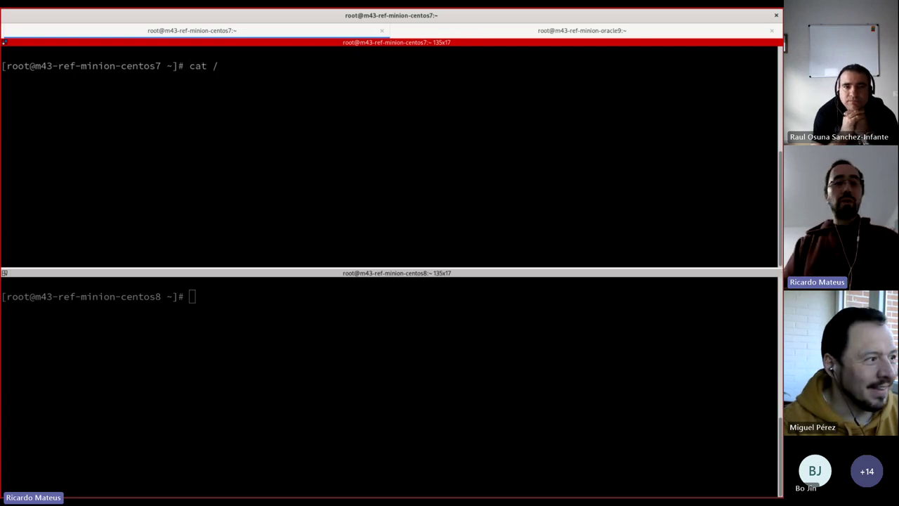
type("etc/")
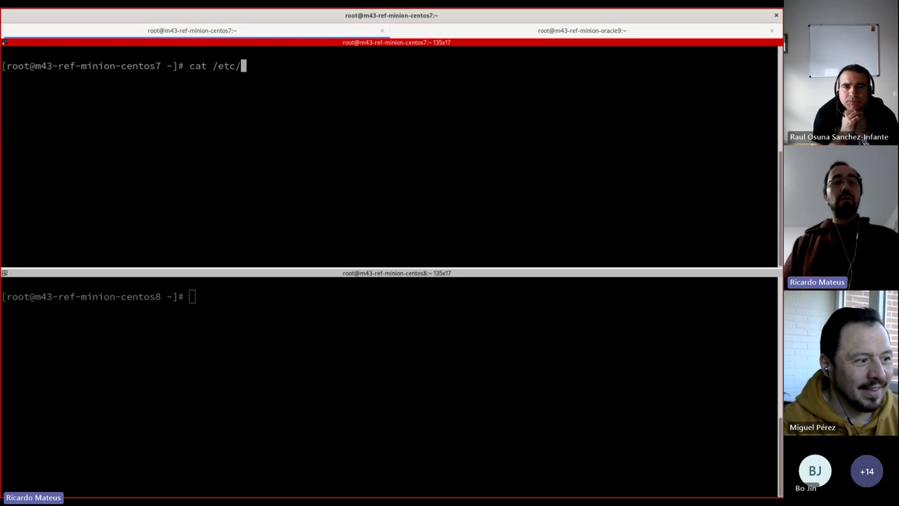
type("os")
key("Tab")
key("Return")
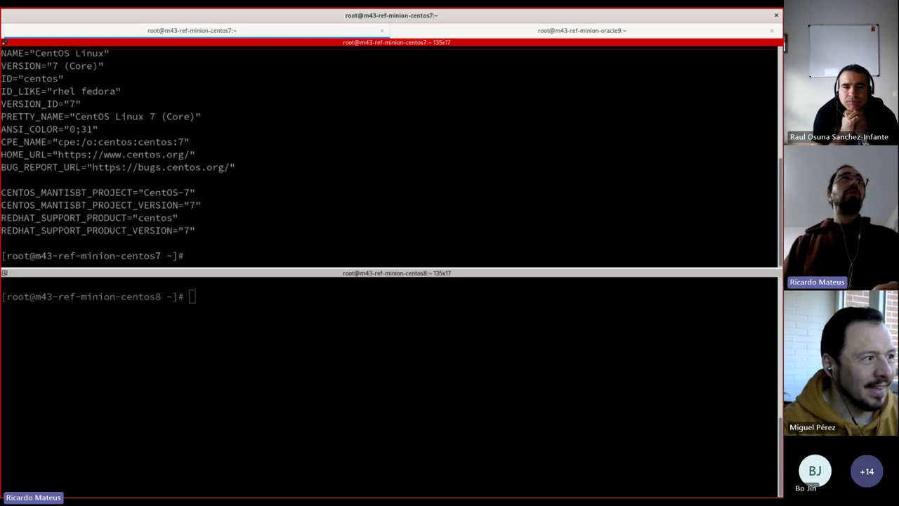
Step: Clear the centos8 pane, confirm it runs CentOS Linux 8, and select the centos7 hostname
left_click(269, 361)
type("clear")
key("Return")
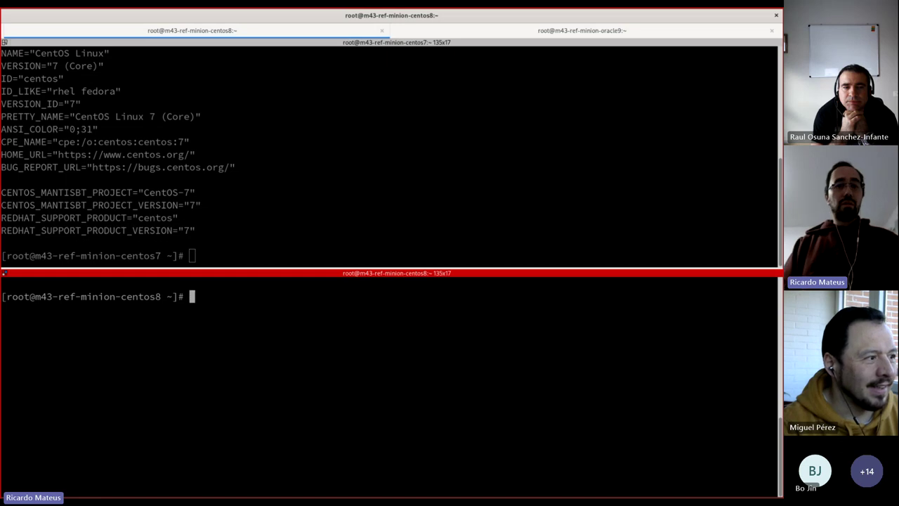
type("cat /etc/")
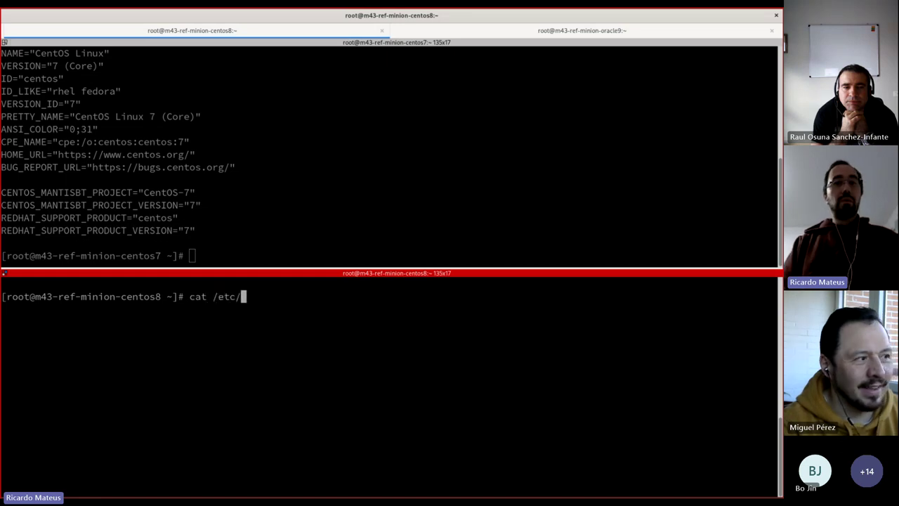
type("os")
key("Tab")
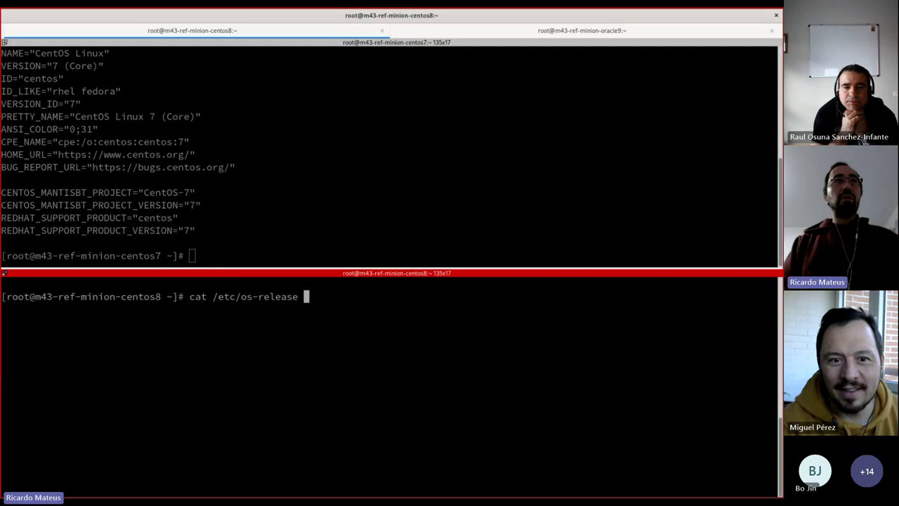
key("Return")
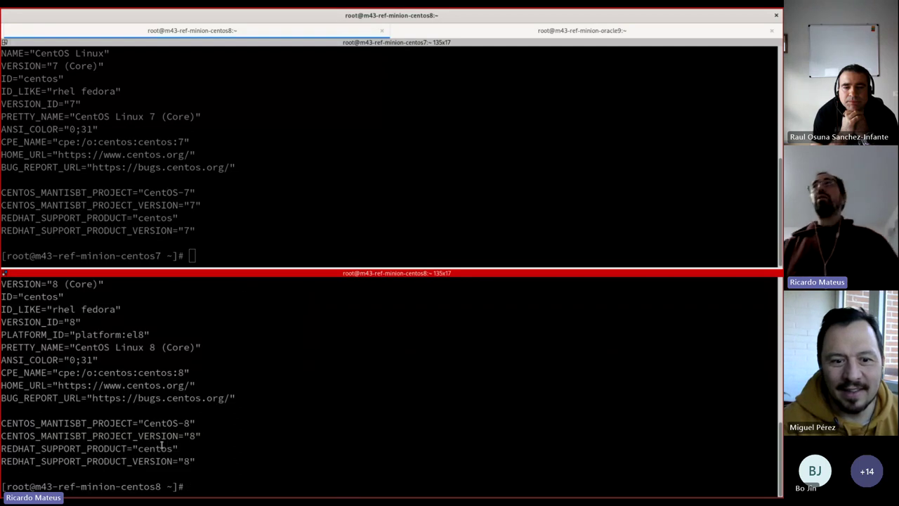
double_click(127, 255)
key("ctrl+c")
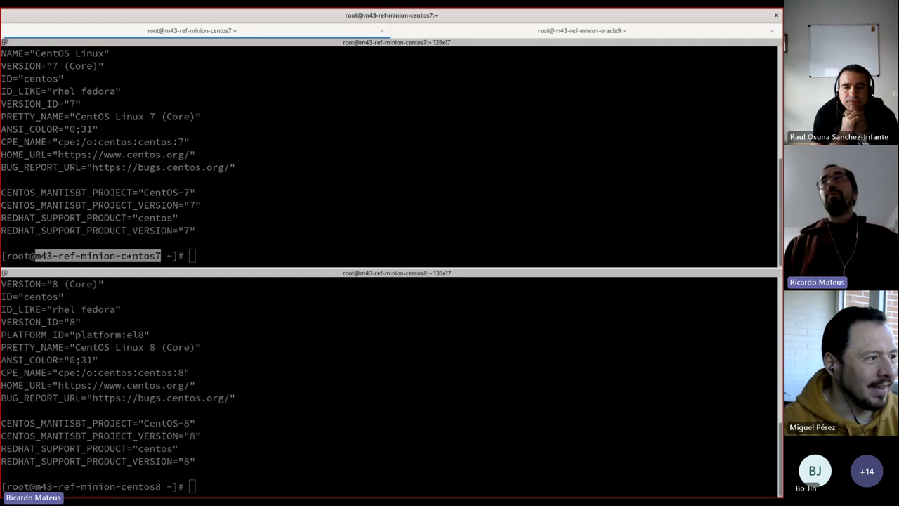
key("alt+Tab")
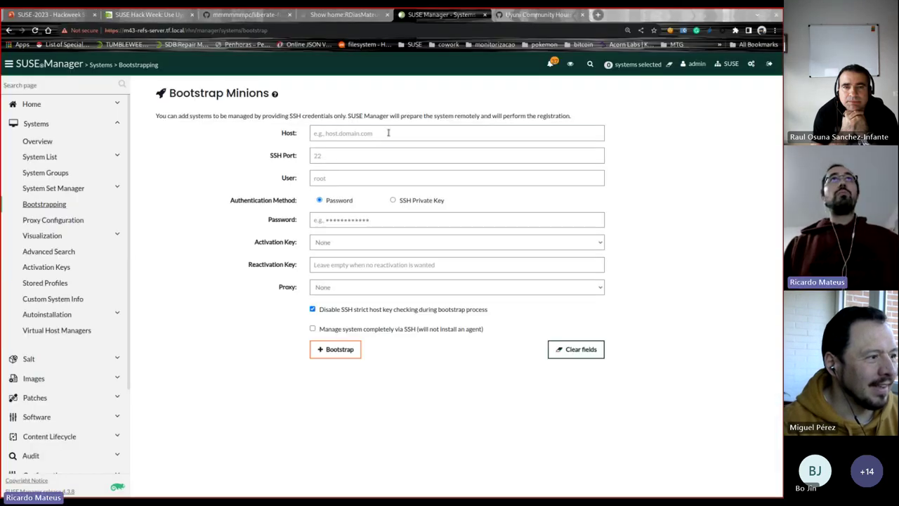
Step: Bootstrap m43-ref-minion-centos7.tf.local as root, with its password, using activation key 1-EL7-to-SLL-auto-convert
middle_click(387, 133)
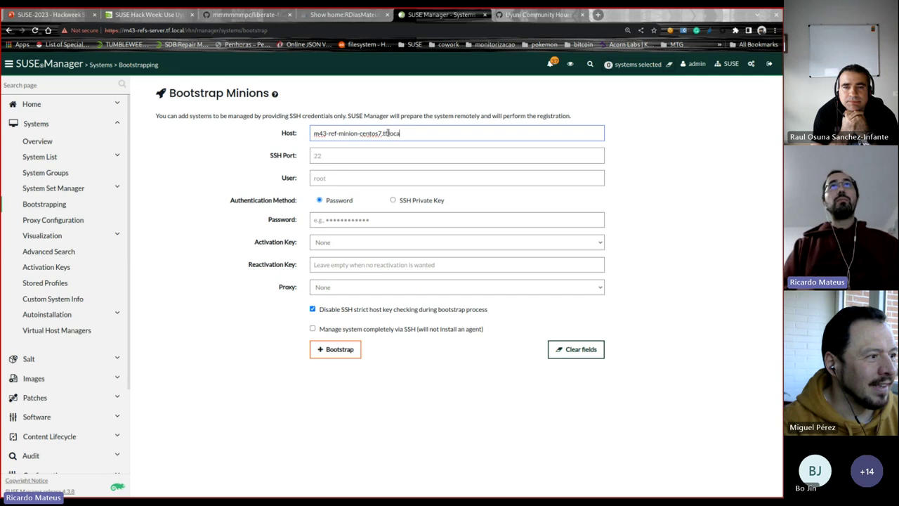
left_click(345, 179)
type("root")
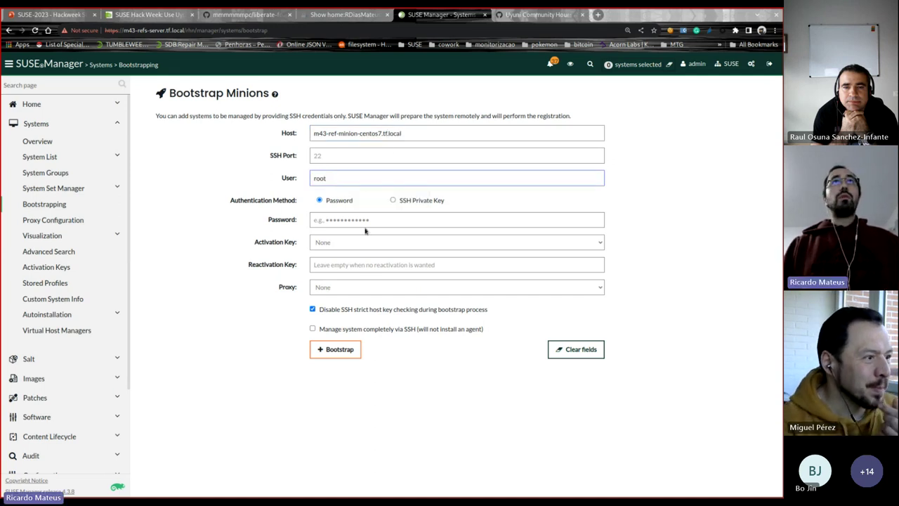
left_click(366, 220)
type("••")
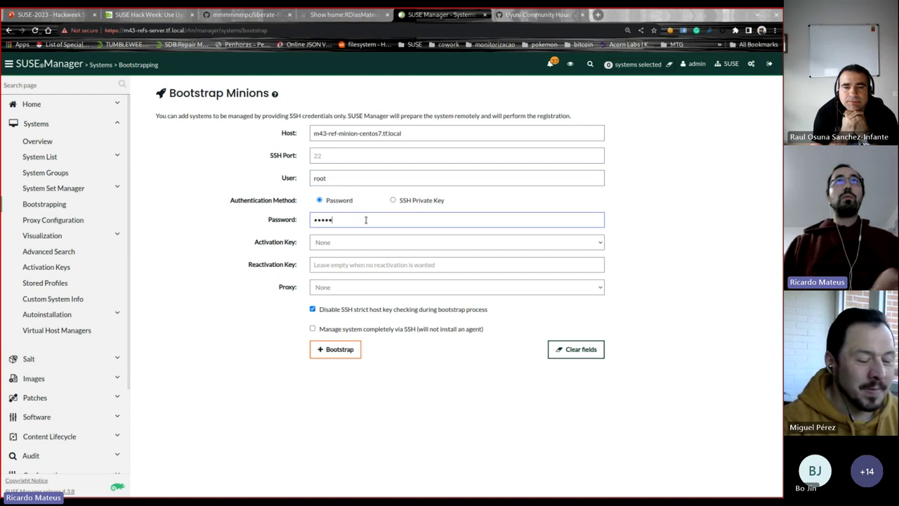
left_click(370, 240)
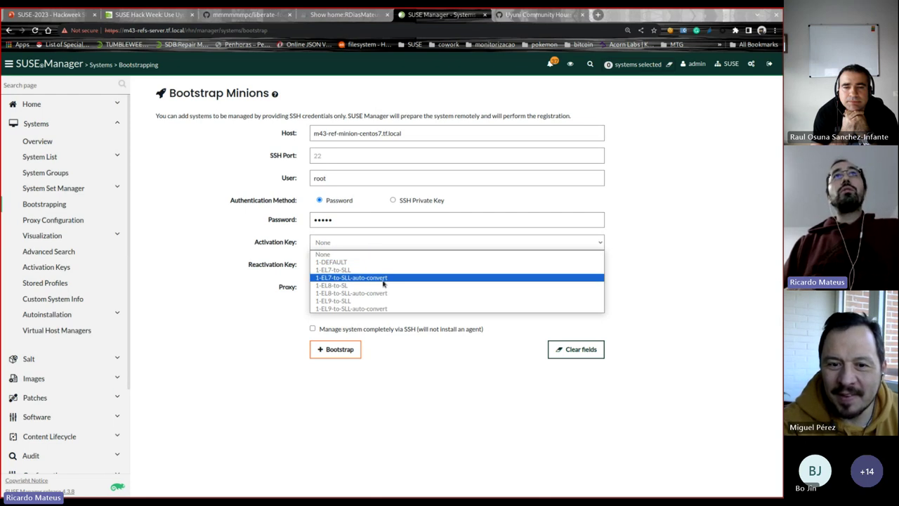
left_click(389, 278)
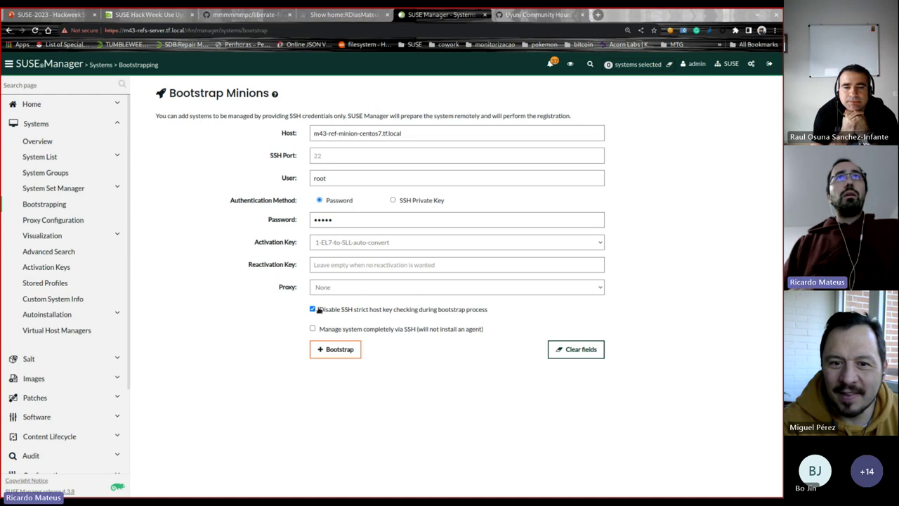
left_click(335, 351)
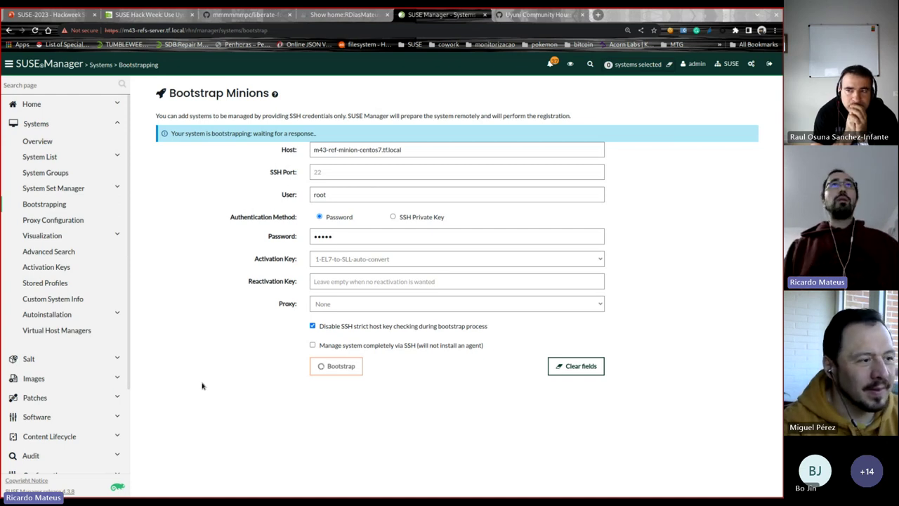
Step: Run rpm -qi glibc on the CentOS 7 minion and enlarge the text in both panes
key("alt+Tab")
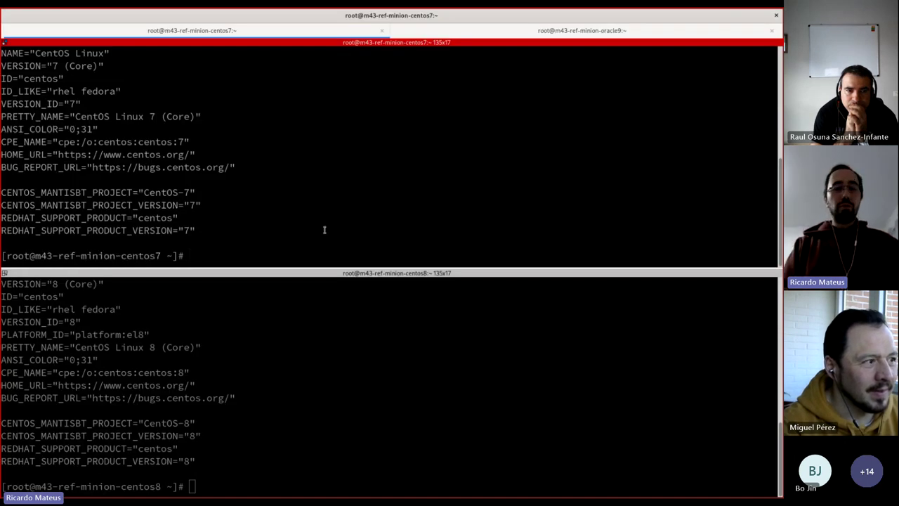
type("rpm -q")
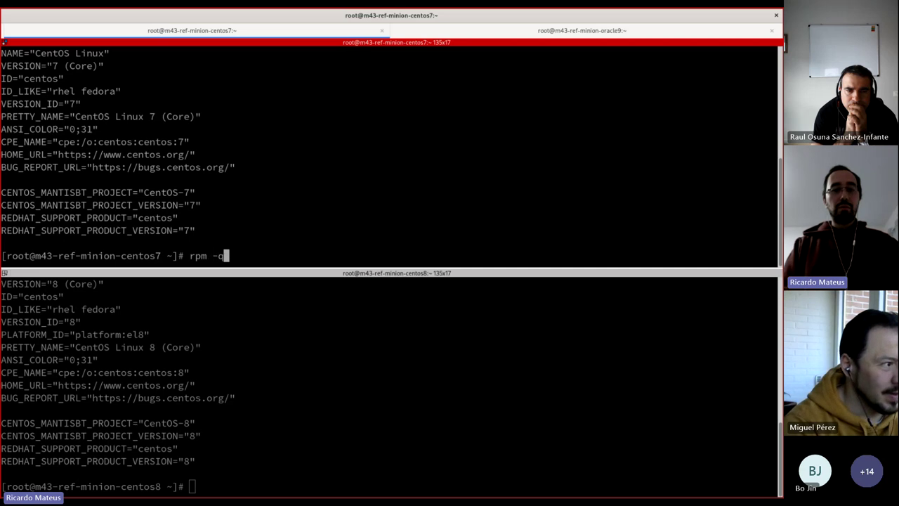
type("i glibc")
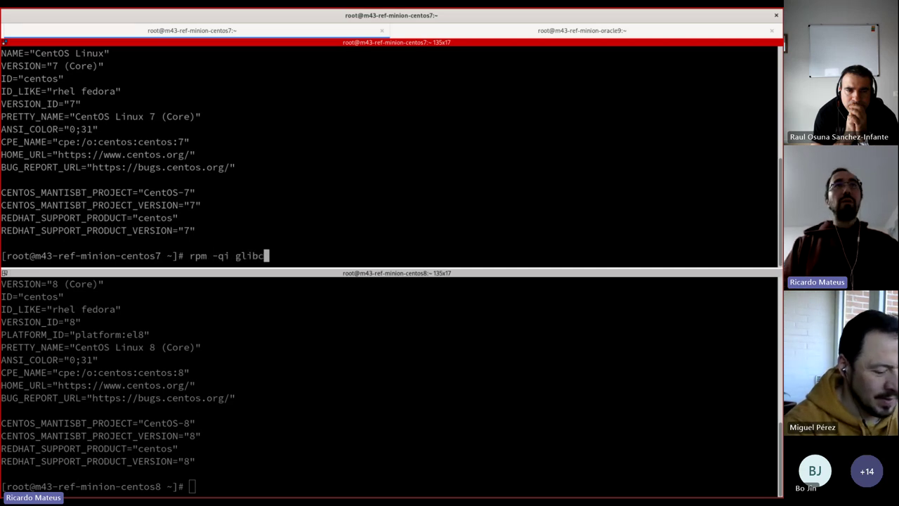
key("Return")
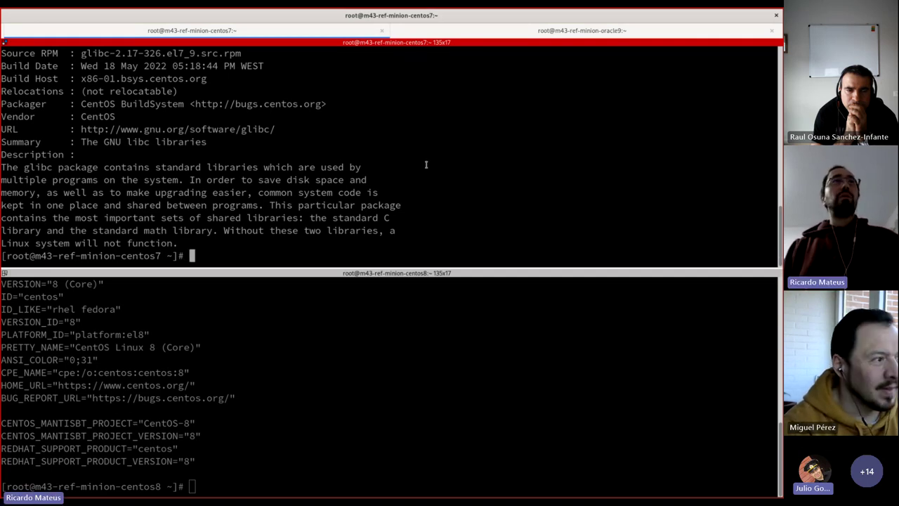
right_click(272, 218)
mouse_move(293, 335)
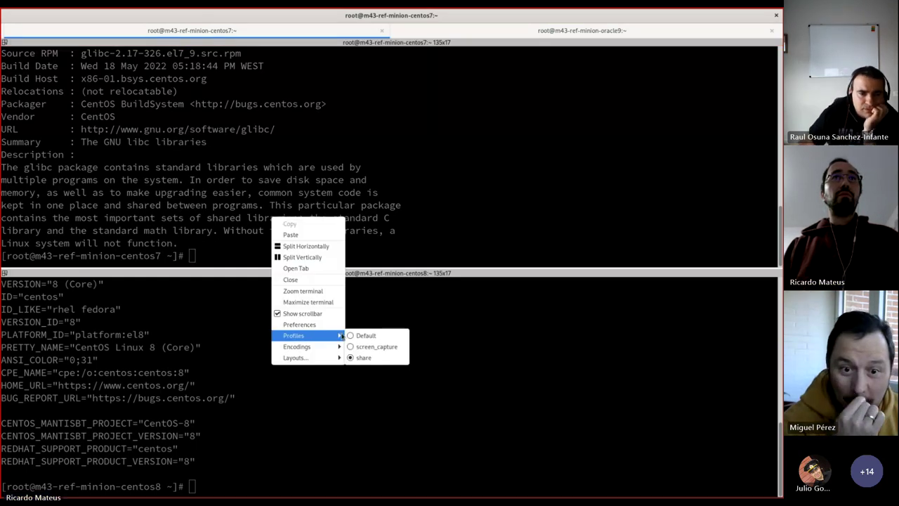
left_click(493, 200)
key("ctrl+plus")
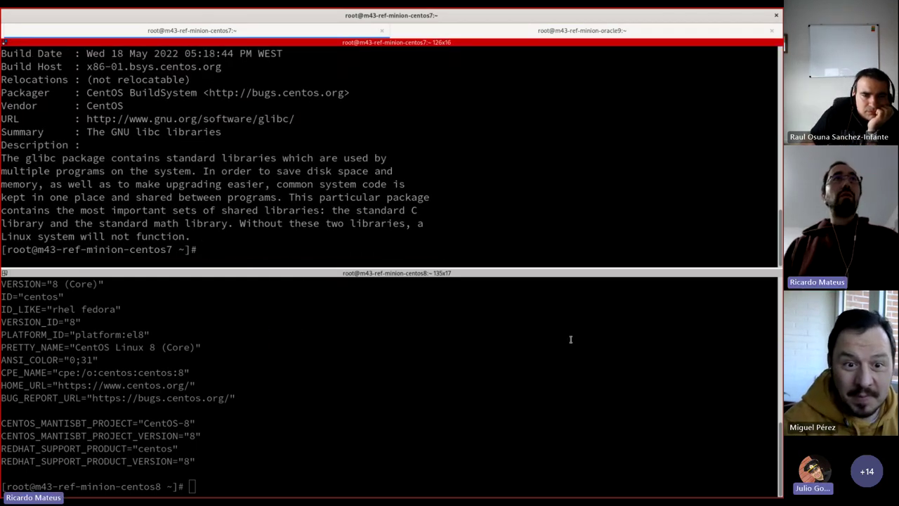
left_click(571, 339)
key("ctrl+plus")
key("ctrl+plus")
left_click(475, 162)
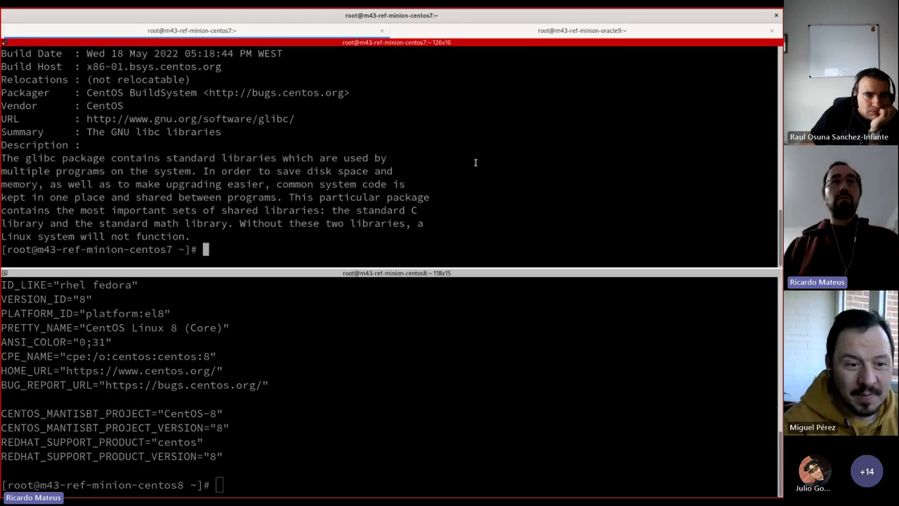
key("ctrl+plus")
Step: Scroll to the Packager line, highlight CentOS BuildSystem and vendor, then return to the enlarged browser page
scroll(314, 185, "up", 1)
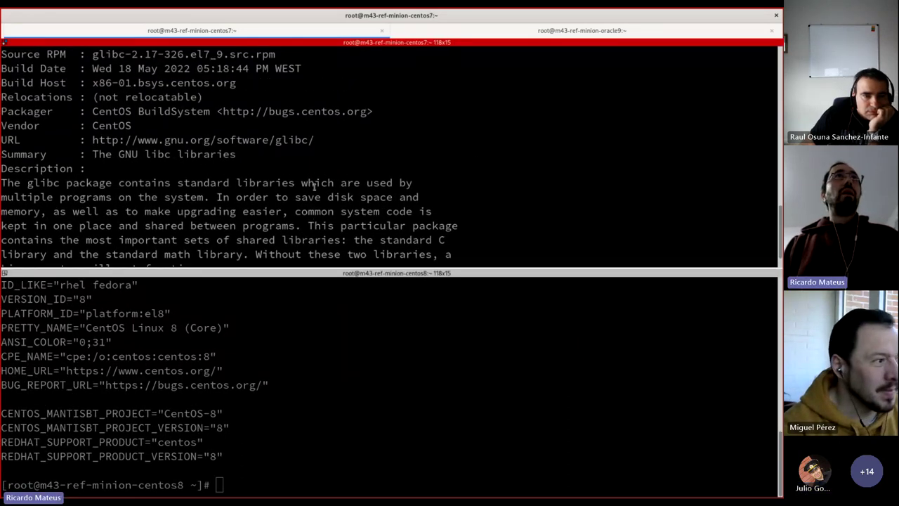
scroll(314, 184, "up", 1)
scroll(257, 223, "down", 2)
scroll(246, 215, "up", 3)
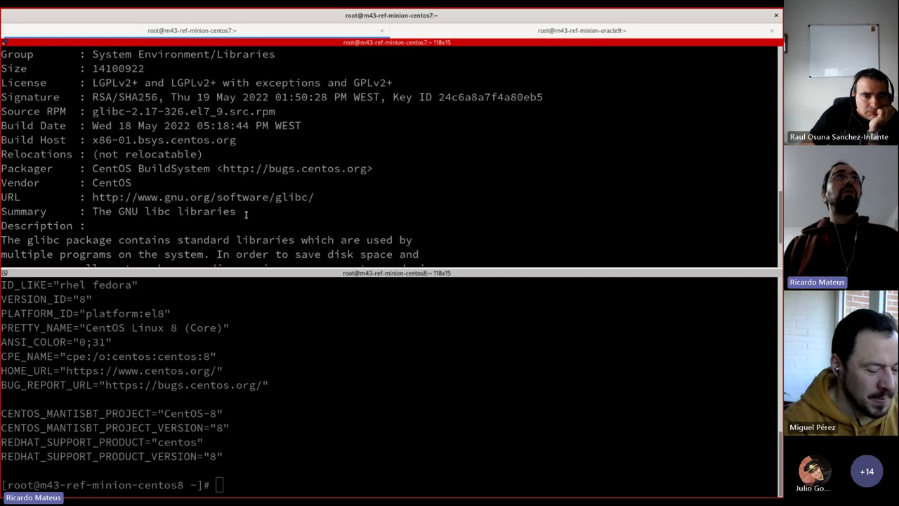
left_click_drag(92, 168, 223, 169)
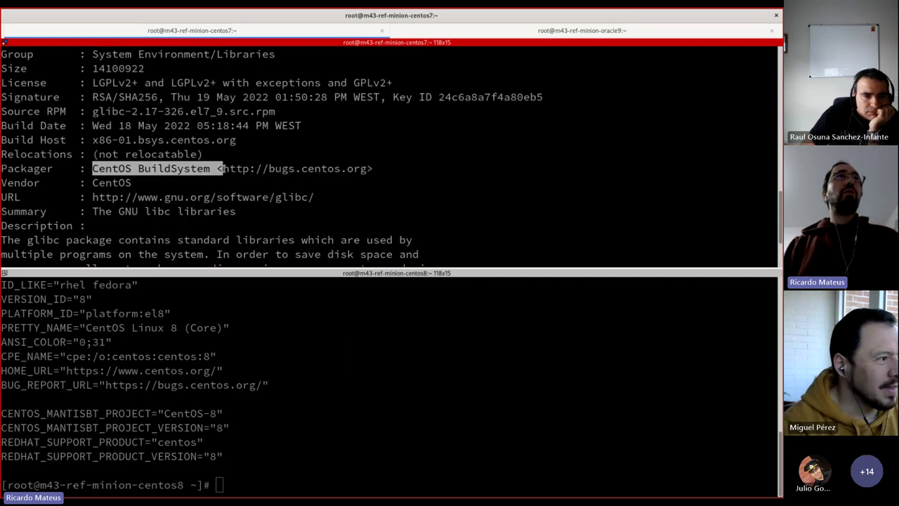
double_click(111, 183)
left_click(267, 198)
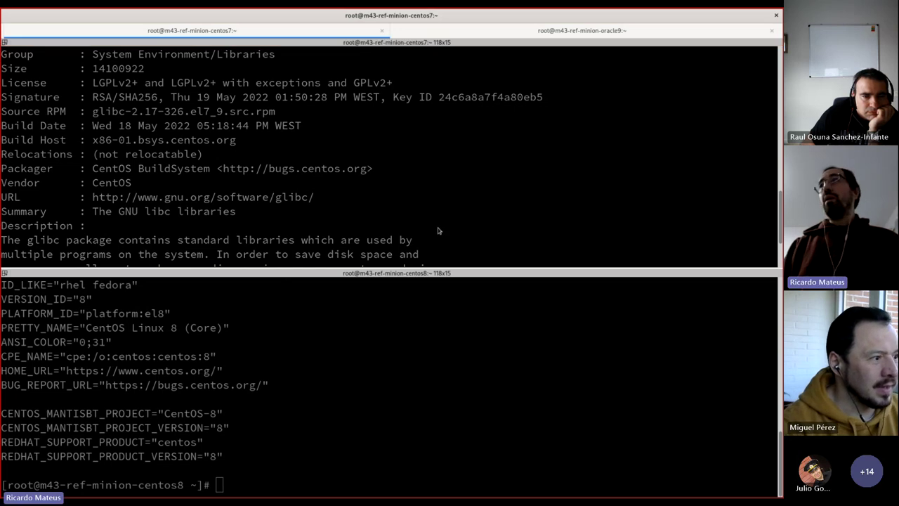
key("alt+Tab")
key("ctrl+plus")
key("ctrl+plus")
key("ctrl+plus")
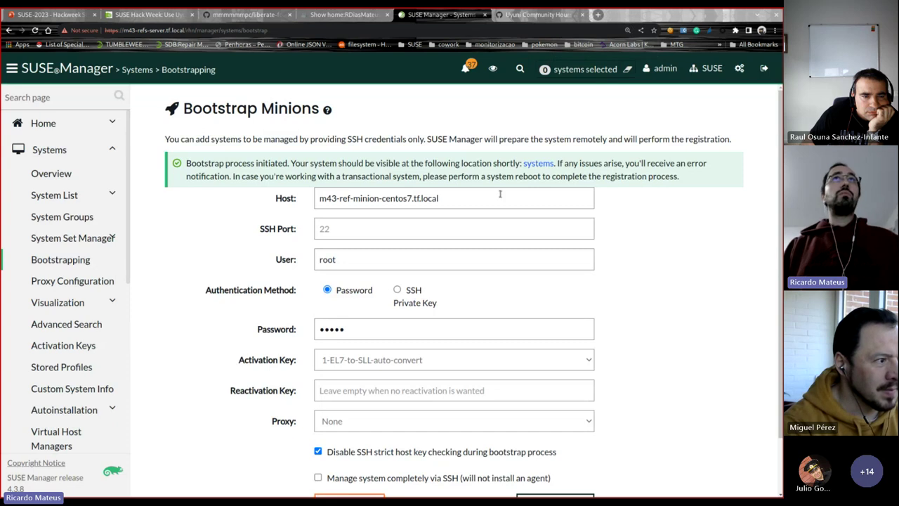
Step: Open m43-ref-minion-centos7.tf.local from the systems list and view its Events > History
left_click(536, 166)
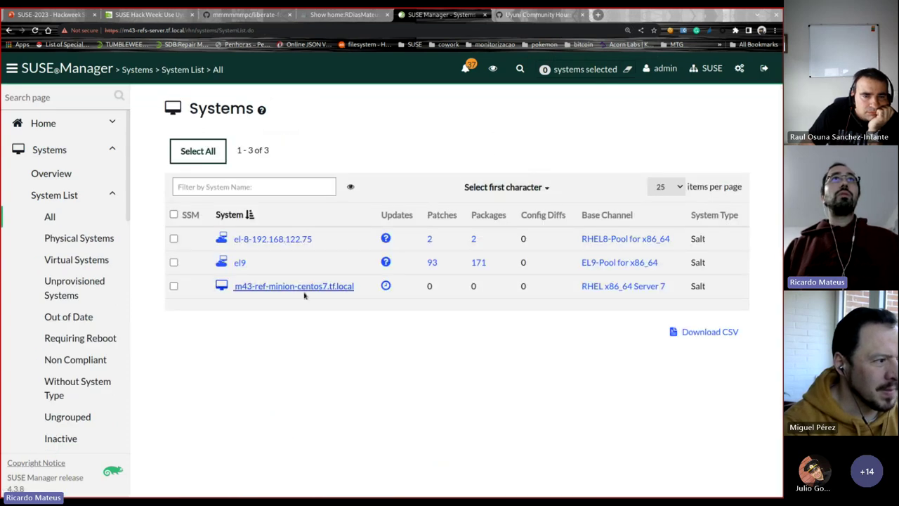
left_click(324, 287)
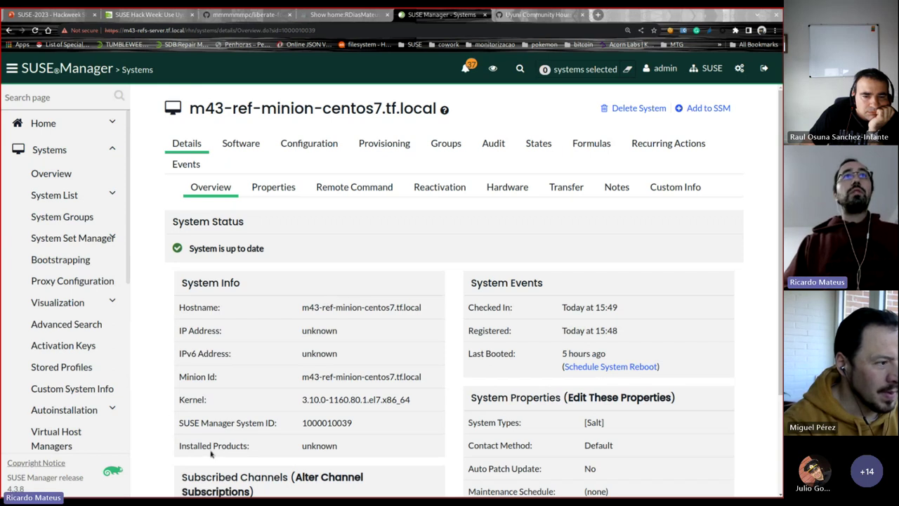
left_click(190, 173)
left_click(271, 188)
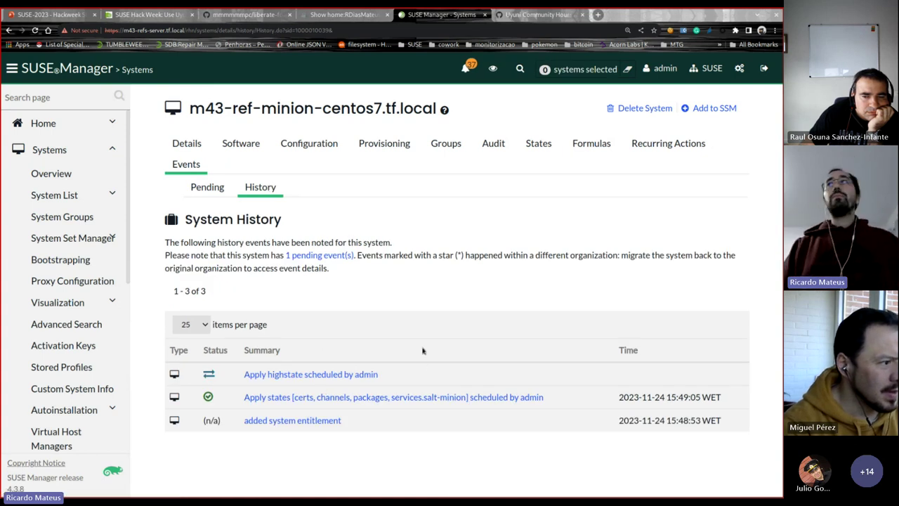
key("alt+Tab")
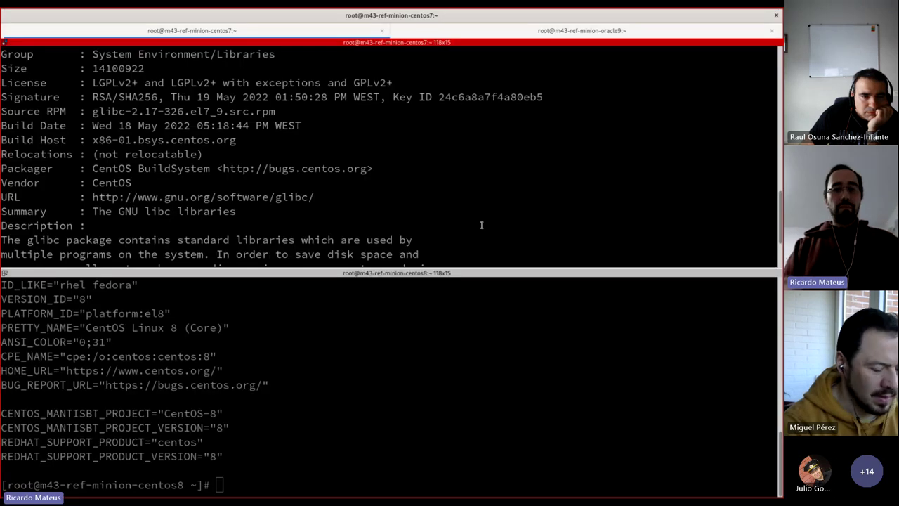
Step: Confirm yum check-update is running on centos7 via ps aux | grep yum, and copy the centos8 hostname
type("ps aux | grep")
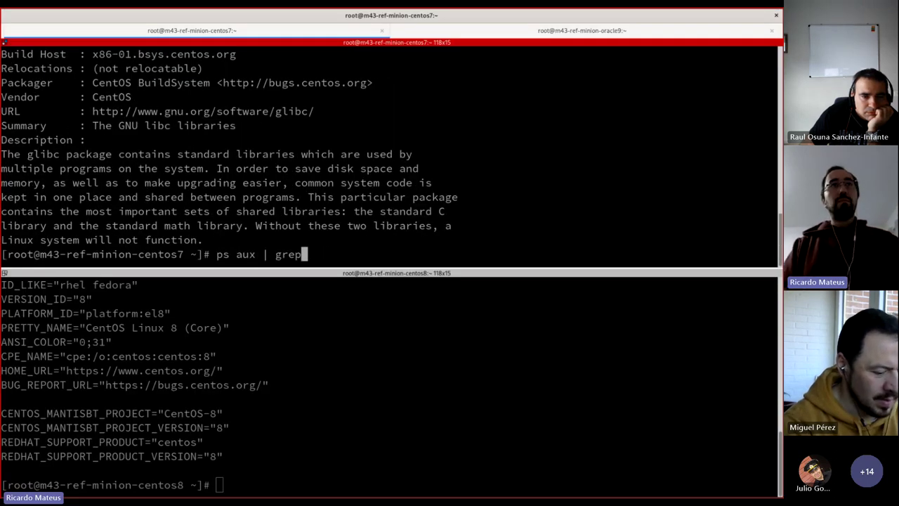
type(" sdalt")
key("BackSpace")
key("BackSpace")
key("BackSpace")
key("BackSpace")
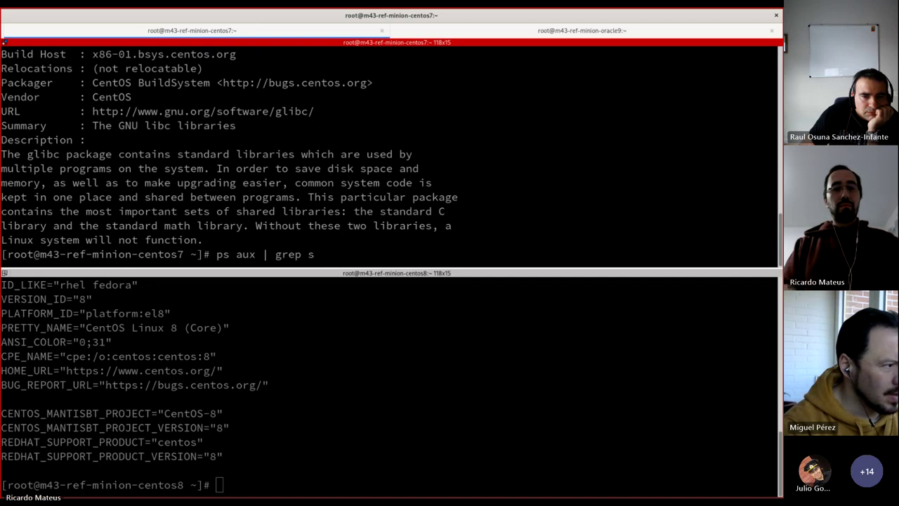
key("BackSpace")
type("ym")
type("um")
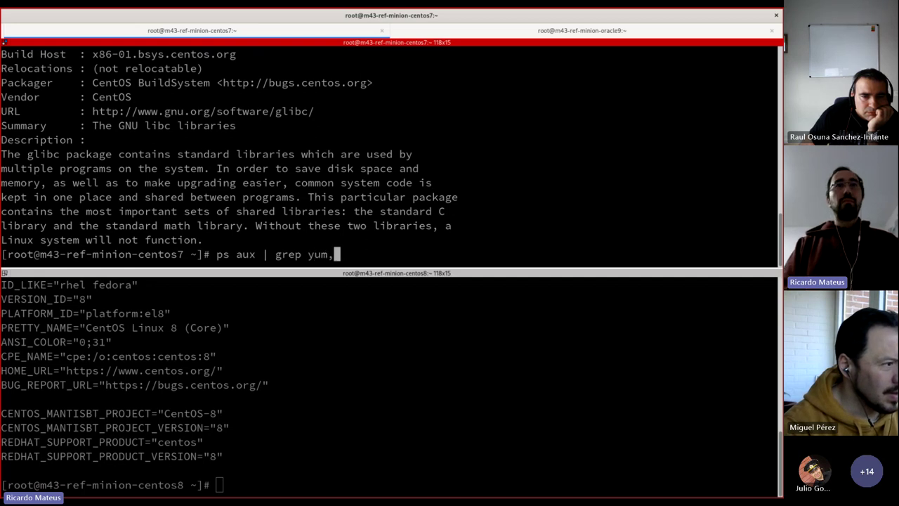
key("Return")
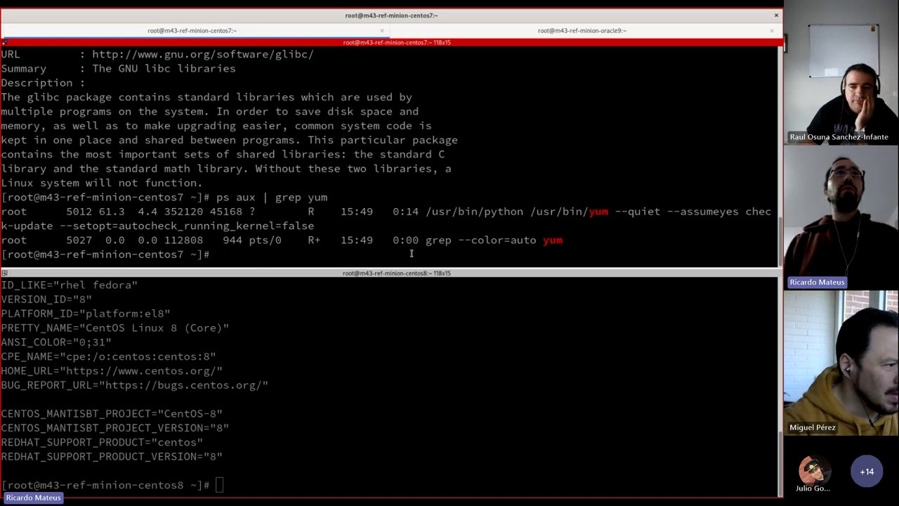
type("ps aux | grep yum")
key("Return")
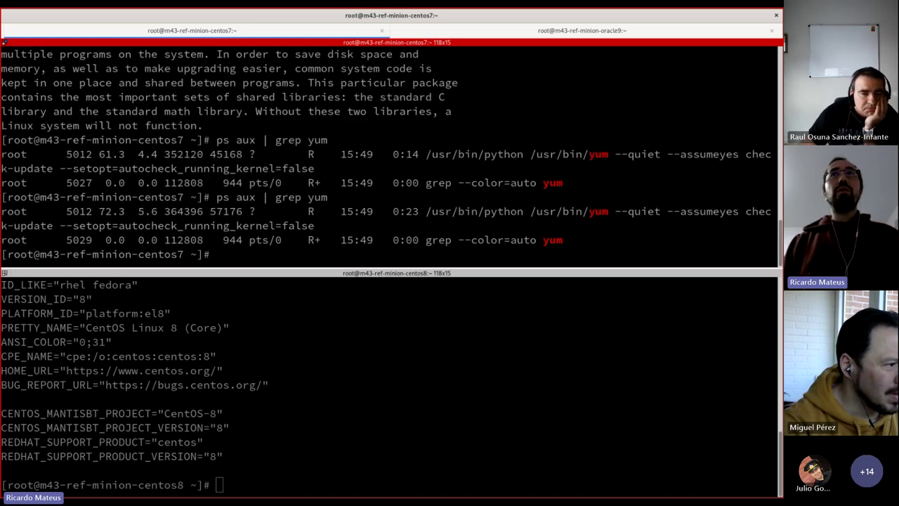
double_click(159, 485)
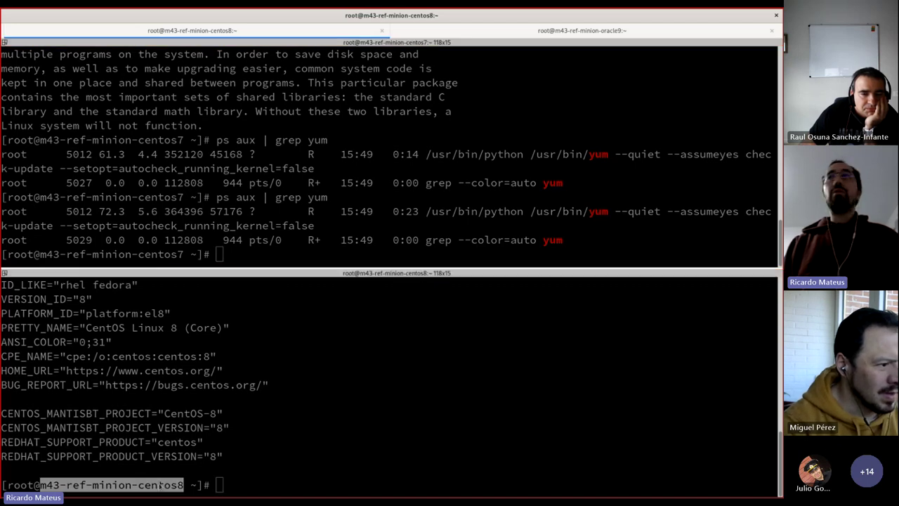
key("alt+Tab")
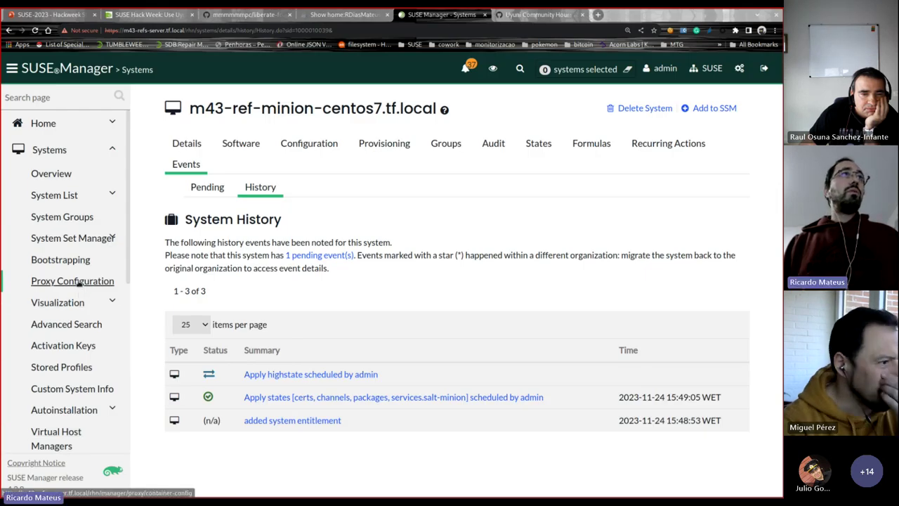
left_click(60, 259)
middle_click(373, 165)
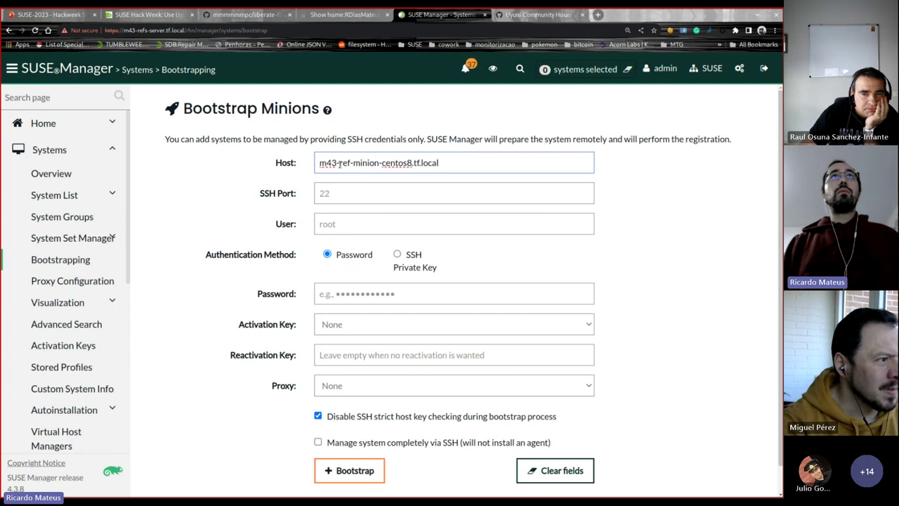
type(".tf.local")
left_click(352, 230)
type("roo")
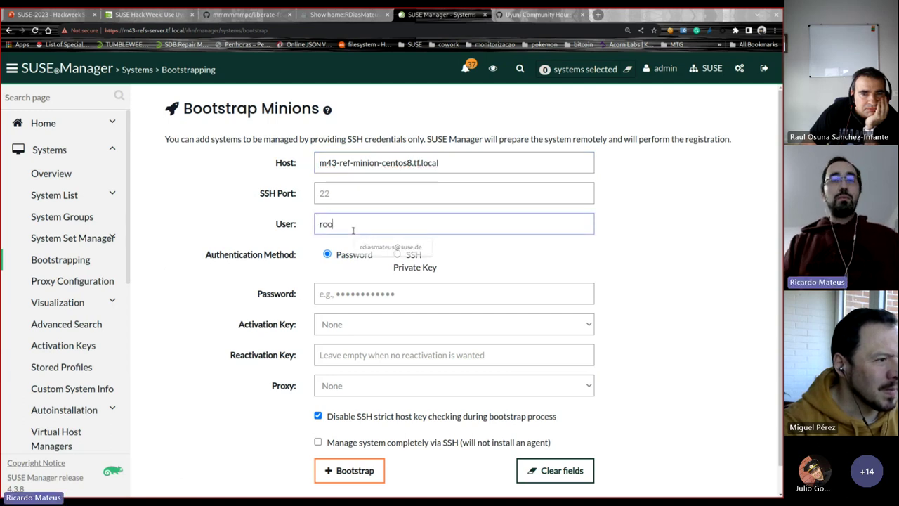
type("tlinux")
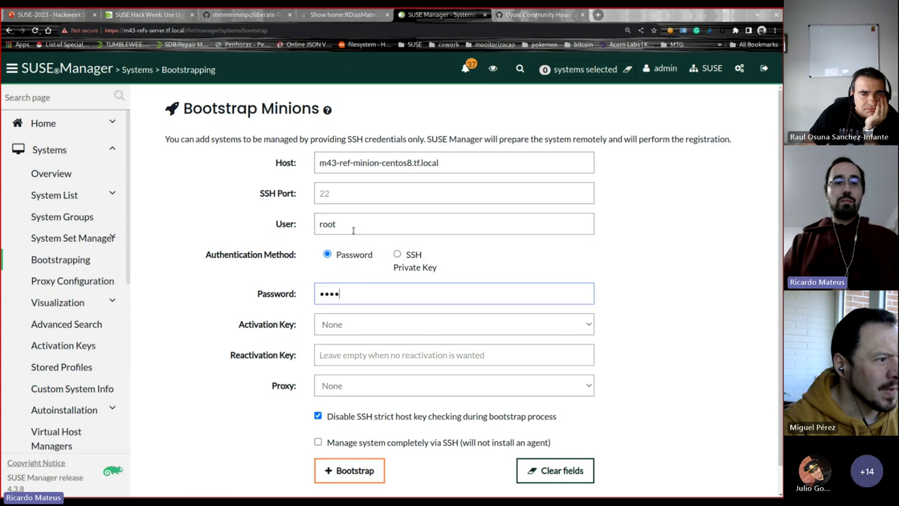
left_click(385, 327)
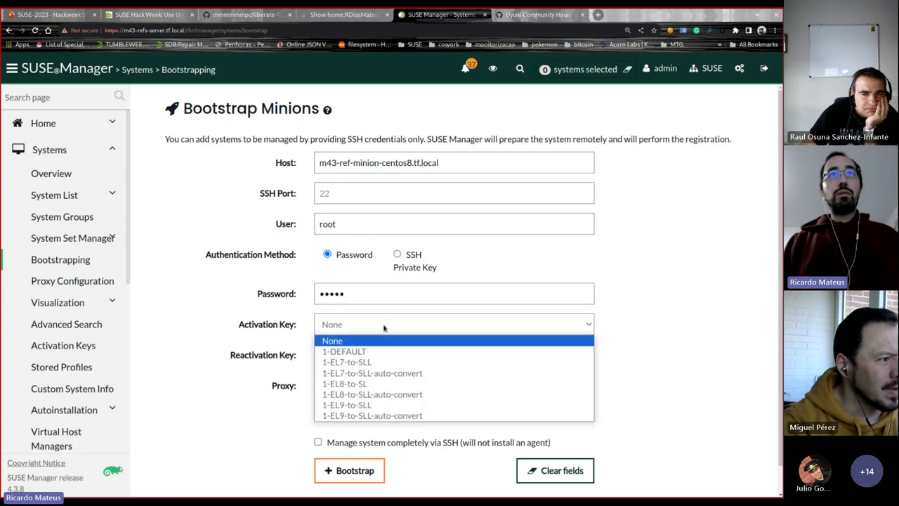
left_click(392, 395)
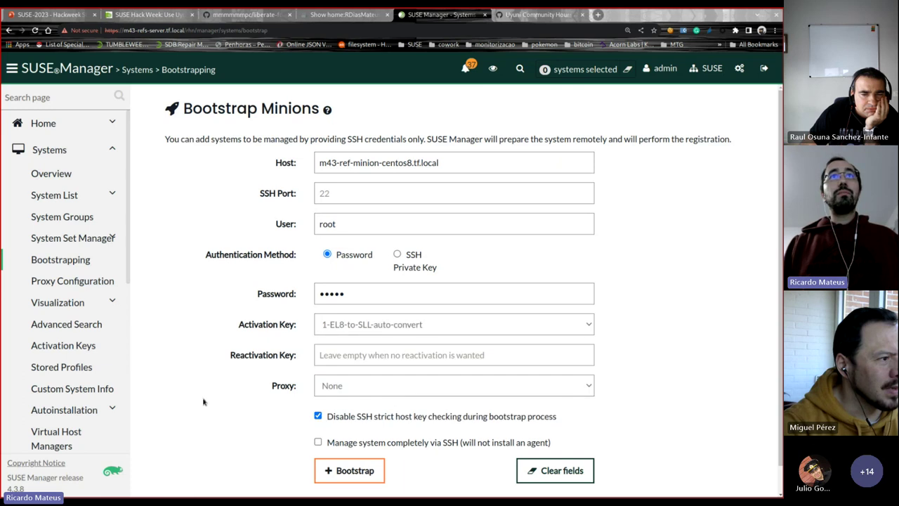
left_click(352, 470)
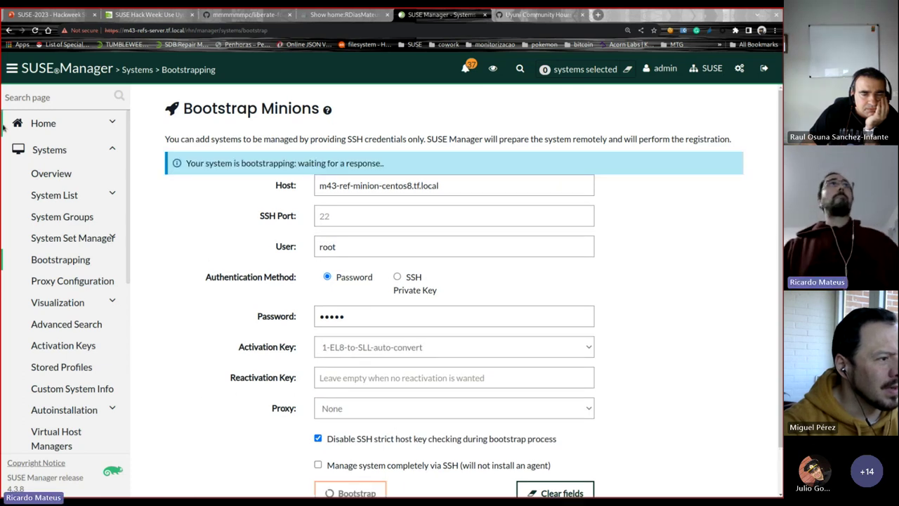
Step: Open the systems overview in a new tab and review m43-ref-minion-centos7.tf.local's event history
middle_click(59, 174)
key("ctrl+Tab")
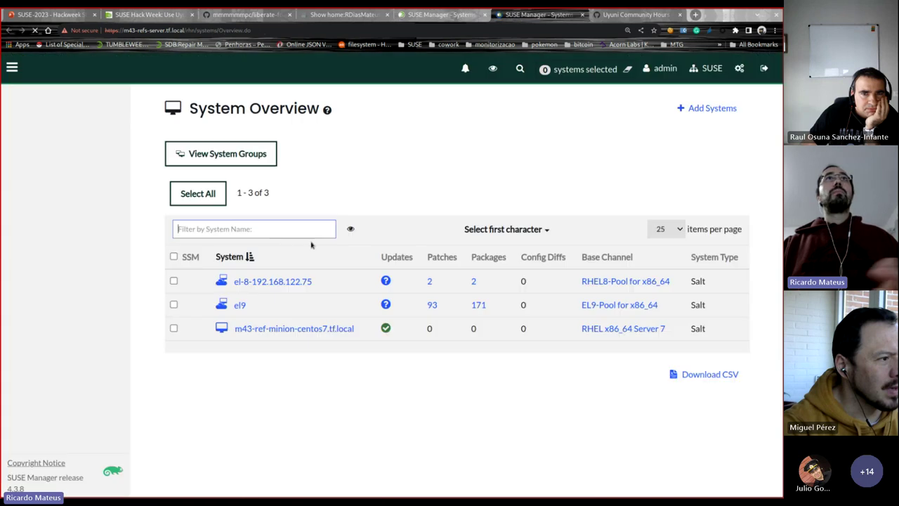
left_click(299, 328)
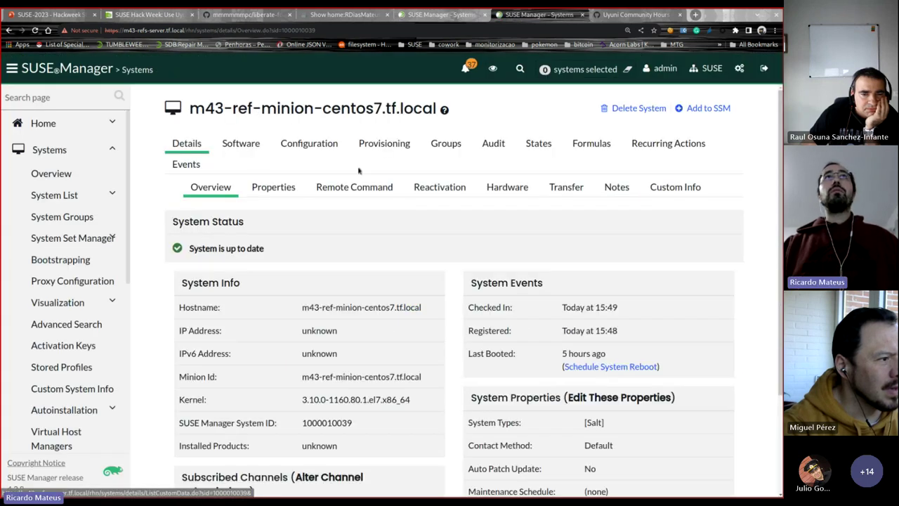
left_click(186, 164)
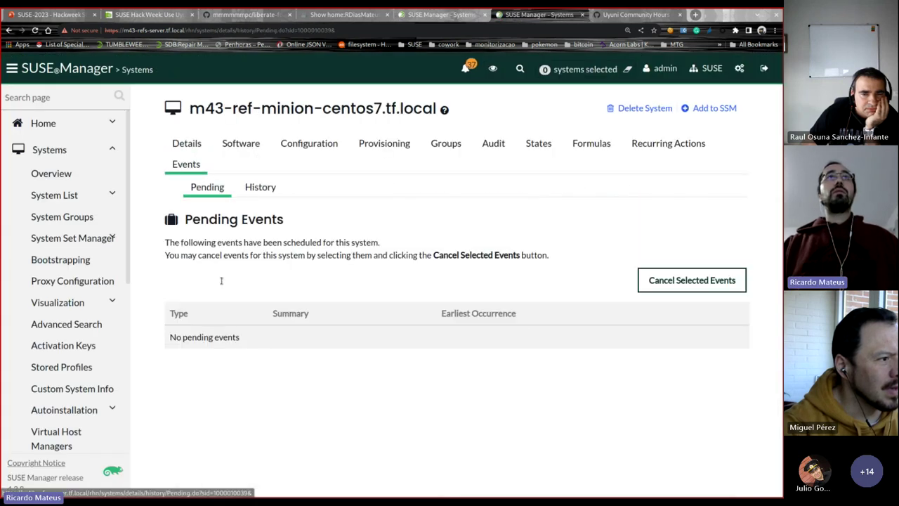
left_click(276, 186)
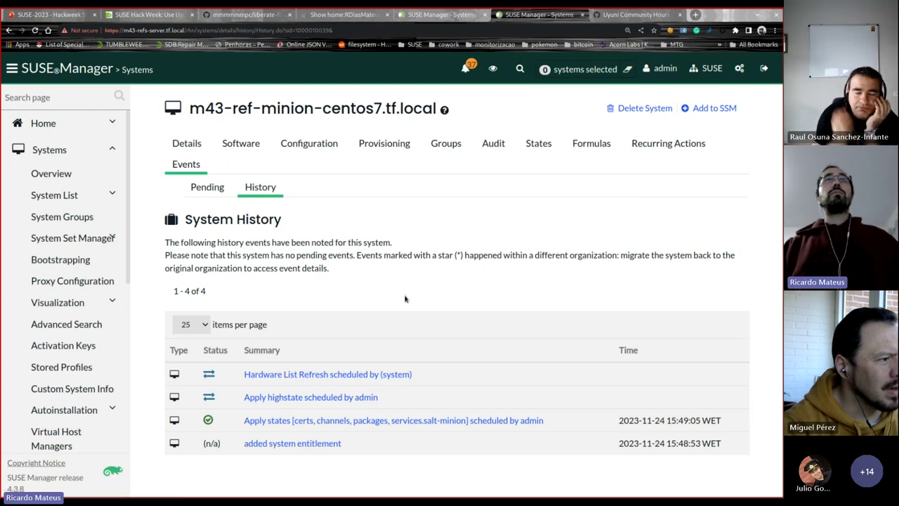
key("alt+Tab")
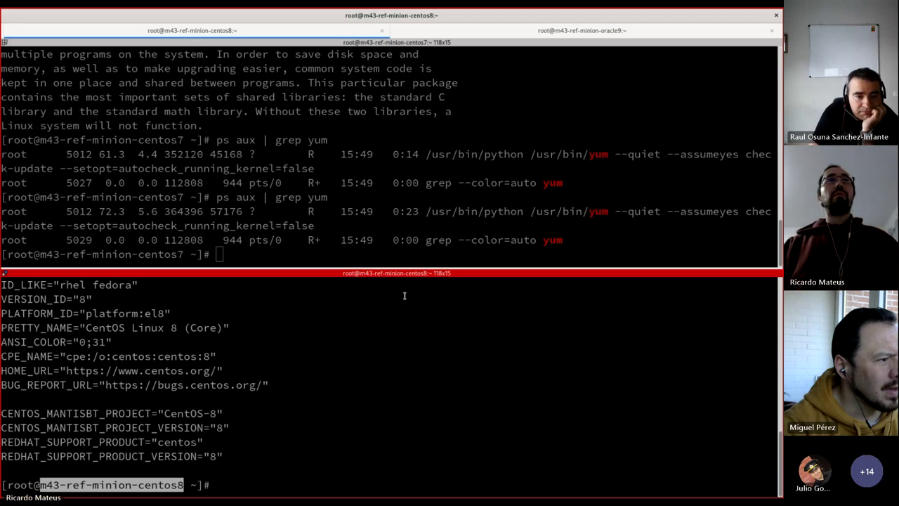
Step: Rerun ps aux | grep yum in the centos7 pane to see the yum reinstall running
key("alt+Up")
key("Up")
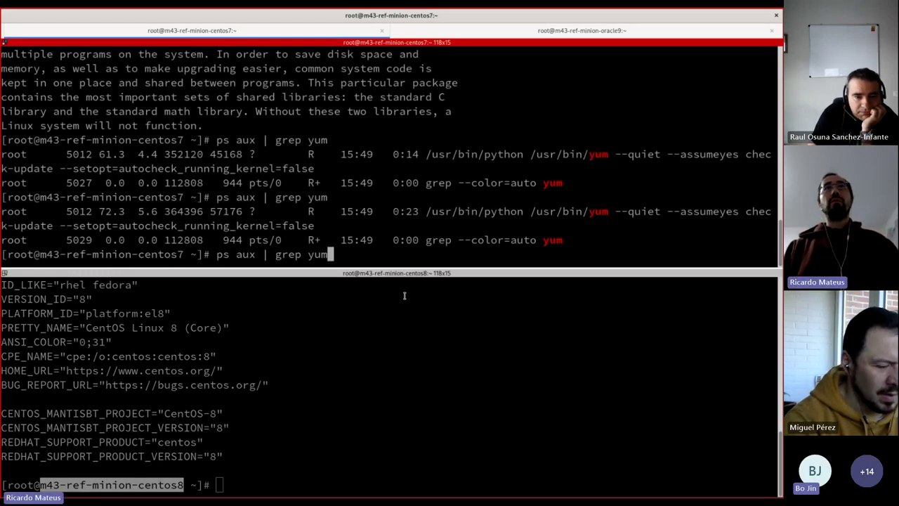
key("Return")
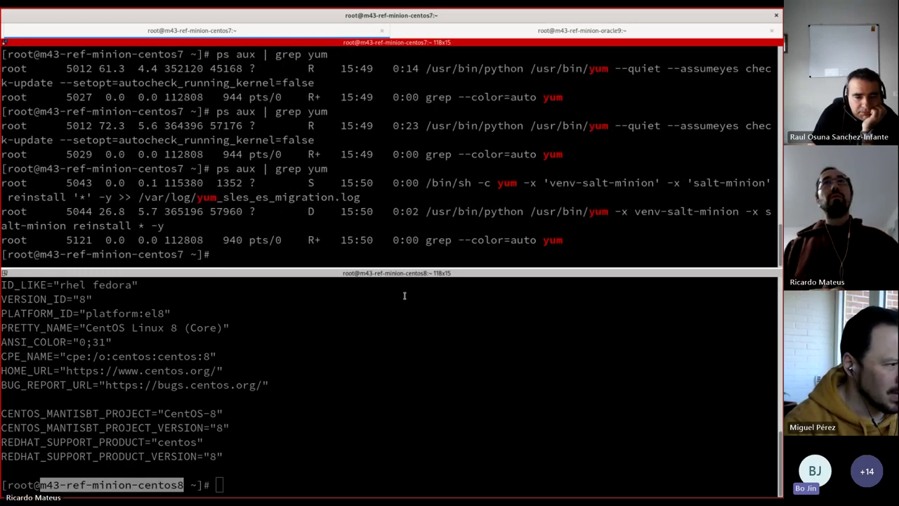
key("Return")
key("Return")
key("Up")
key("Return")
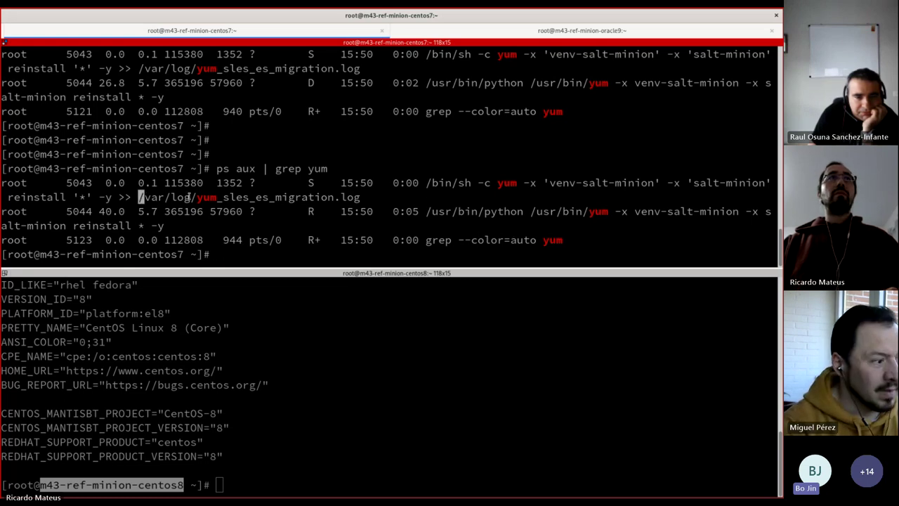
Step: Follow /var/log/yum_sles_es_migration.log with tail -f, then stop it with Ctrl+C
left_click_drag(191, 197, 361, 198)
type("tail -f")
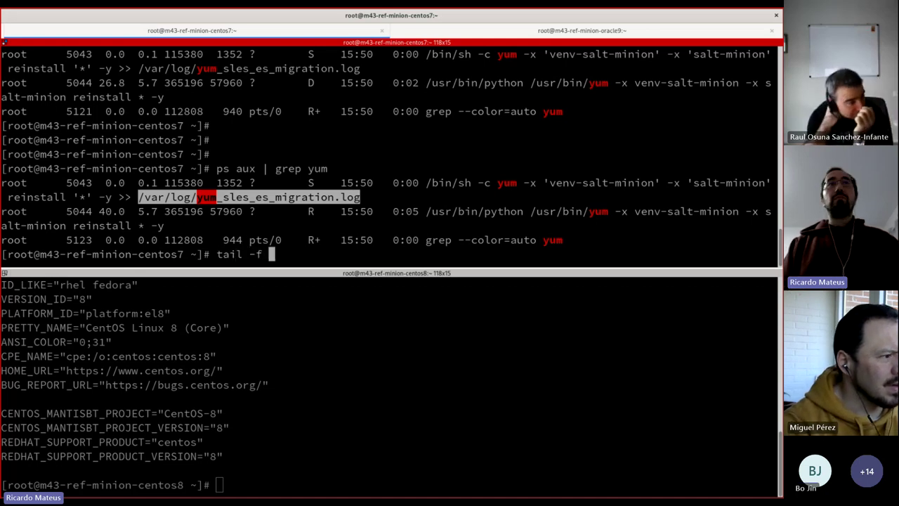
type("/var/log/yum_sles_es_migration.log")
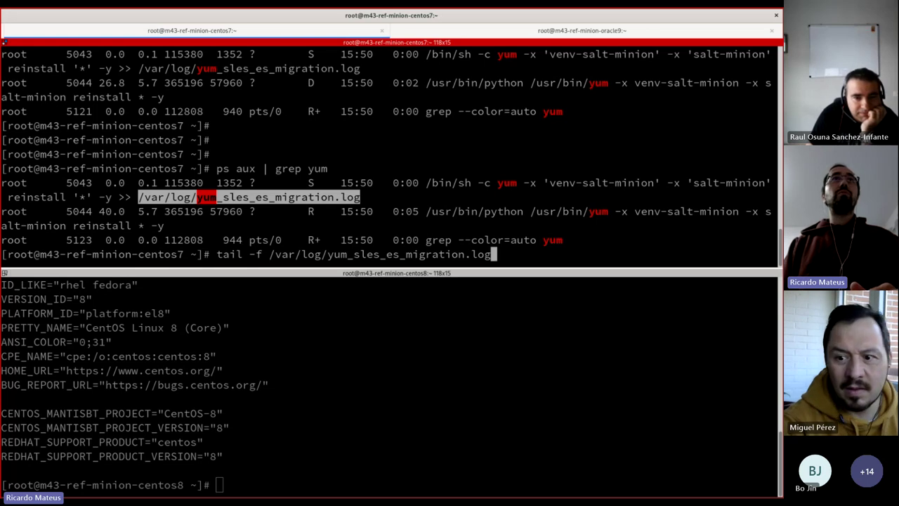
key("Return")
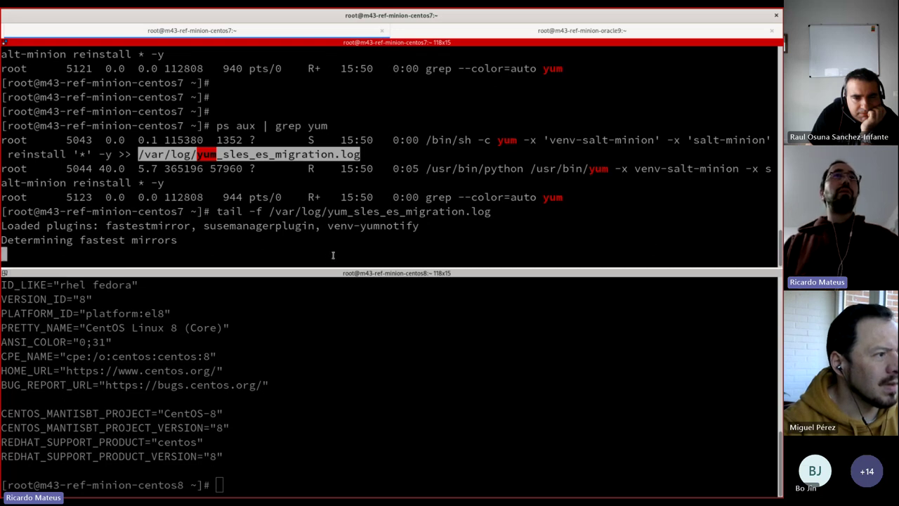
left_click(276, 237)
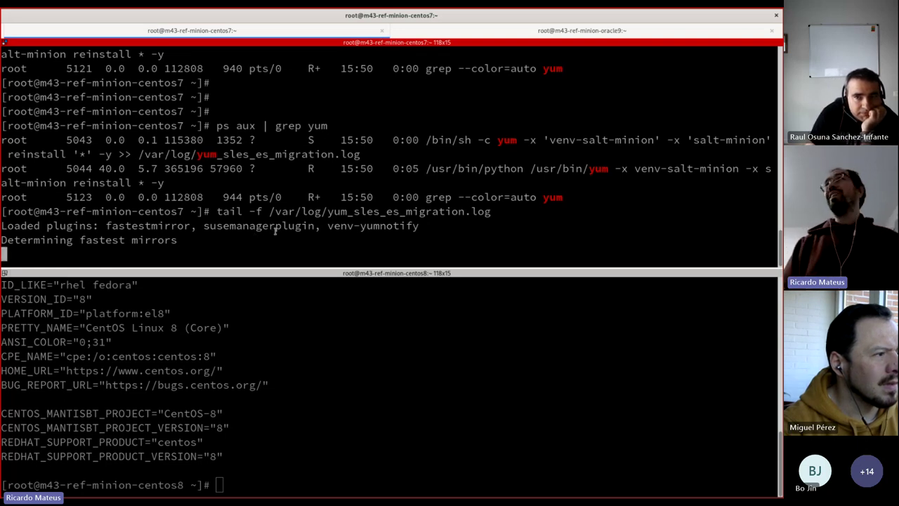
left_click(407, 433)
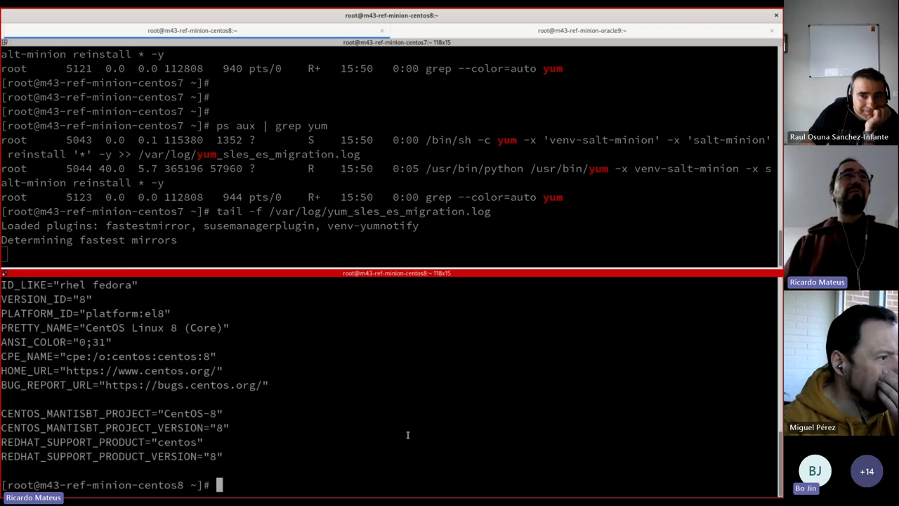
left_click(354, 240)
key("ctrl+c")
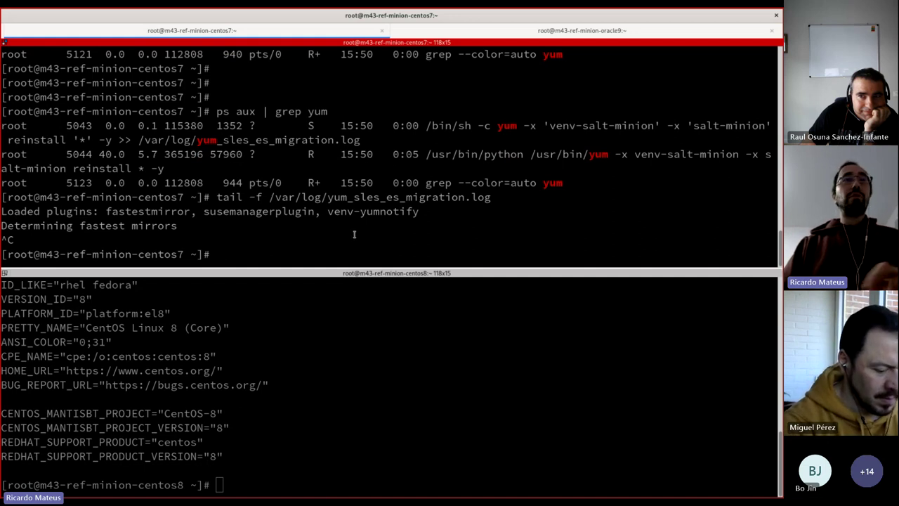
Step: Print /etc/os-release on the centos7 minion and highlight its SLES Expanded Support release 7.9 line
type("cat /")
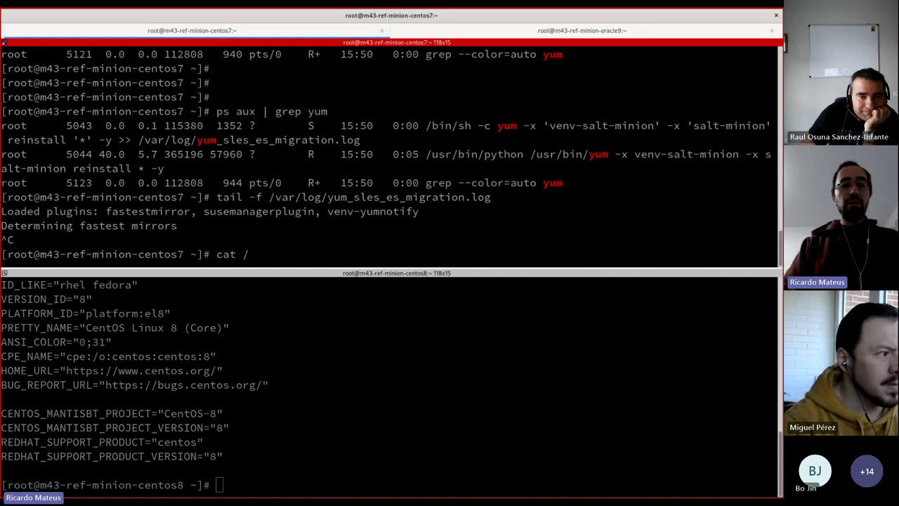
type("etc/os-r")
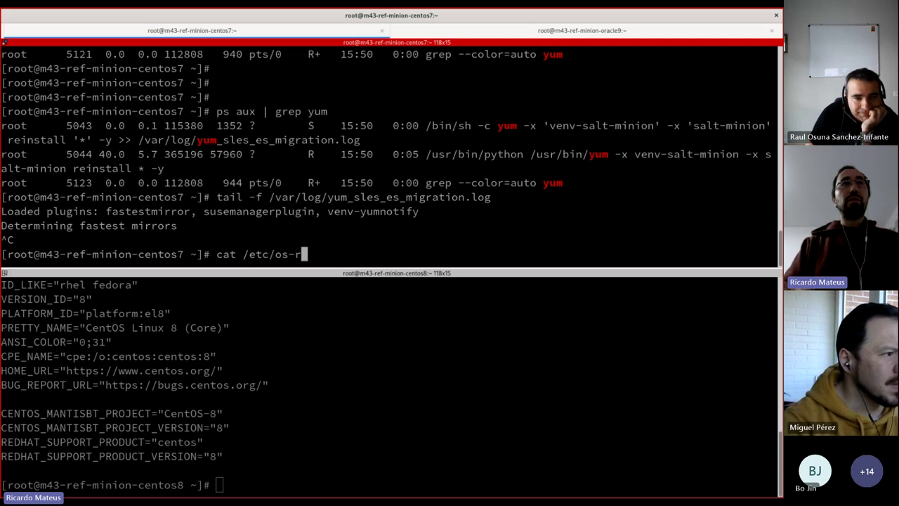
key("Tab")
key("Return")
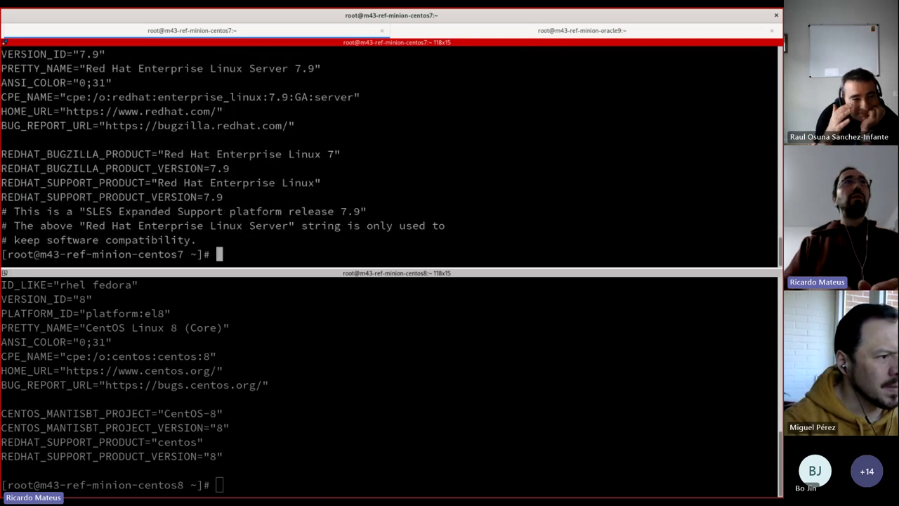
left_click_drag(14, 211, 362, 211)
left_click(360, 211)
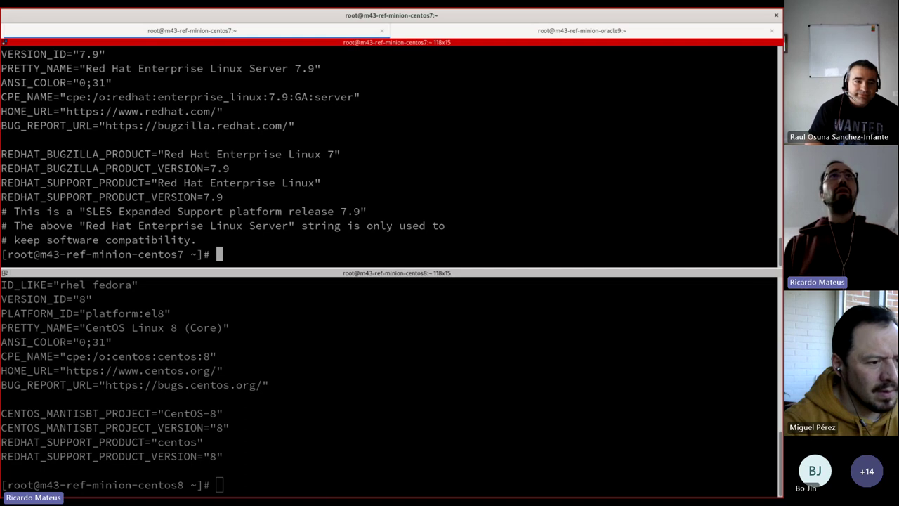
Step: Resume following the yum migration log and point out the 290 packages being reinstalled
key("Up")
key("Return")
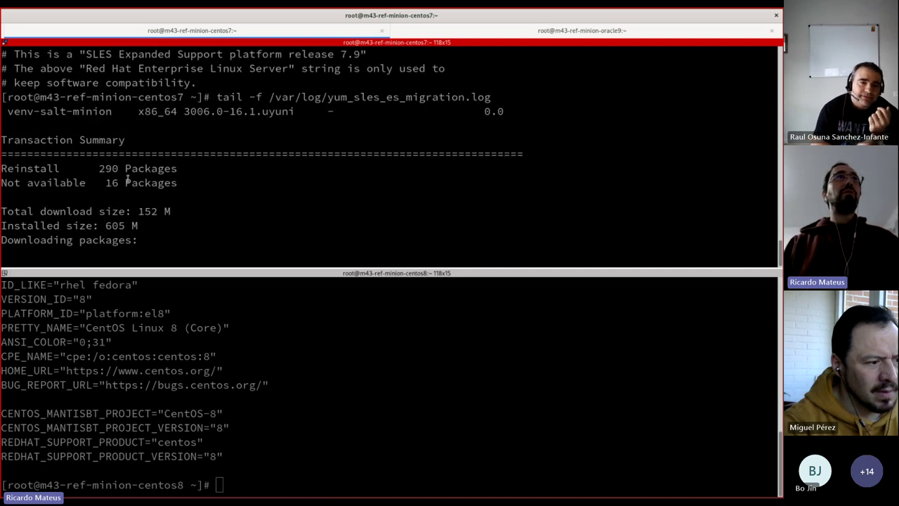
left_click_drag(99, 170, 127, 170)
left_click(111, 184)
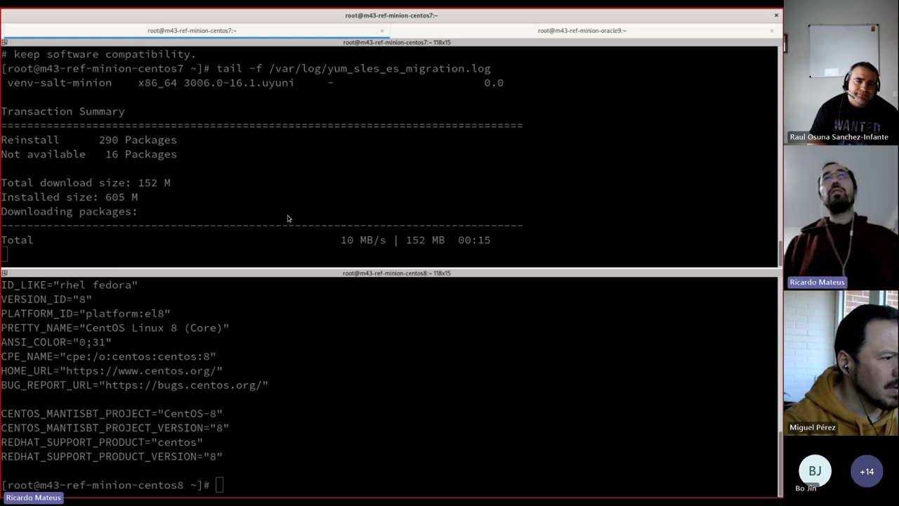
key("alt+Tab")
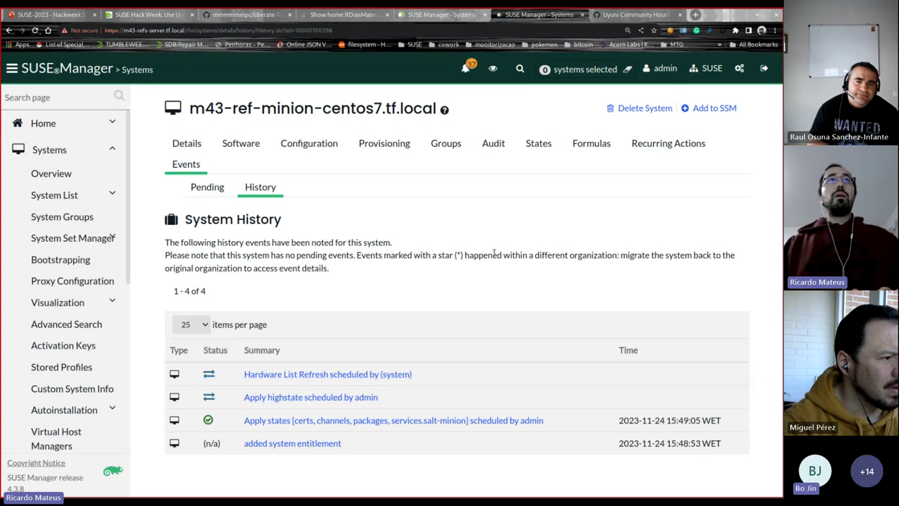
Step: Open m43-ref-minion-centos8.tf.local from the systems list and view its event history
left_click(468, 15)
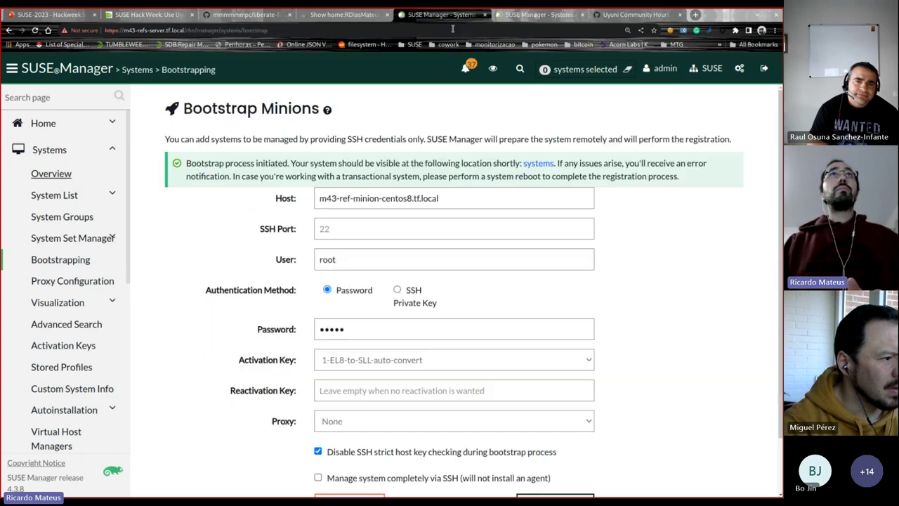
left_click(536, 164)
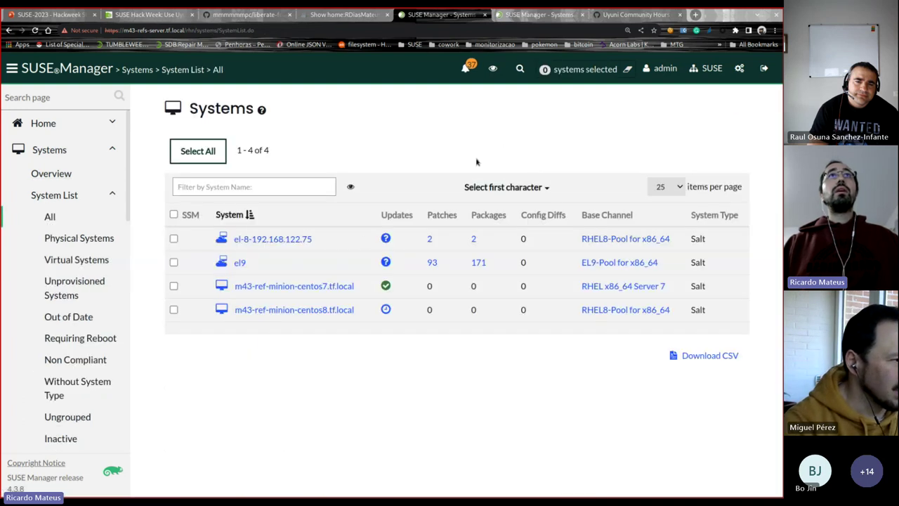
left_click(333, 310)
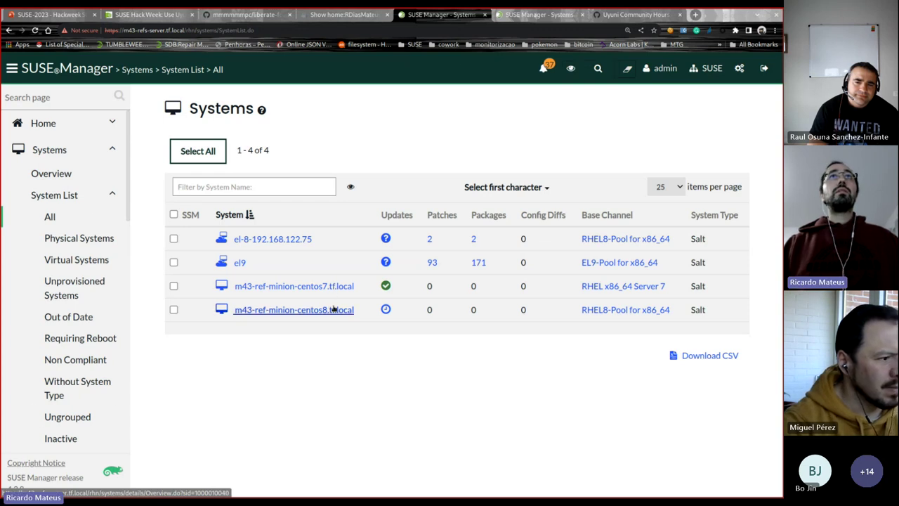
scroll(333, 330, "down", 2)
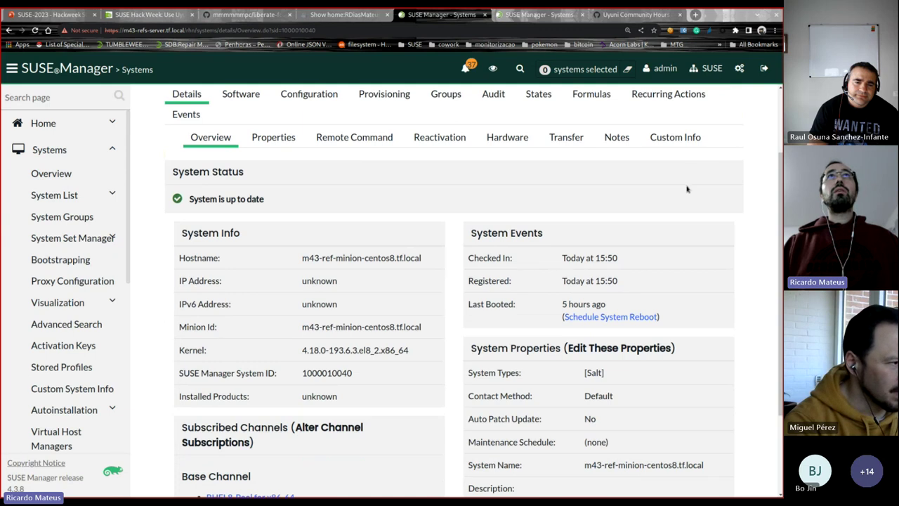
scroll(687, 189, "up", 2)
left_click(186, 209)
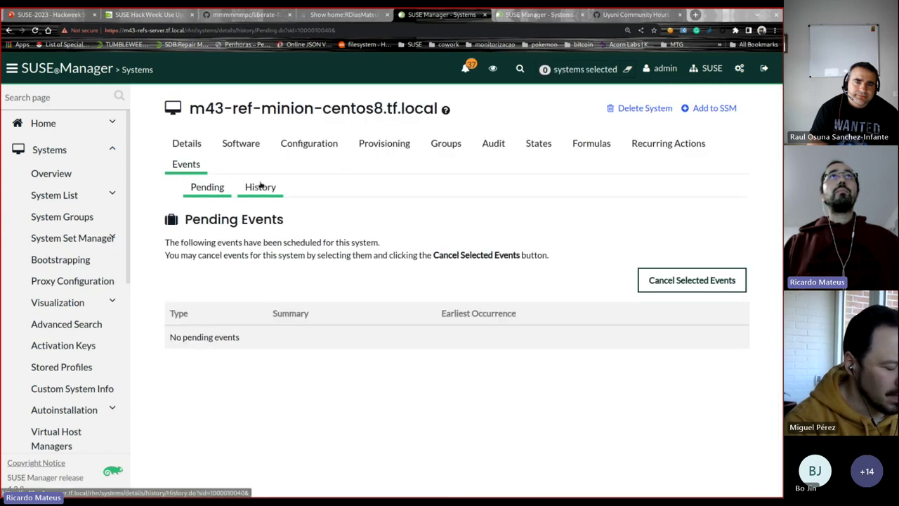
left_click(261, 186)
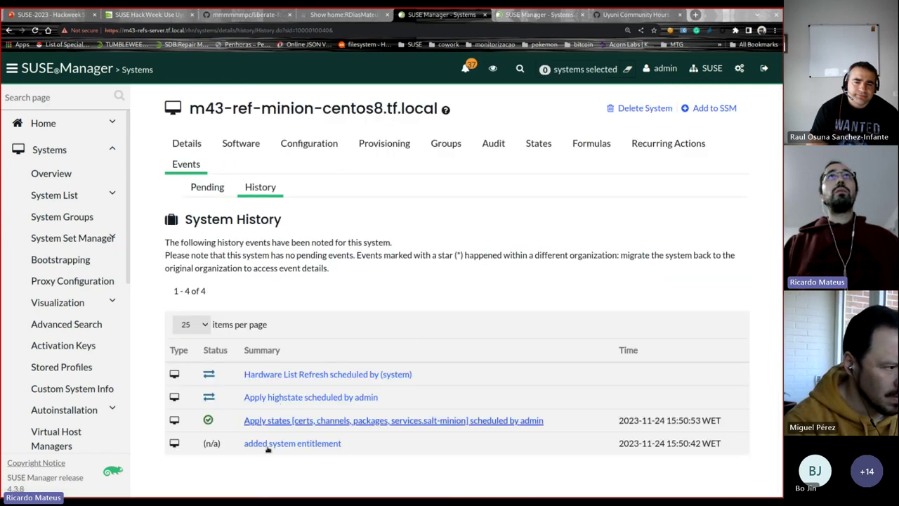
Step: Check the centos7 minion's details, where Installed Products still reads unknown
key("ctrl+Tab")
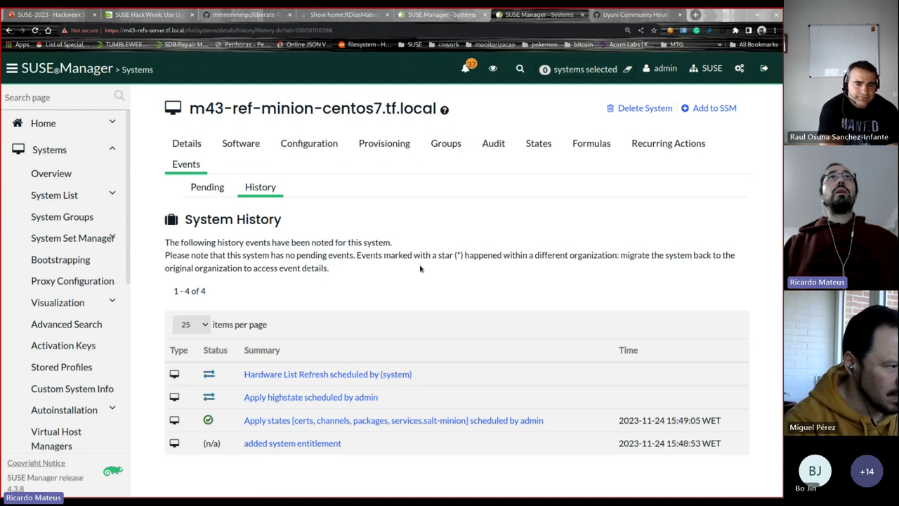
left_click(194, 143)
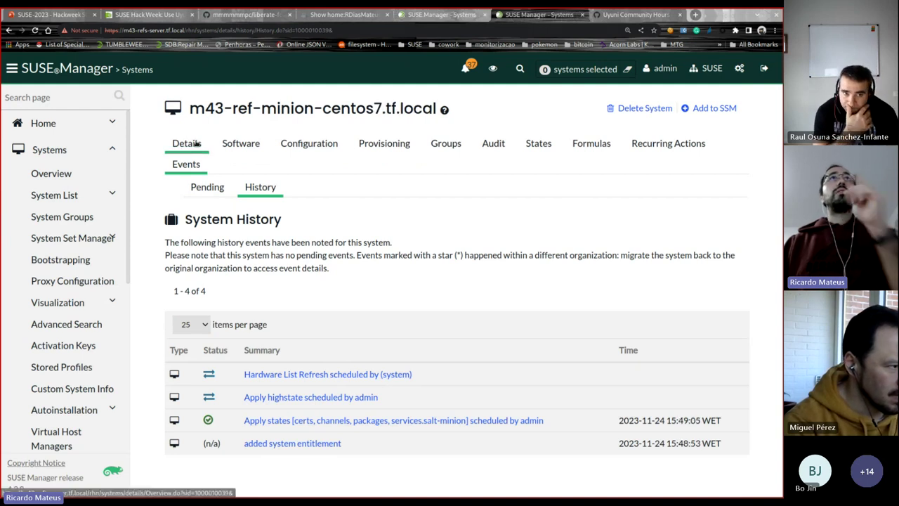
scroll(264, 172, "down", 1)
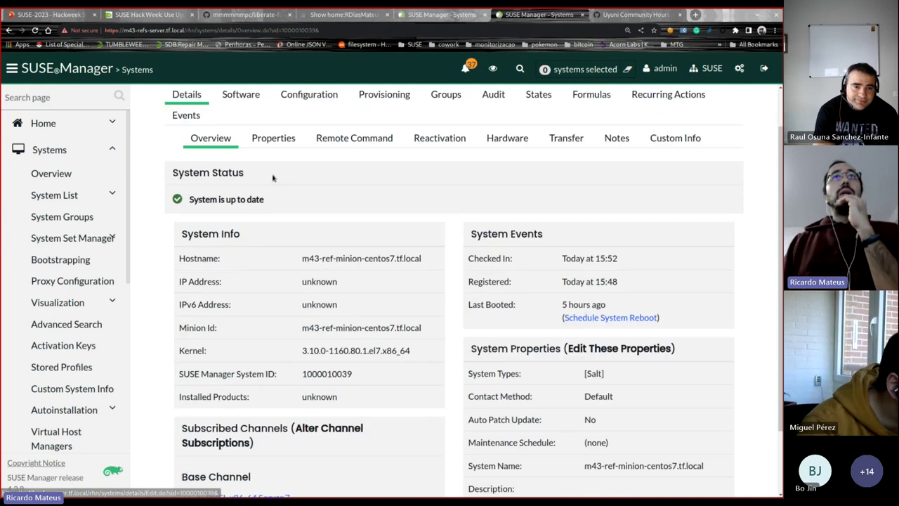
scroll(318, 347, "down", 1)
scroll(262, 415, "down", 1)
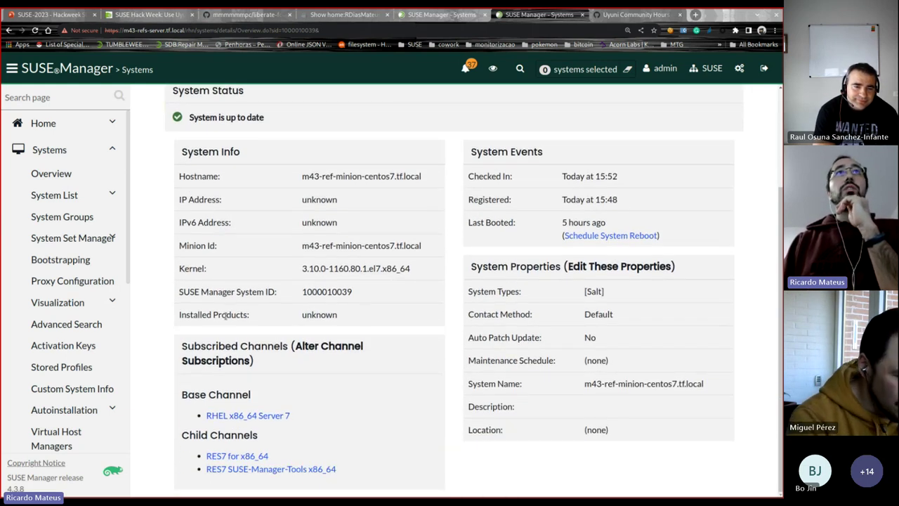
left_click_drag(219, 315, 321, 332)
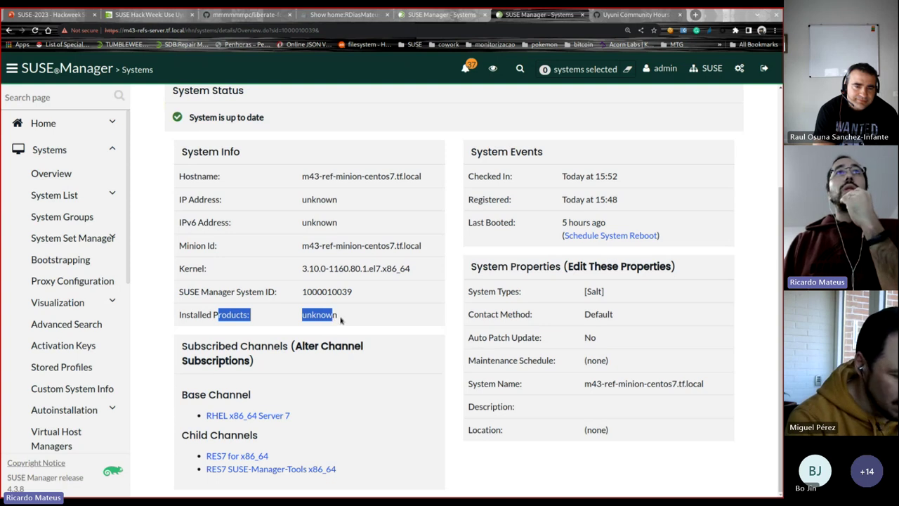
scroll(443, 184, "up", 3)
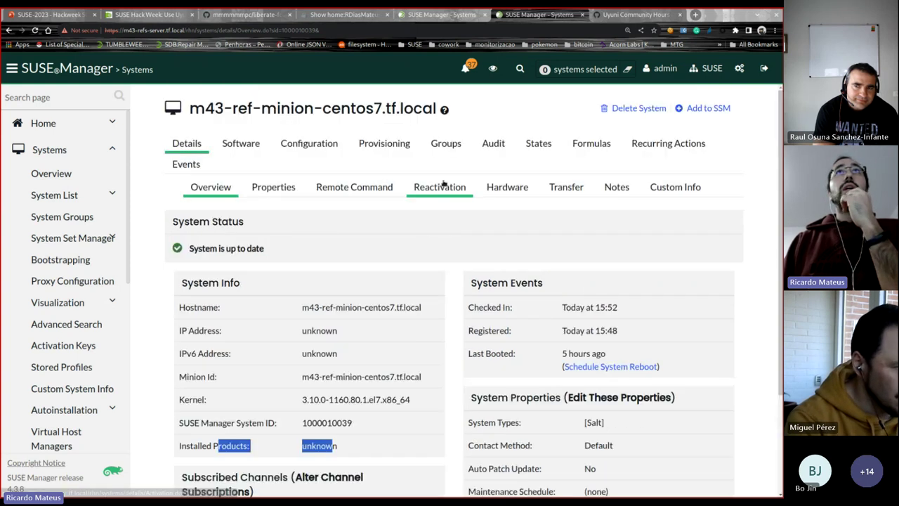
Step: Show the centos7 minion's four past events, then return to the terminal
left_click(180, 167)
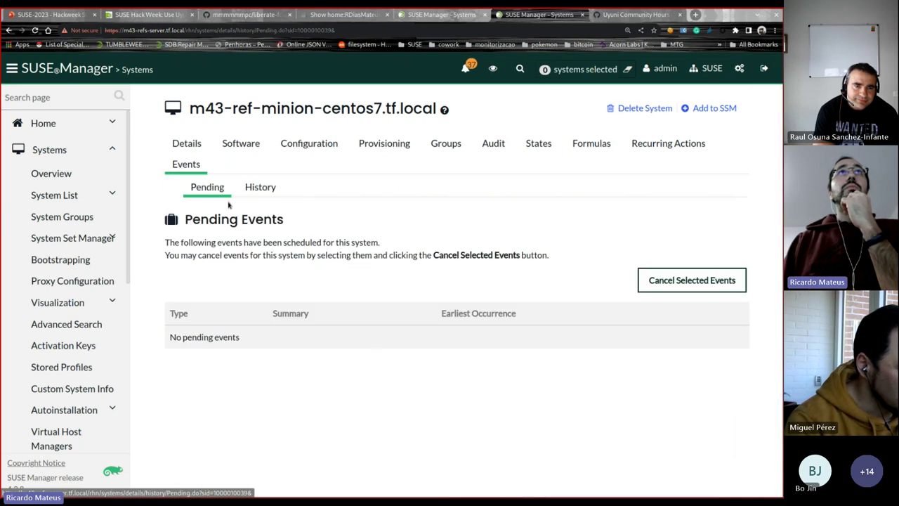
left_click(262, 188)
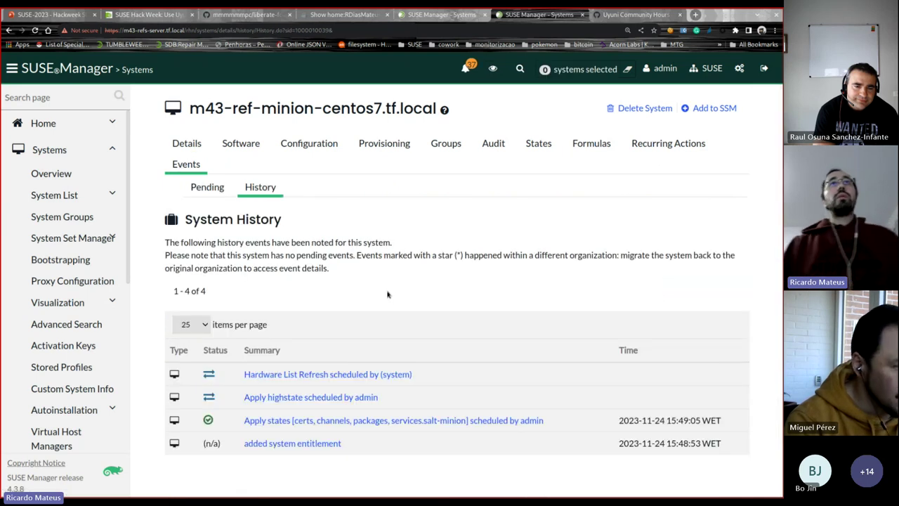
key("alt+Tab")
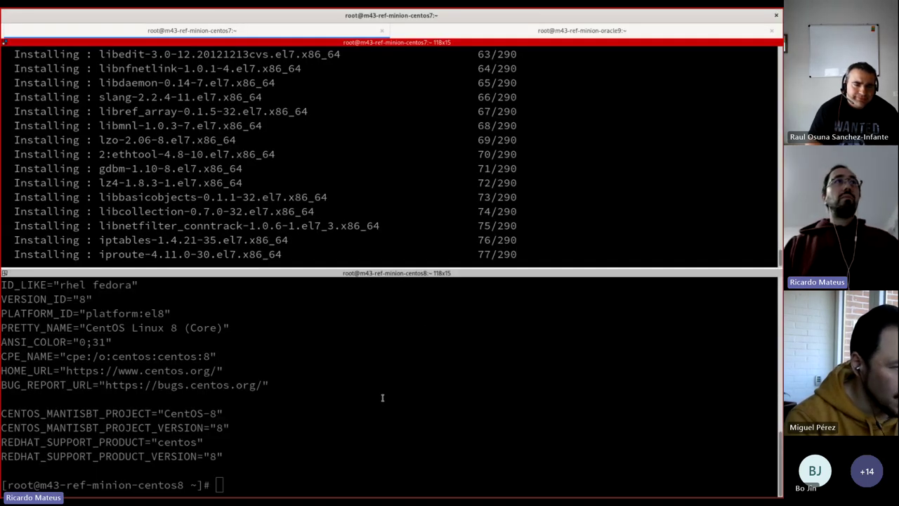
Step: In the centos8 shell, run ps aux | grep dnf and select the migration log path
left_click(380, 398)
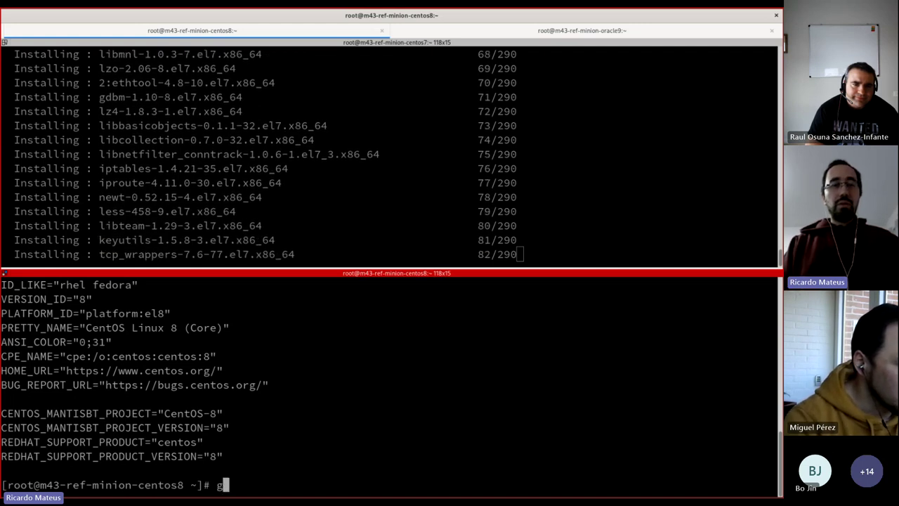
type("ps ")
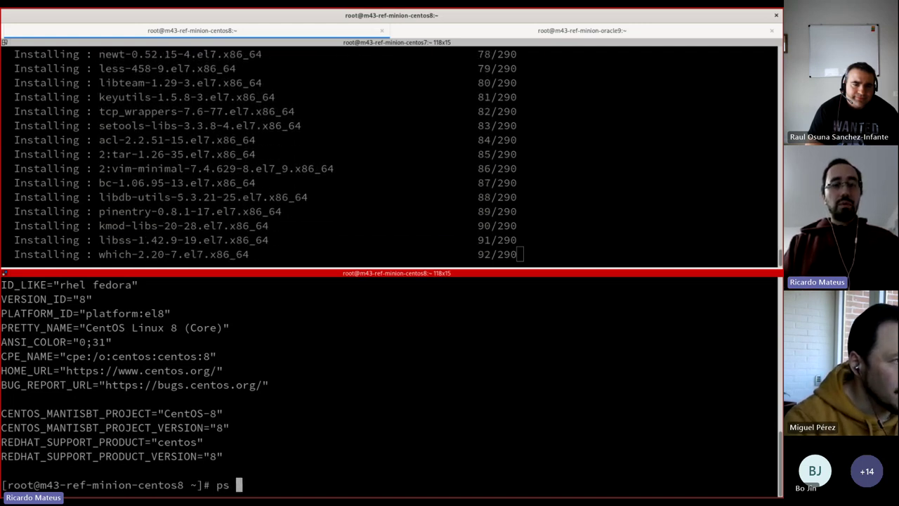
type("aux | grep dnf")
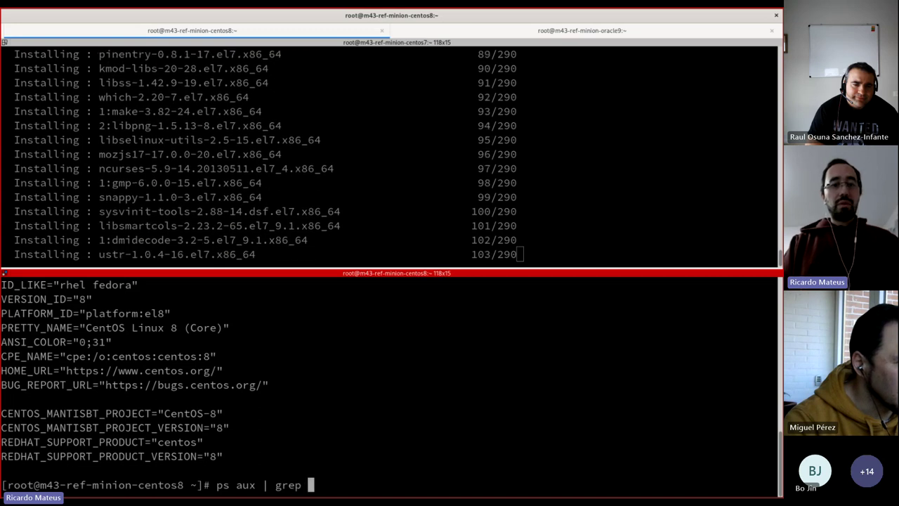
key("Return")
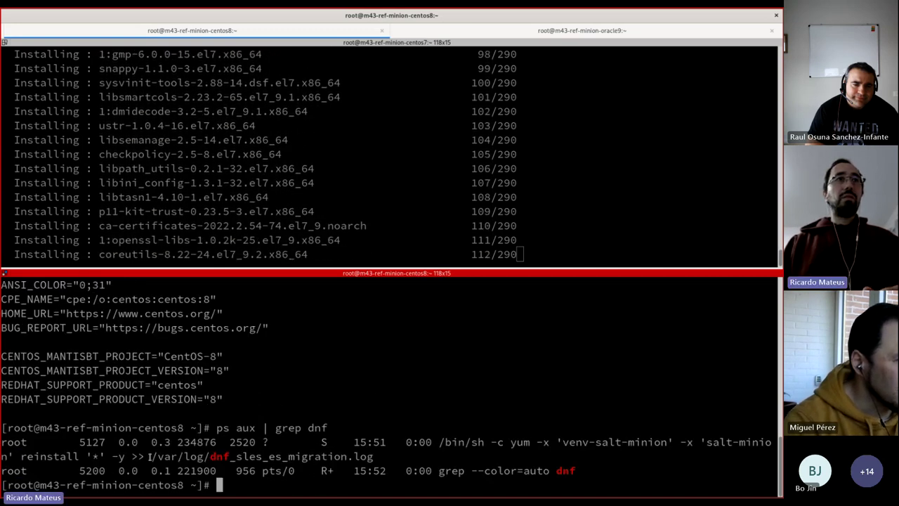
left_click_drag(145, 457, 373, 458)
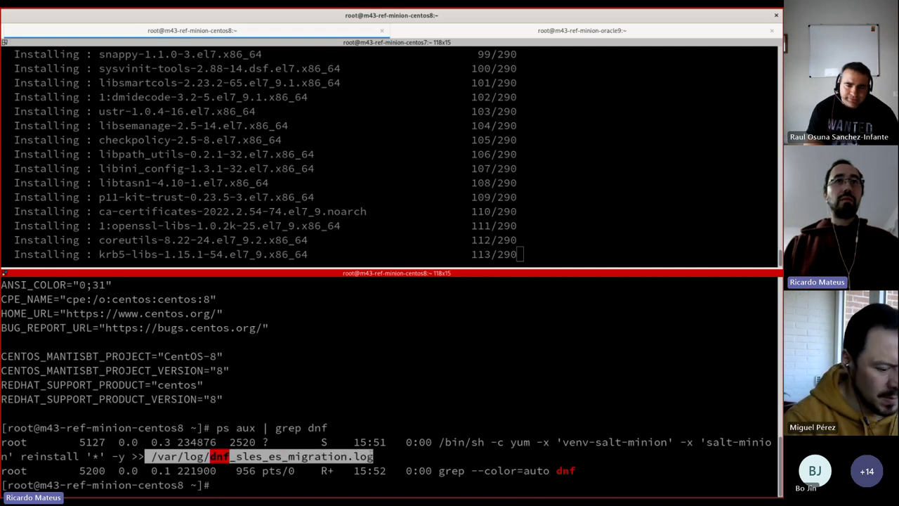
Step: Print /etc/os-release showing SLES Expanded Support platform 8.8, then cancel a mistyped command
type("cat /etc/os-release")
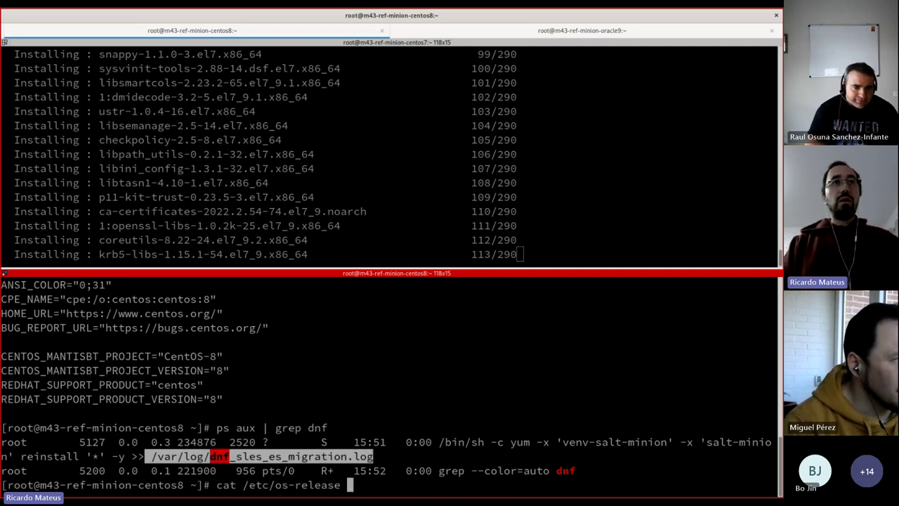
key("Return")
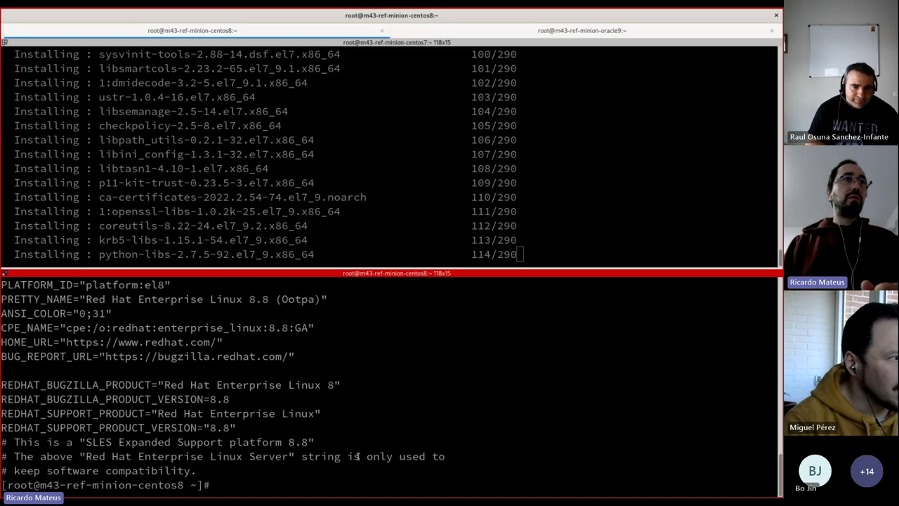
left_click_drag(41, 442, 316, 442)
key("ctrl+c")
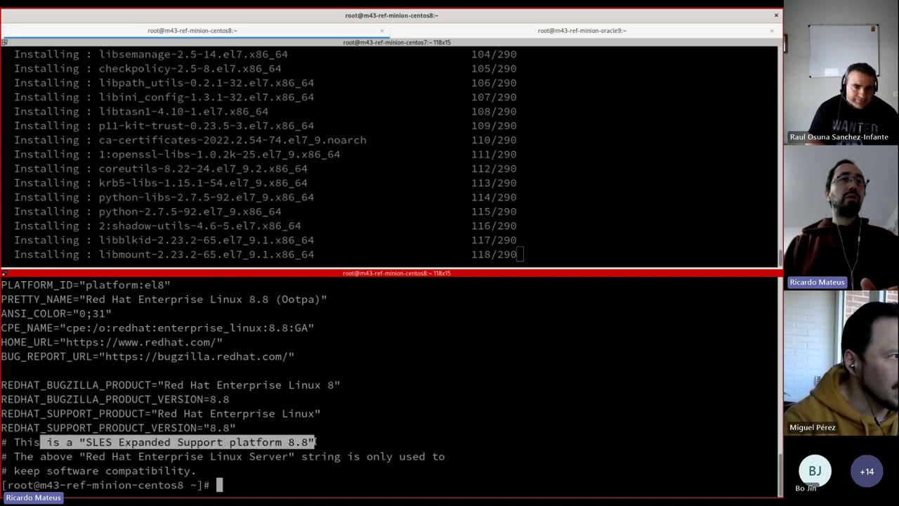
left_click(341, 435)
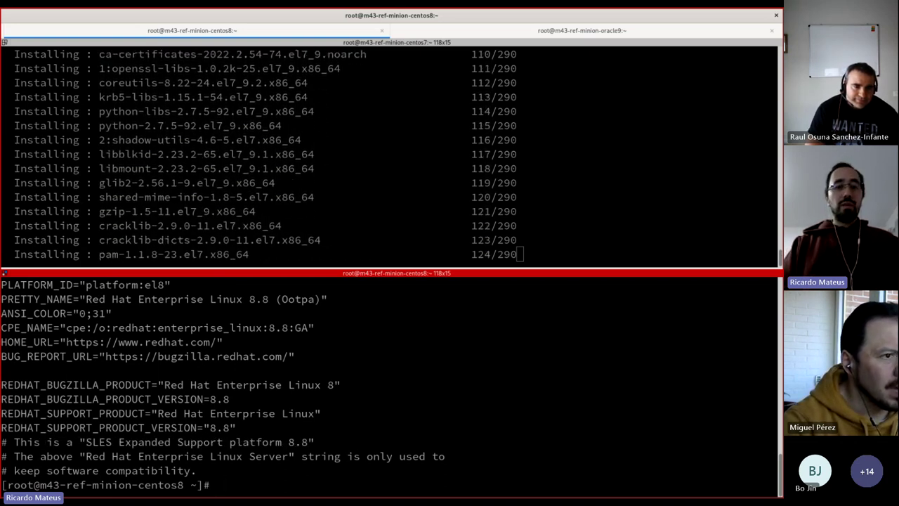
type("tra")
key("BackSpace")
key("BackSpace")
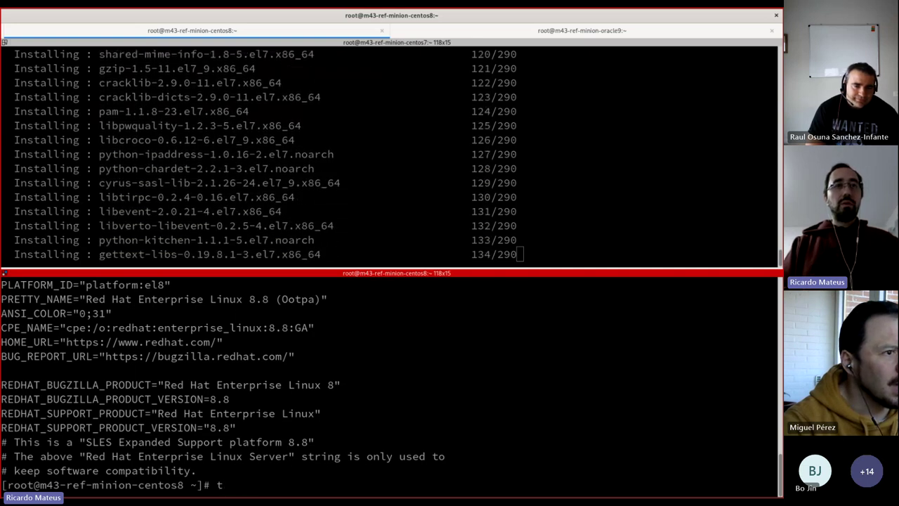
type("ail")
key("shift+Insert")
key("ctrl+c")
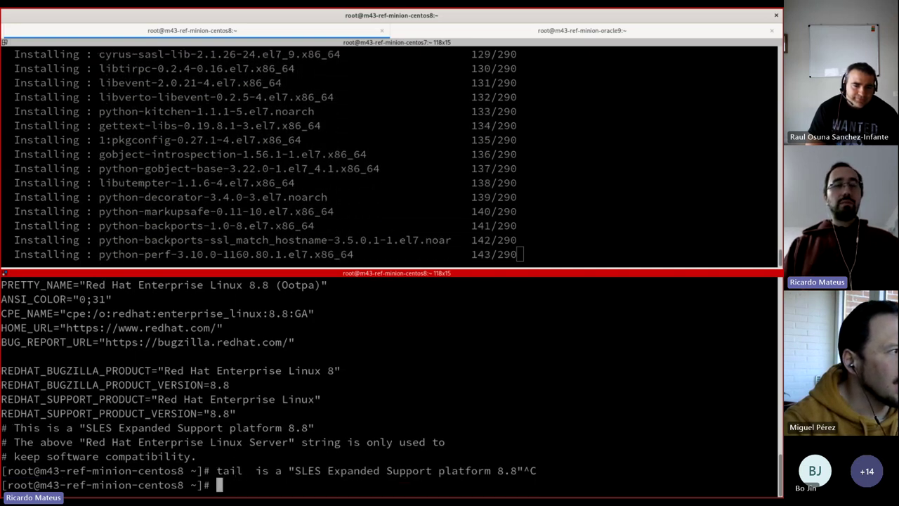
Step: Follow /var/log/dnf_sles_es_migration.log with tail -f, correcting the path, as 827 packages reinstall
key("Up")
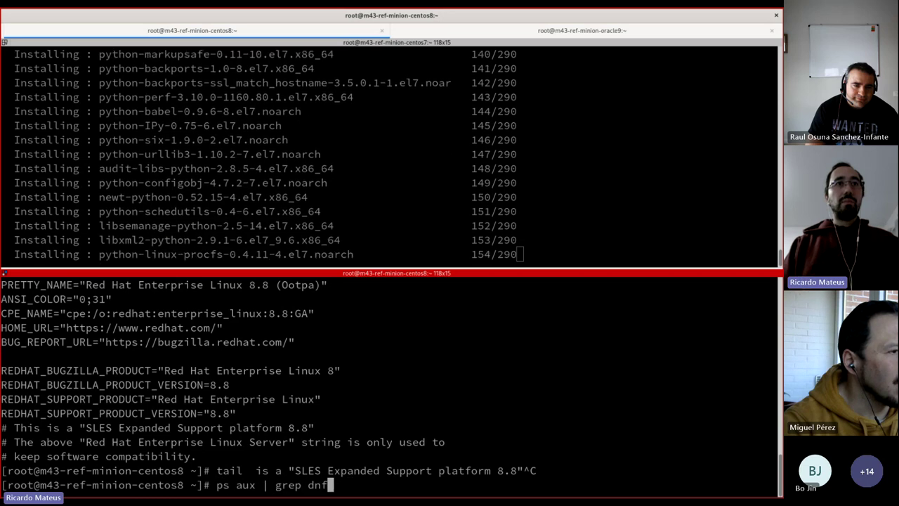
key("Return")
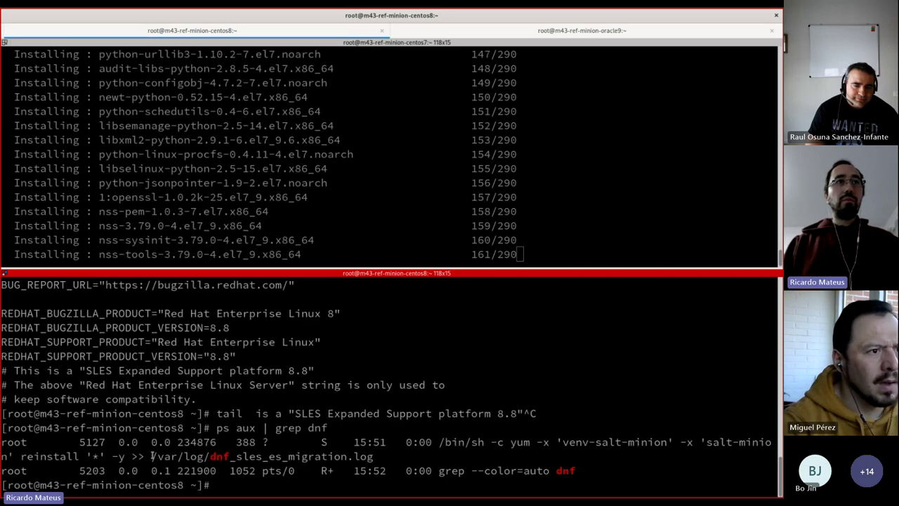
left_click_drag(151, 456, 373, 456)
type("tail -f")
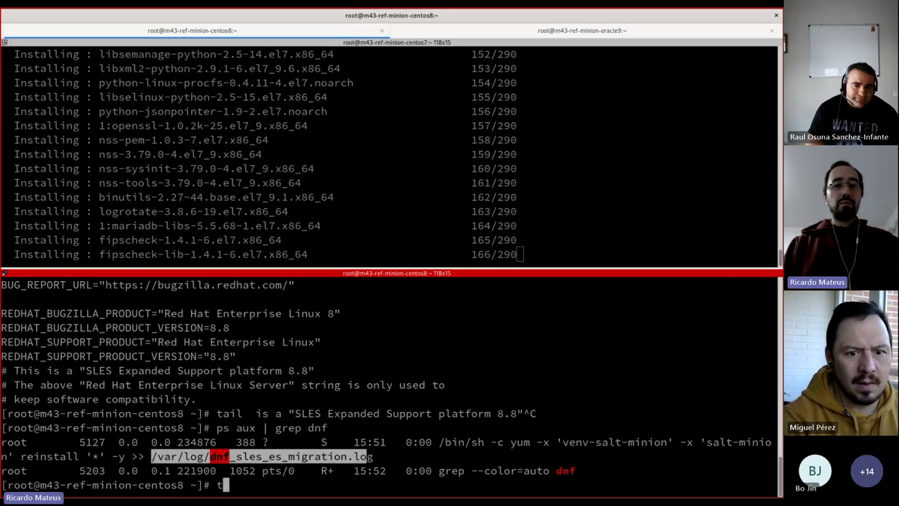
key("shift+Insert")
key("Return")
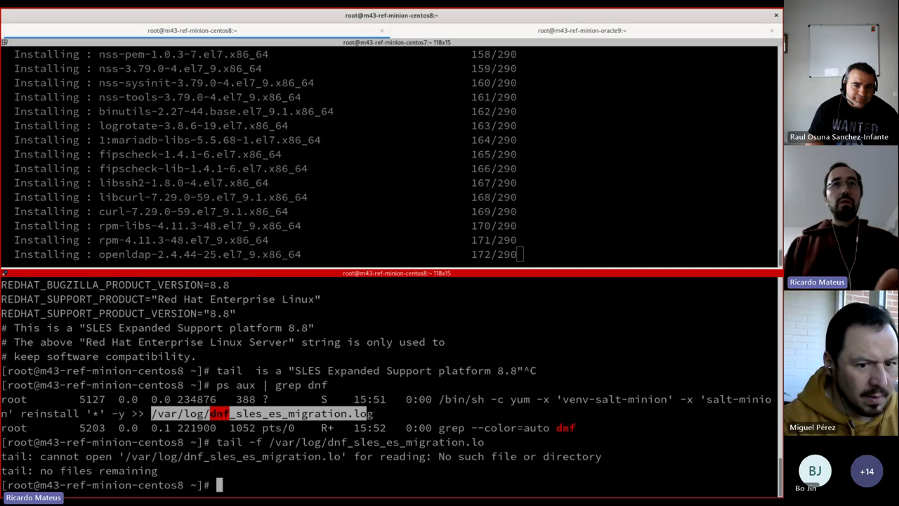
key("Up")
type("g")
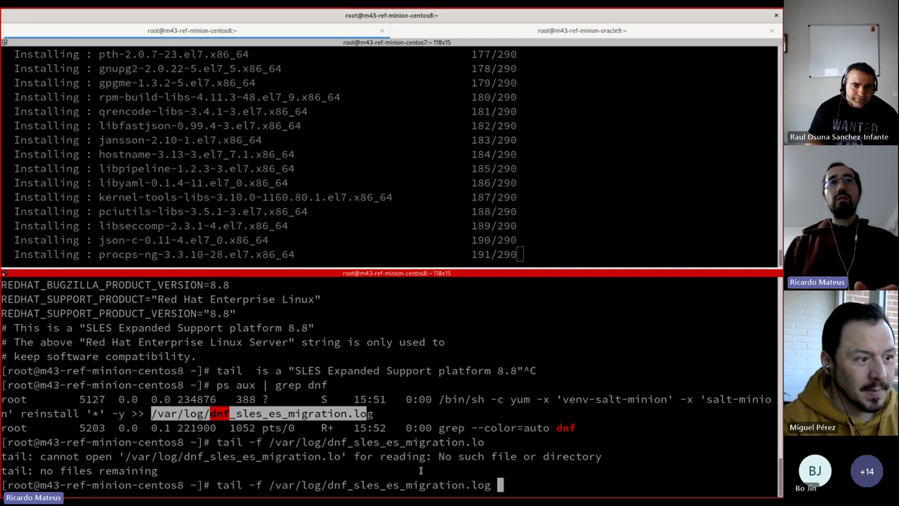
key("Return")
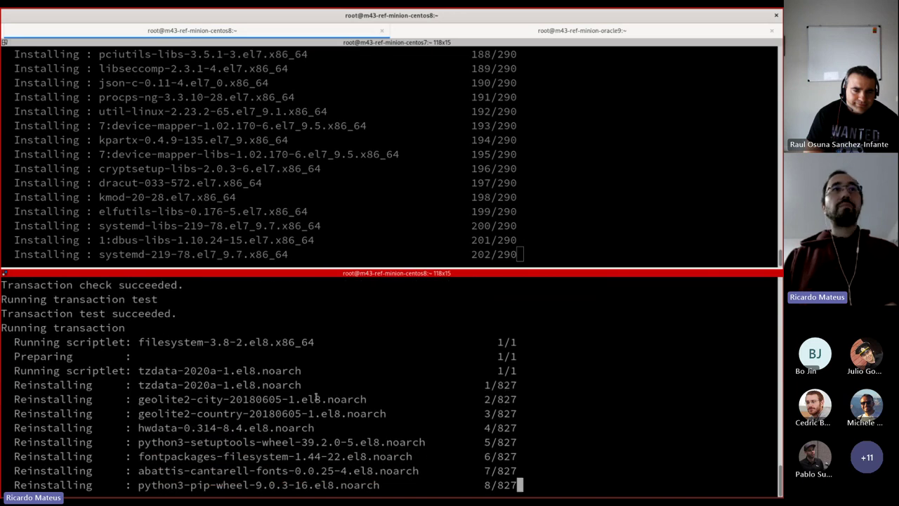
Step: In the Oracle 9 shell, clear the leftover line and copy the minion's hostname
left_click(579, 31)
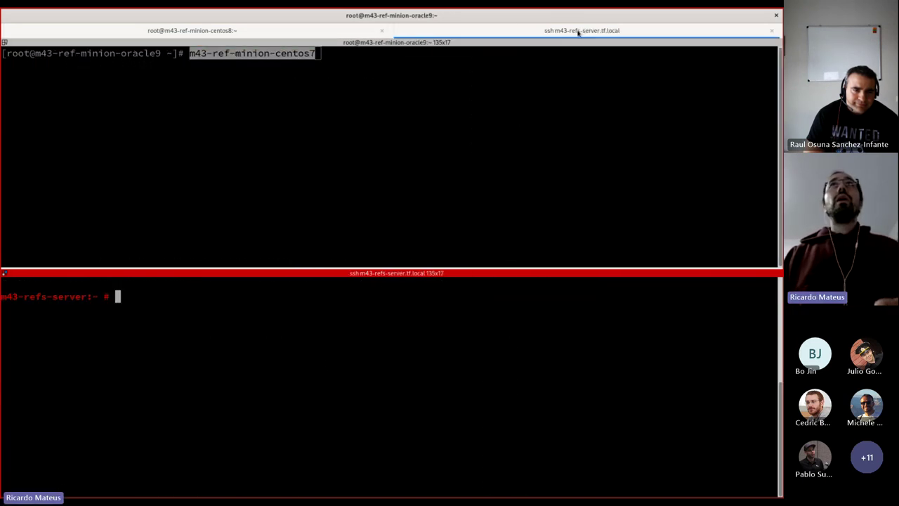
key("ctrl+c")
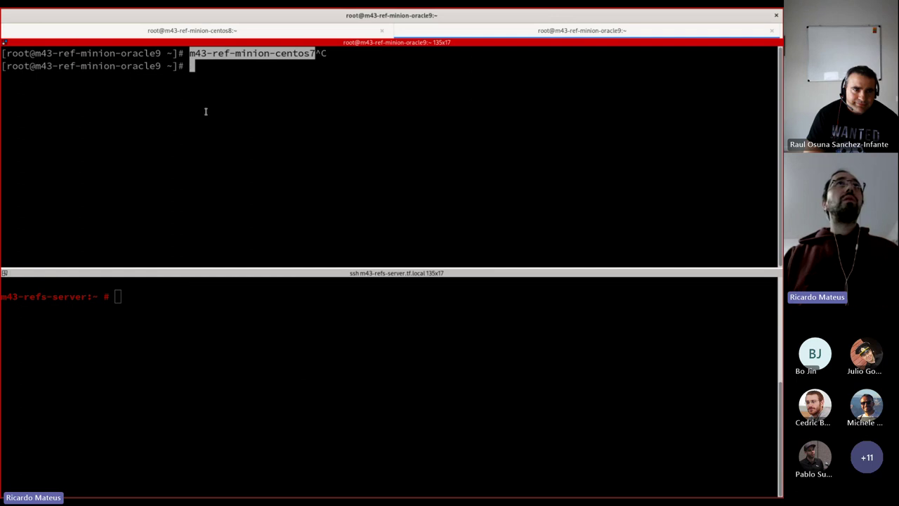
double_click(119, 53)
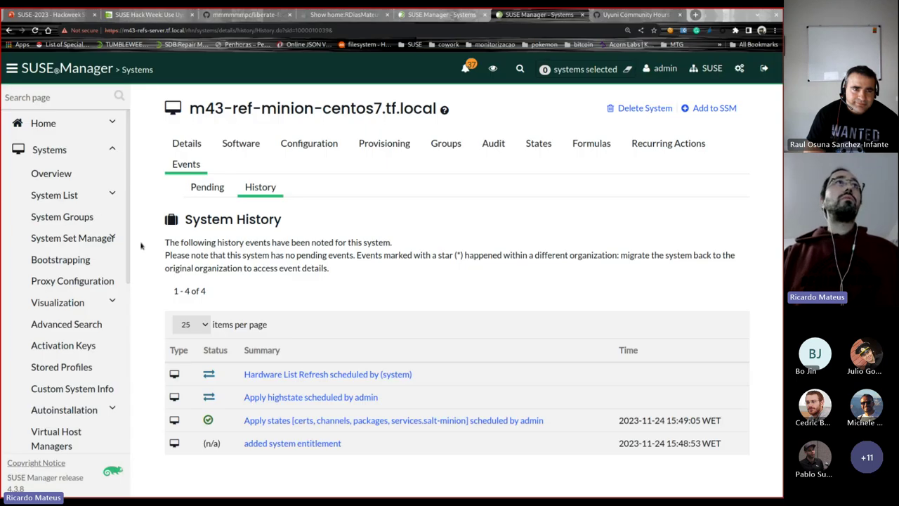
Step: Fill the Bootstrap Minions form with the Oracle 9 hostname, user root and the root password
left_click(70, 261)
middle_click(379, 163)
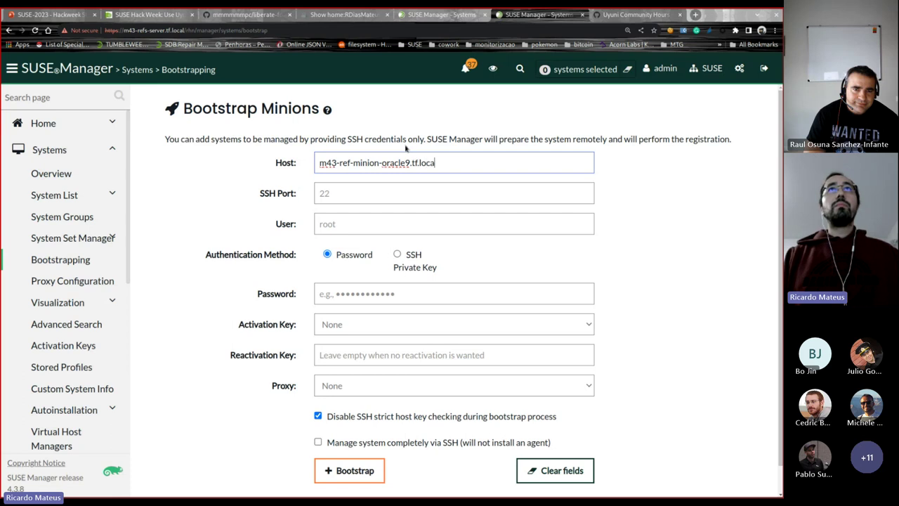
key("Tab")
key("Tab")
type("root")
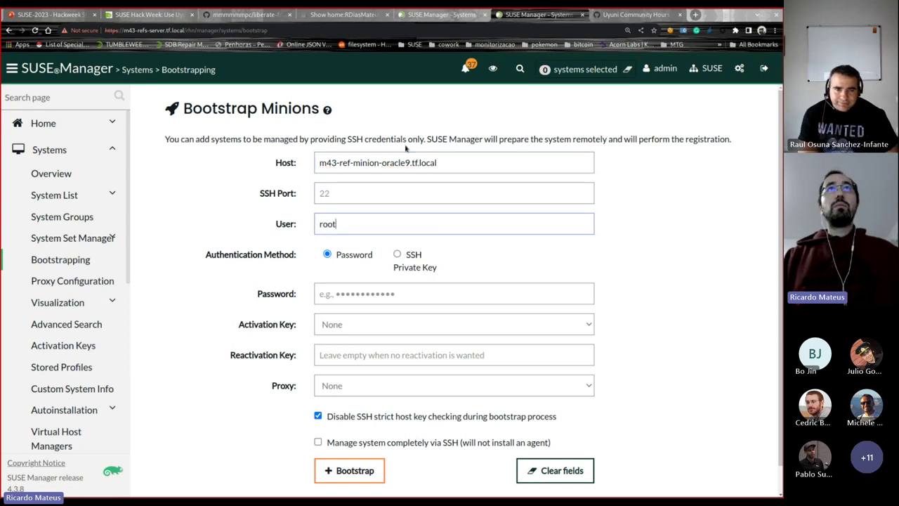
key("Tab")
type("linux")
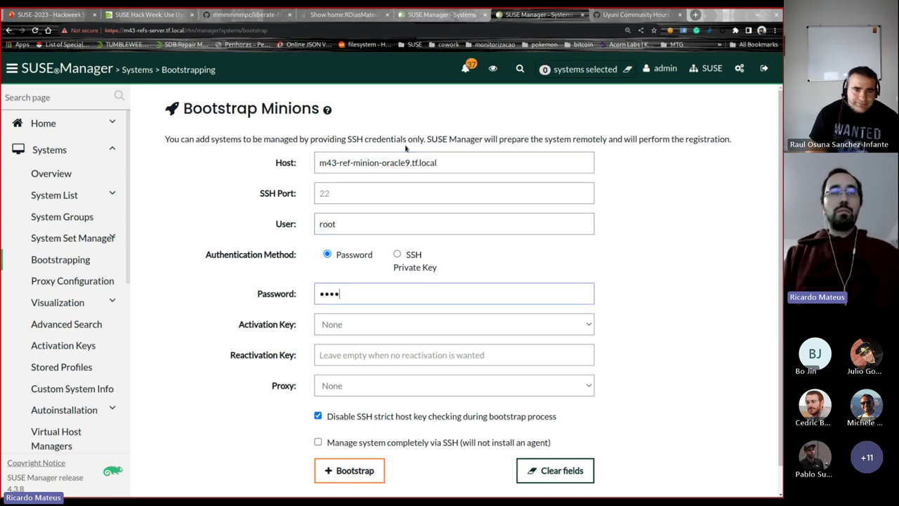
Step: Choose activation key 1-EL9-to-SLL-auto-convert, then start typing cat /etc/os-release on the oracle9 minion
left_click(478, 326)
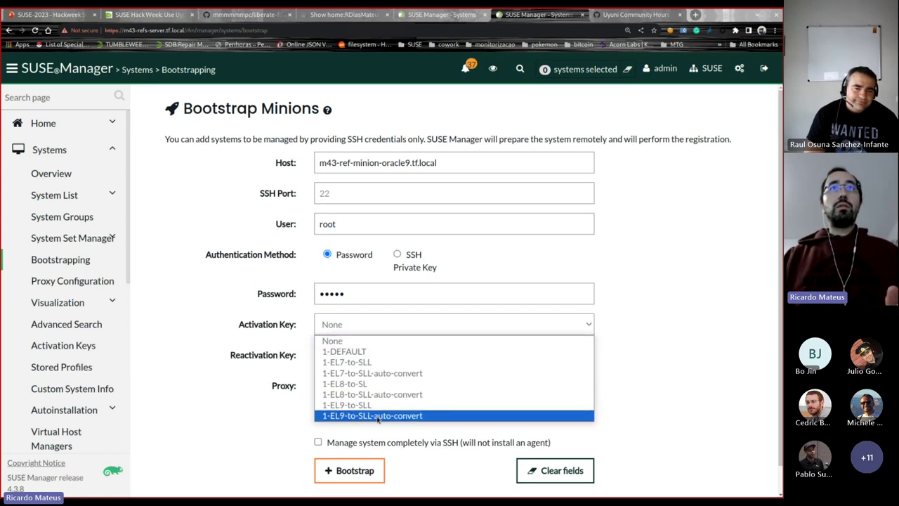
left_click(378, 416)
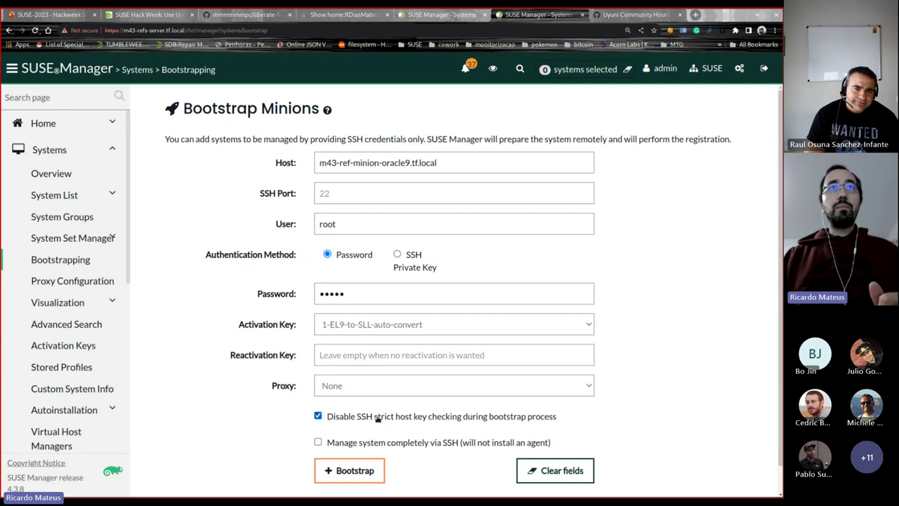
left_click(366, 472)
key("alt+Tab")
type("ca")
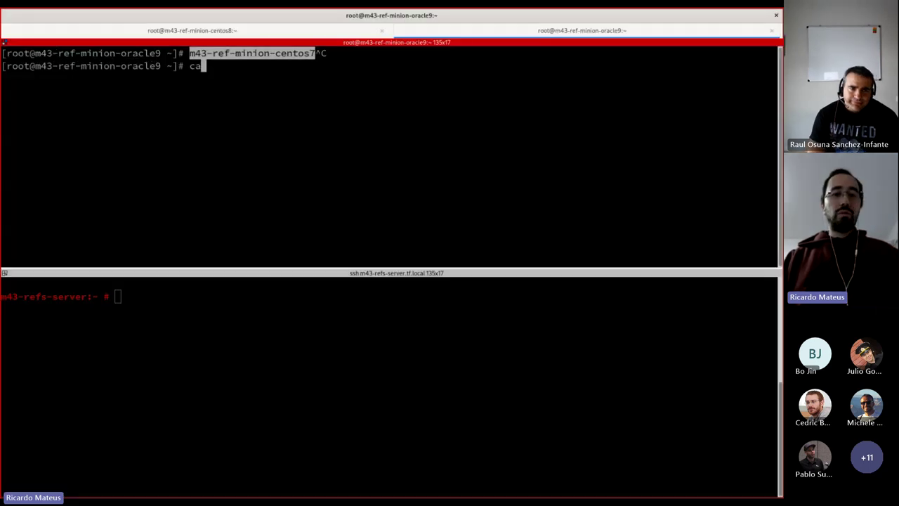
type("t /etc/os-release")
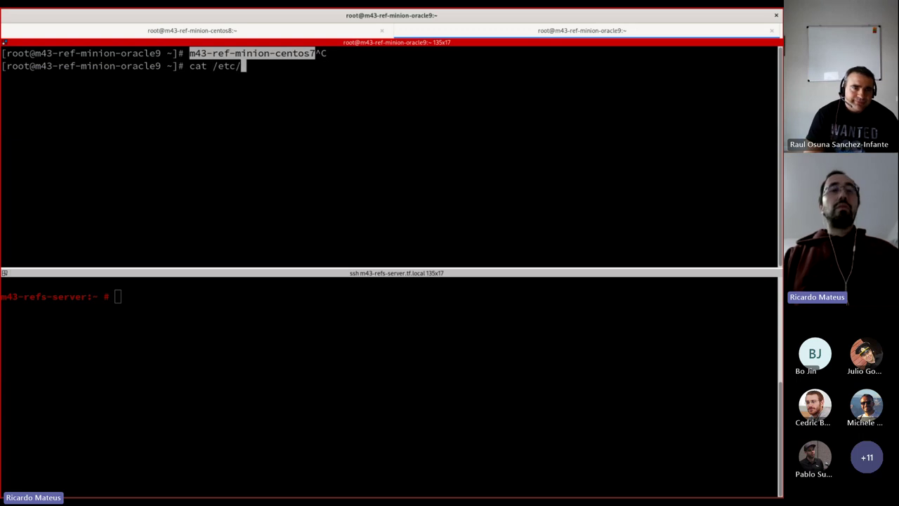
Step: Show the oracle9 minion runs Oracle Linux Server 9.0, then launch its bootstrap and return to the CentOS terminals
key("Return")
key("ctrl+plus")
key("ctrl+plus")
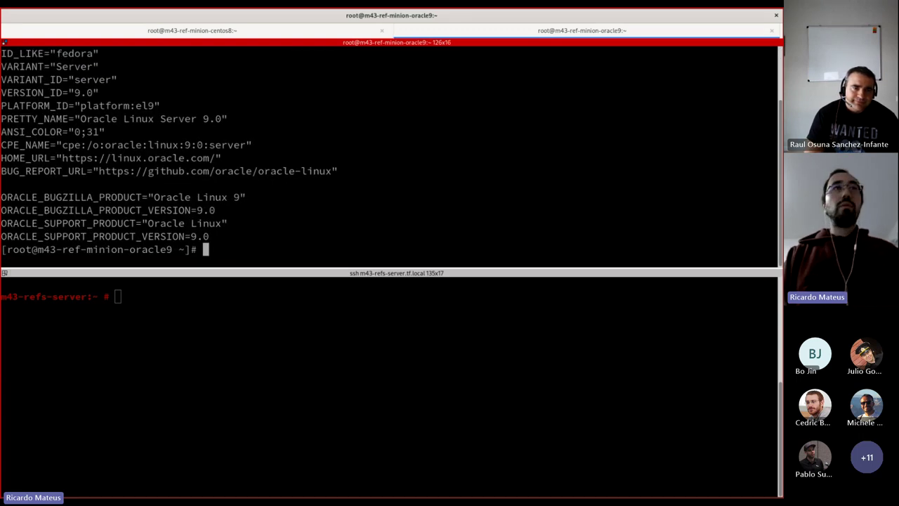
key("alt+Tab")
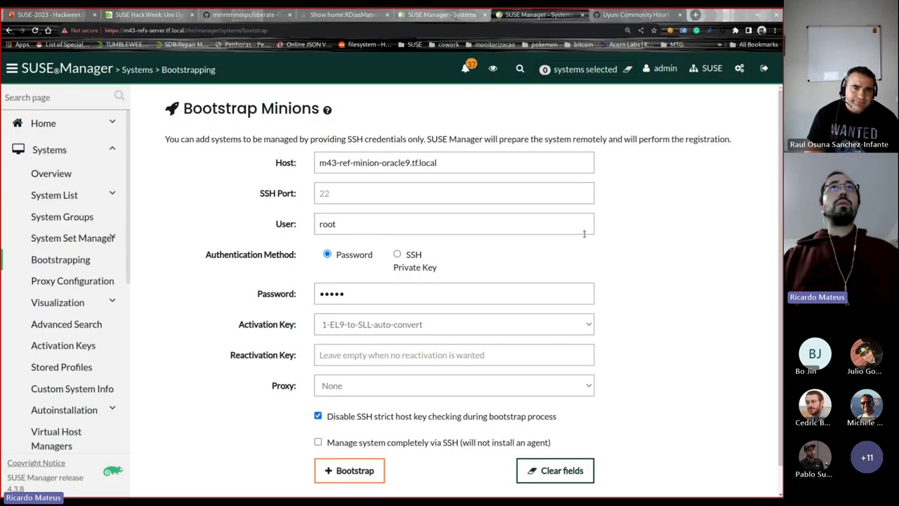
left_click(362, 476)
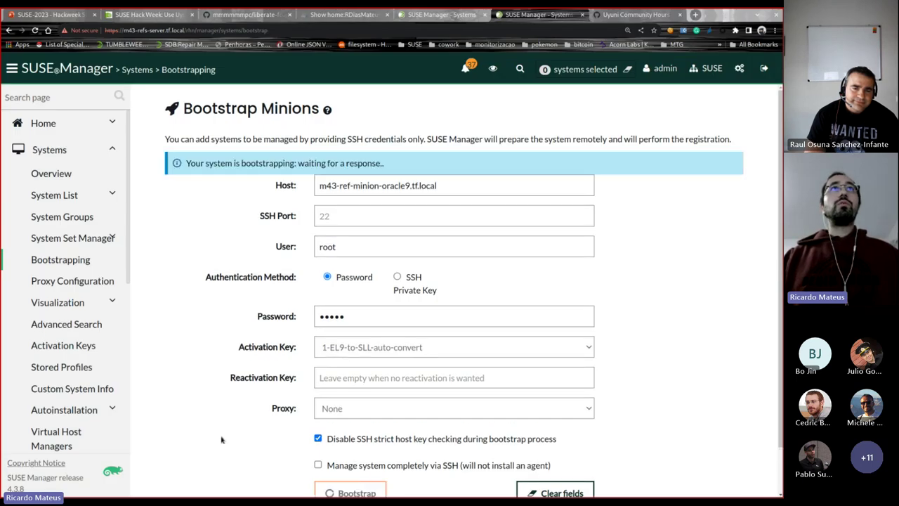
key("alt+Tab")
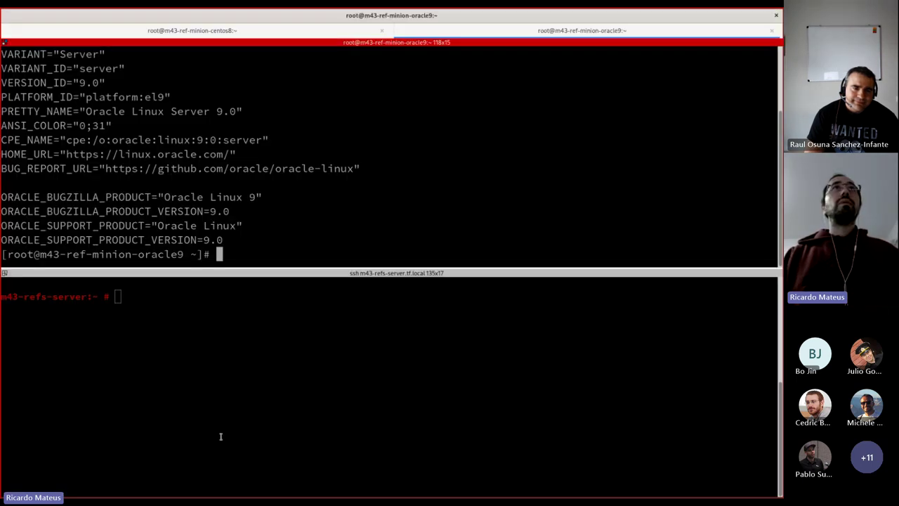
key("ctrl+Page_Up")
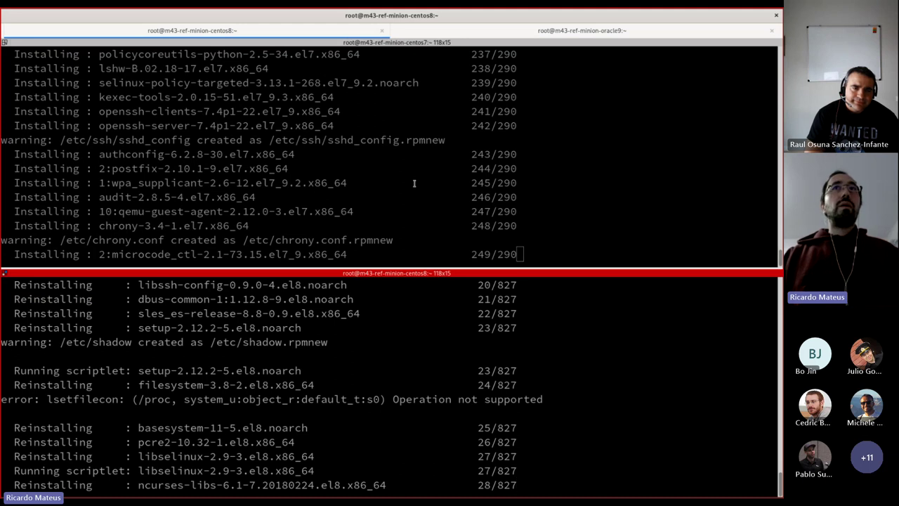
Step: Watch CentOS 7 finish installing 290/290 packages and CentOS 8 reinstall, then check the Oracle 9 bootstrap page
left_click(297, 232)
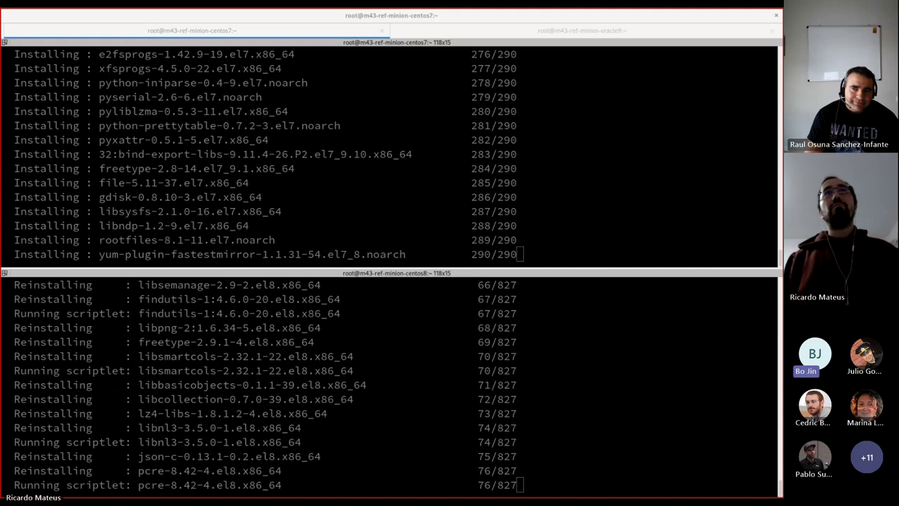
left_click(415, 192)
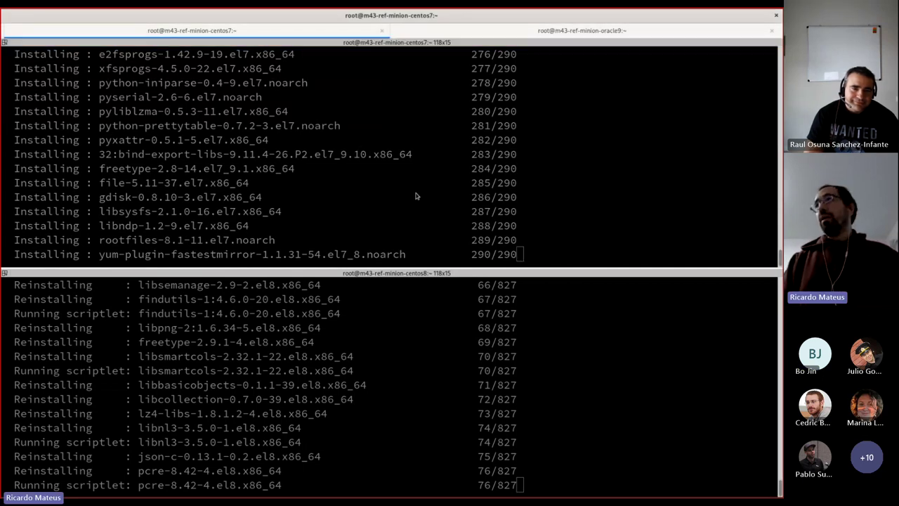
key("alt+Tab")
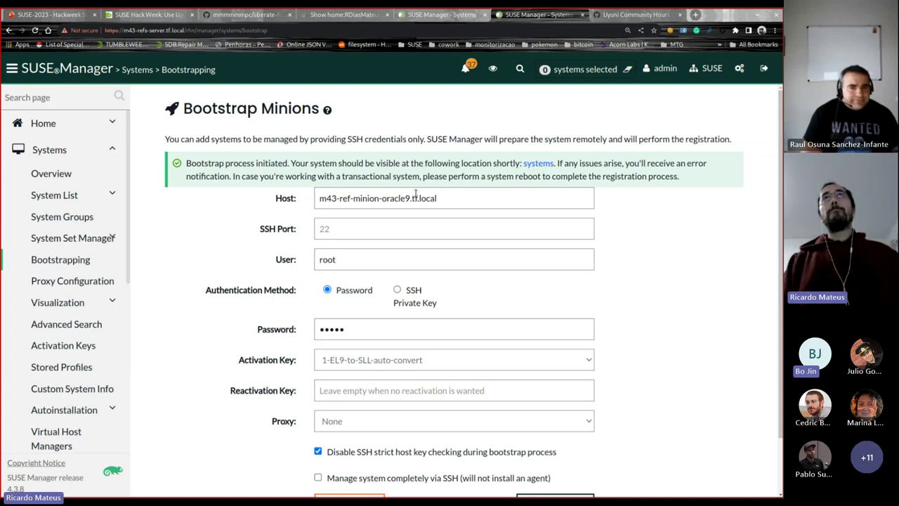
Step: Open m43-ref-minion-centos7.tf.local from Systems Overview and show its four-event history
key("ctrl+Page_Up")
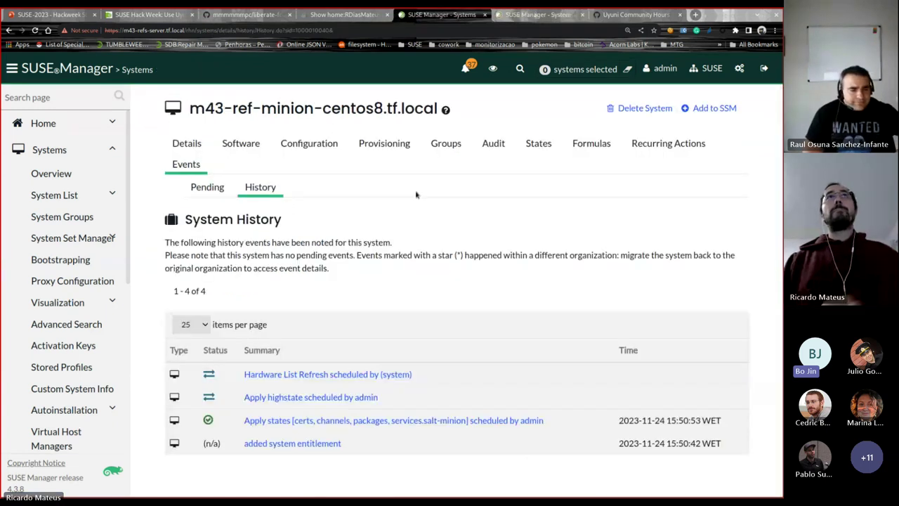
left_click(50, 173)
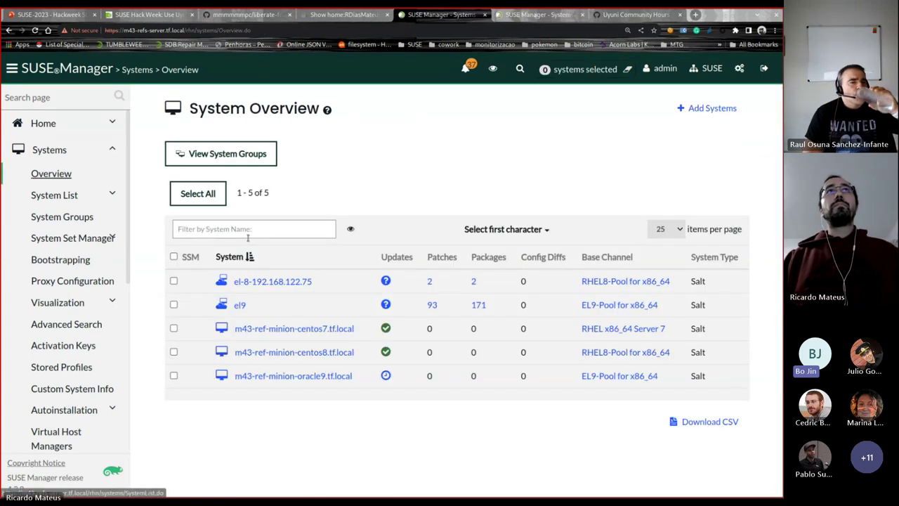
left_click(330, 328)
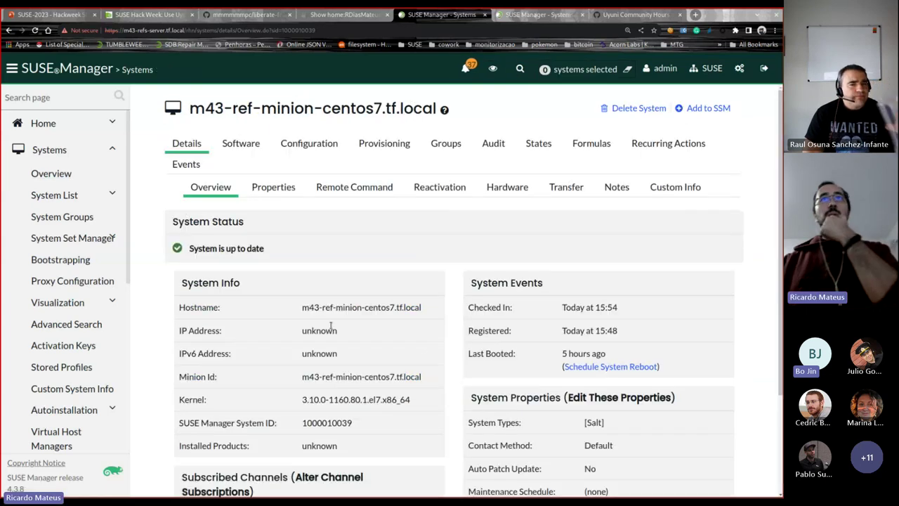
left_click(184, 165)
left_click(270, 188)
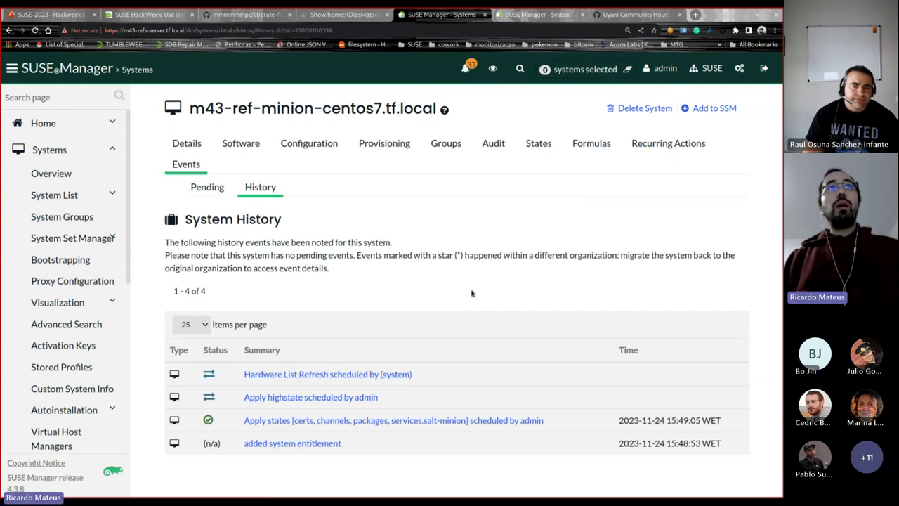
Step: Open liberate/init.sls in the liberate-formula GitHub repository
left_click(260, 17)
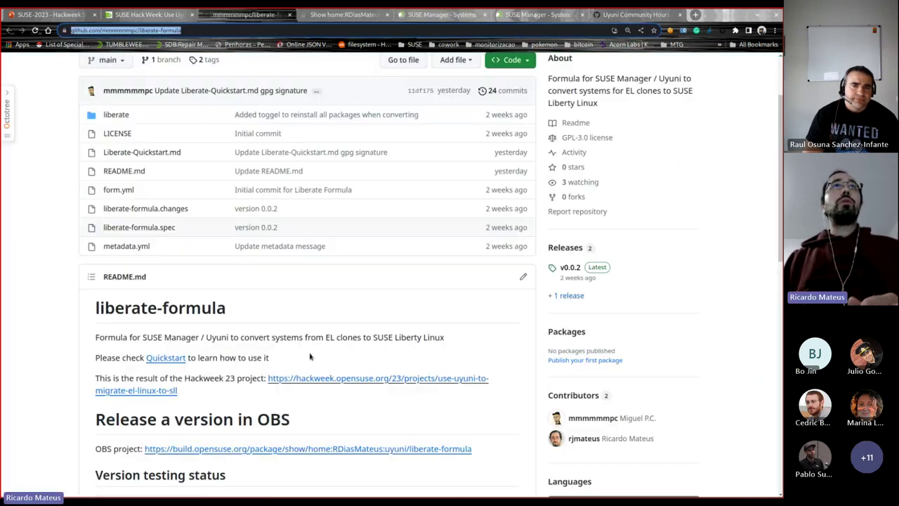
left_click(113, 117)
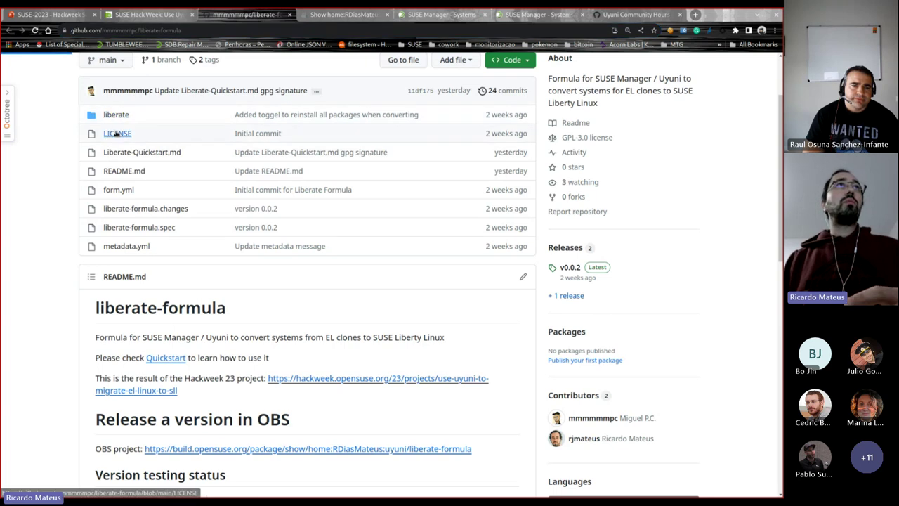
left_click(197, 222)
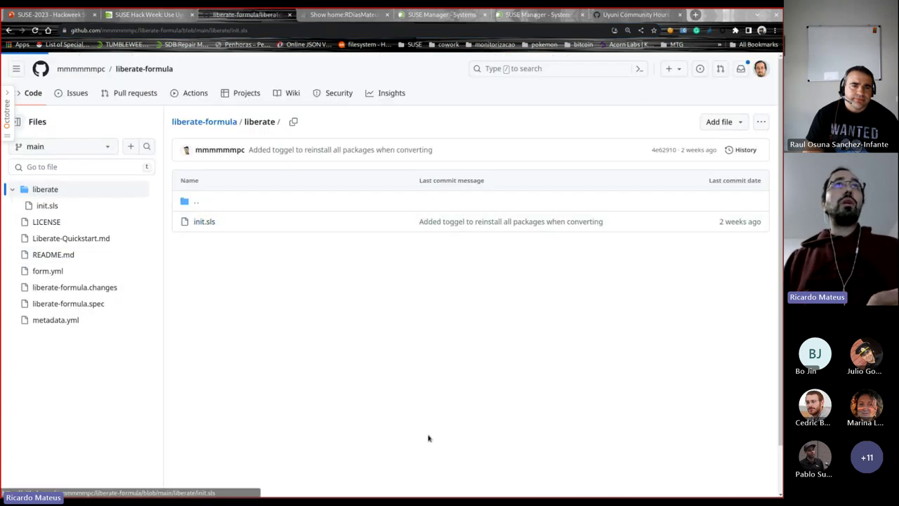
scroll(431, 358, "down", 2)
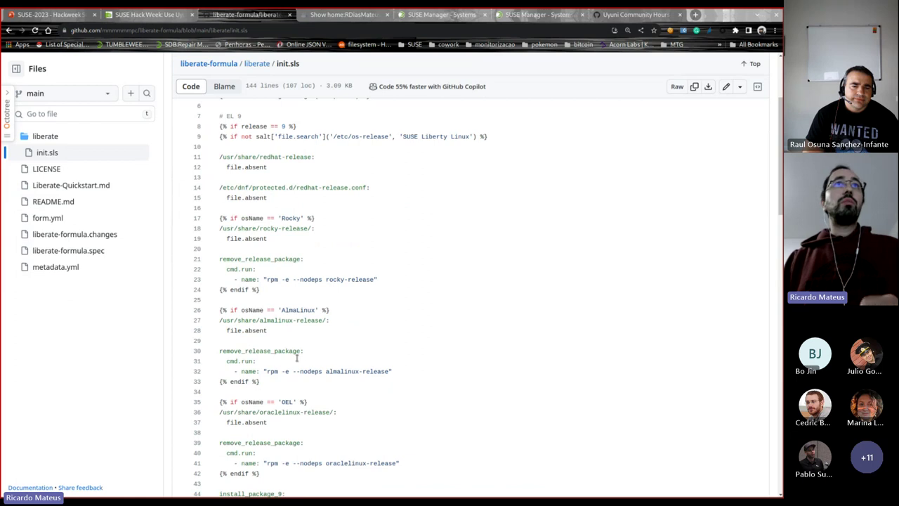
scroll(327, 287, "up", 2)
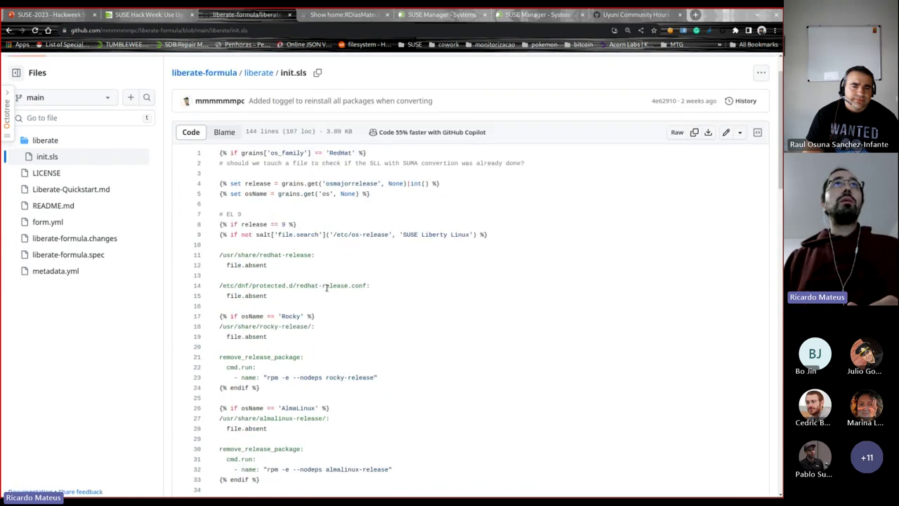
scroll(326, 287, "down", 5)
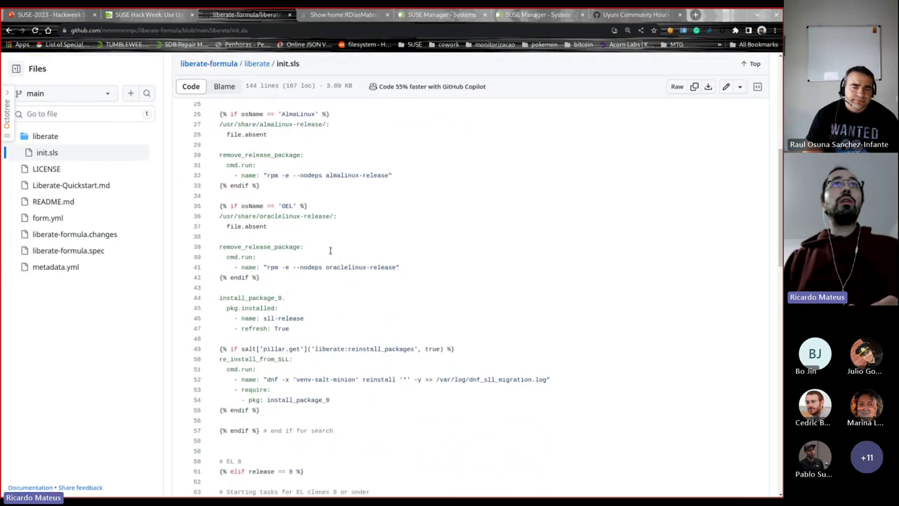
scroll(330, 250, "down", 1)
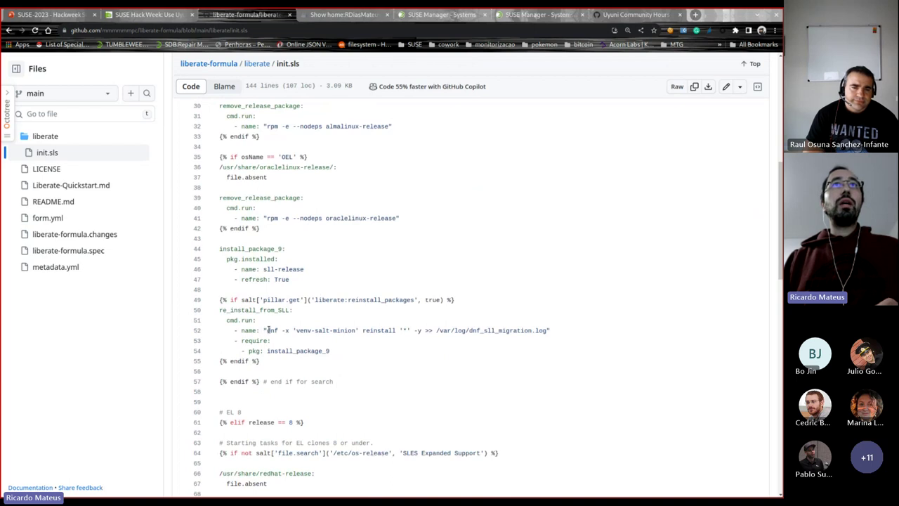
Step: Highlight line 52's dnf reinstall '*' command excluding venv-salt-minion, then scroll to the file's end
double_click(378, 330)
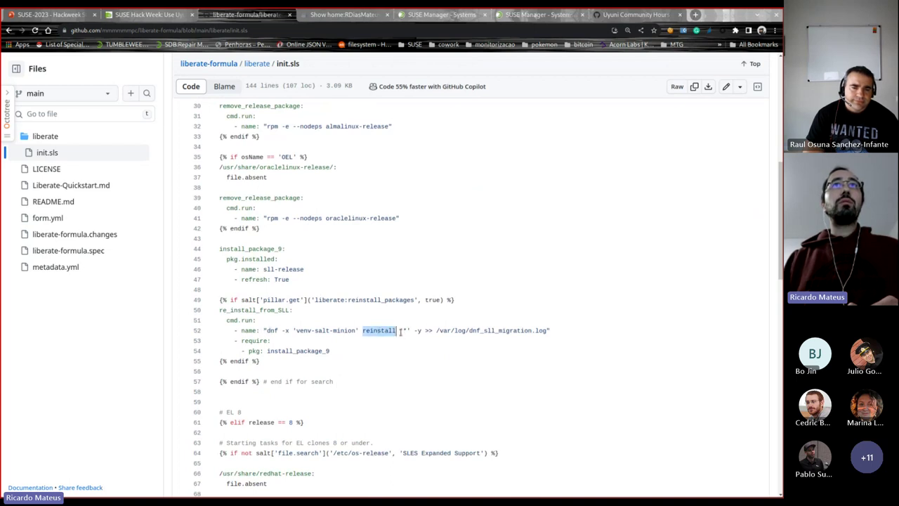
double_click(402, 330)
left_click_drag(293, 330, 359, 331)
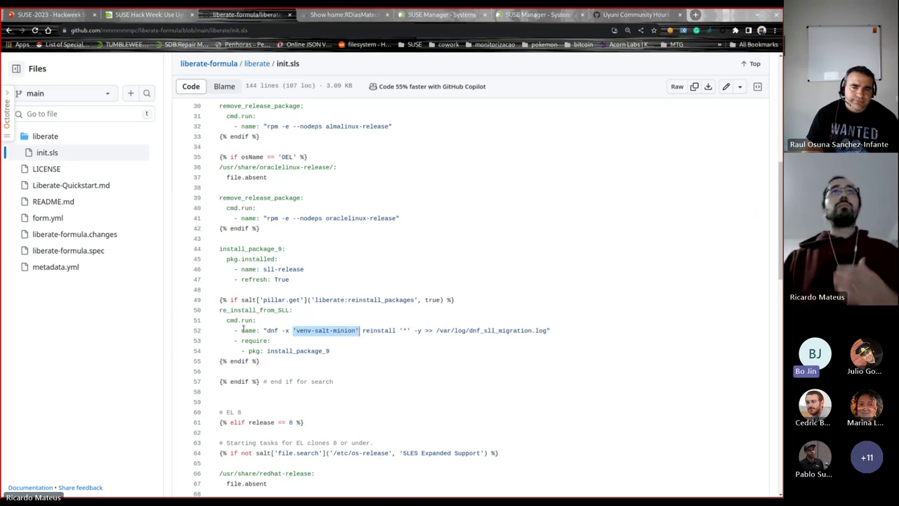
left_click_drag(267, 328, 423, 330)
scroll(351, 378, "down", 3)
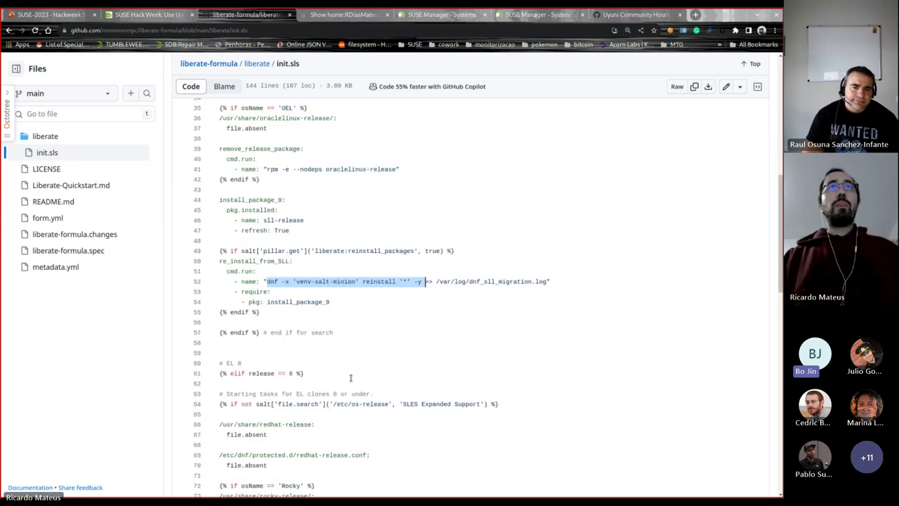
scroll(351, 370, "down", 20)
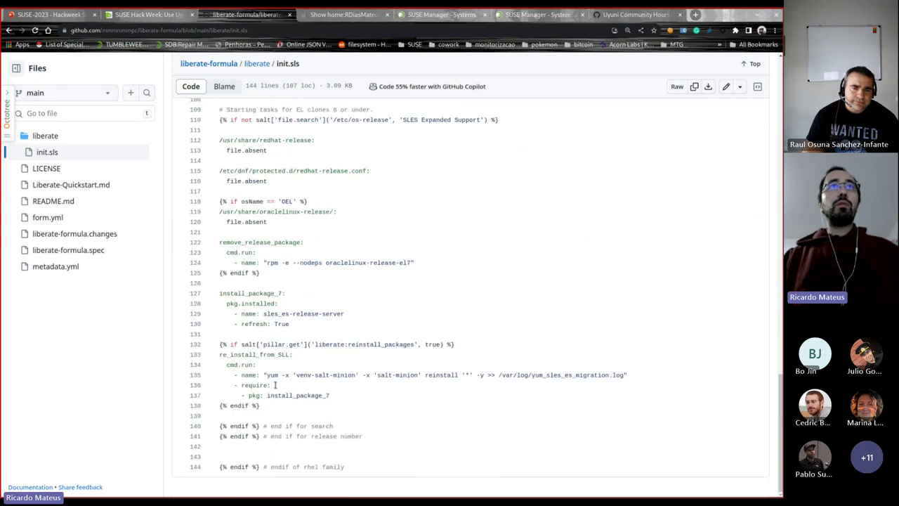
Step: Highlight line 135's yum reinstall command and its excluded venv-salt-minion packages, then return to SUSE Manager
left_click_drag(262, 374, 469, 376)
right_click(470, 375)
key("Escape")
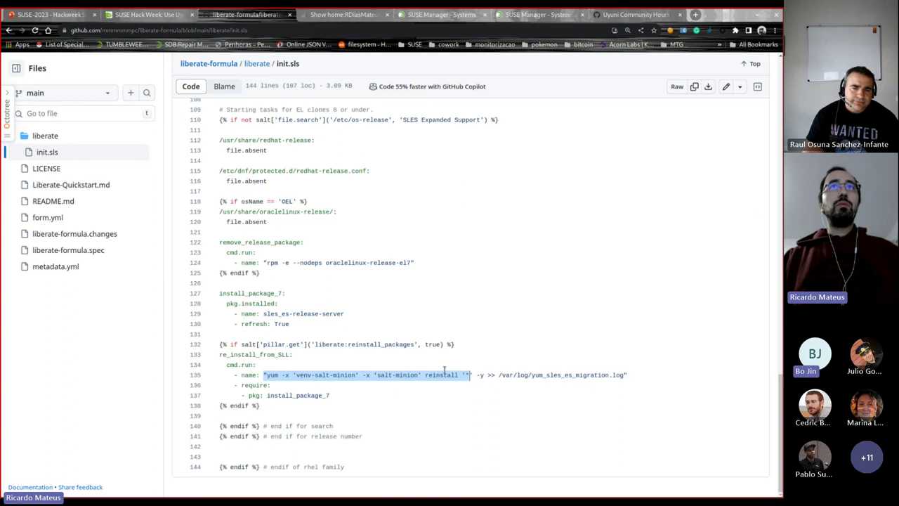
double_click(448, 375)
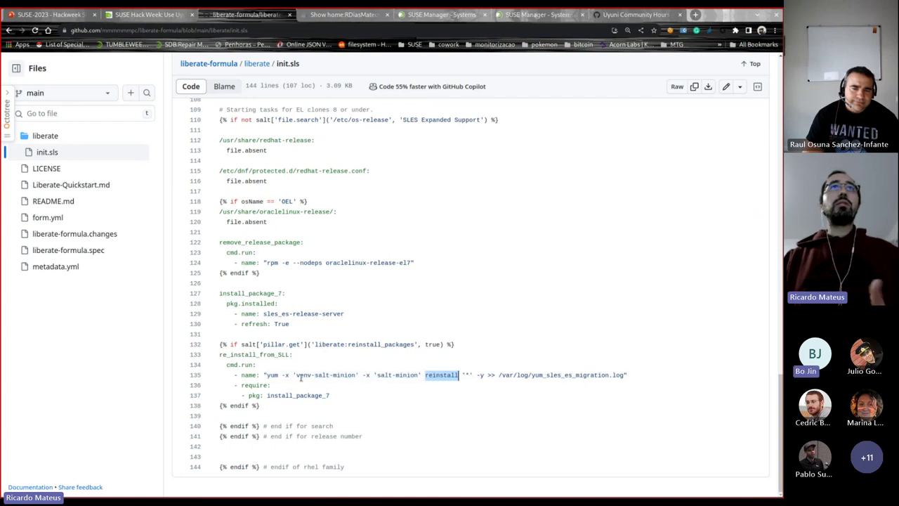
left_click_drag(295, 376, 419, 376)
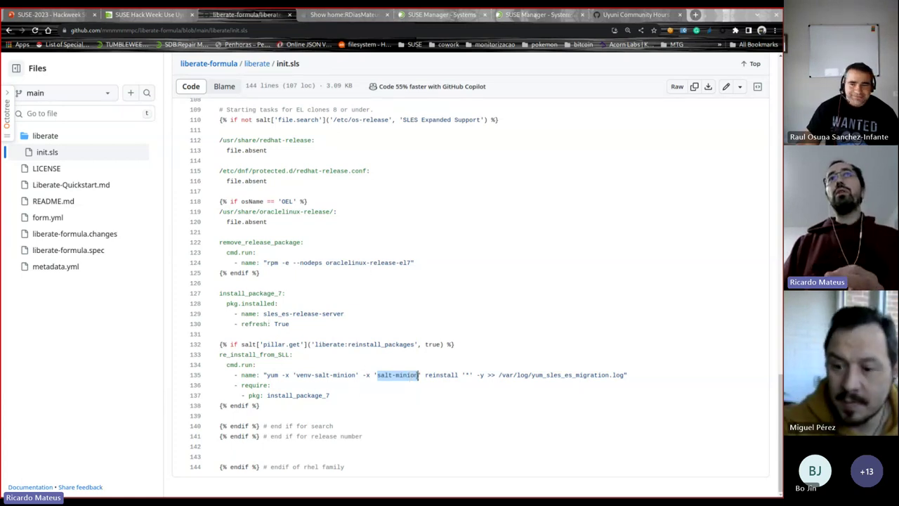
left_click_drag(284, 374, 420, 375)
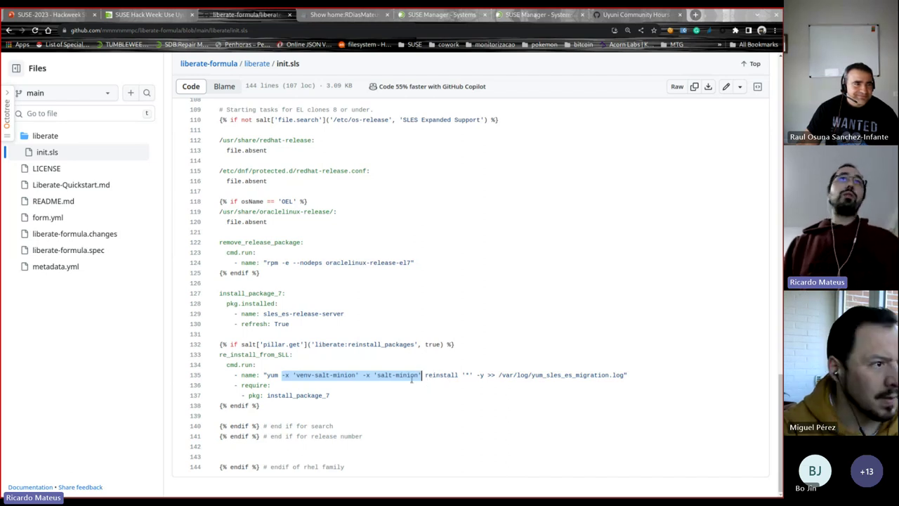
left_click(294, 375)
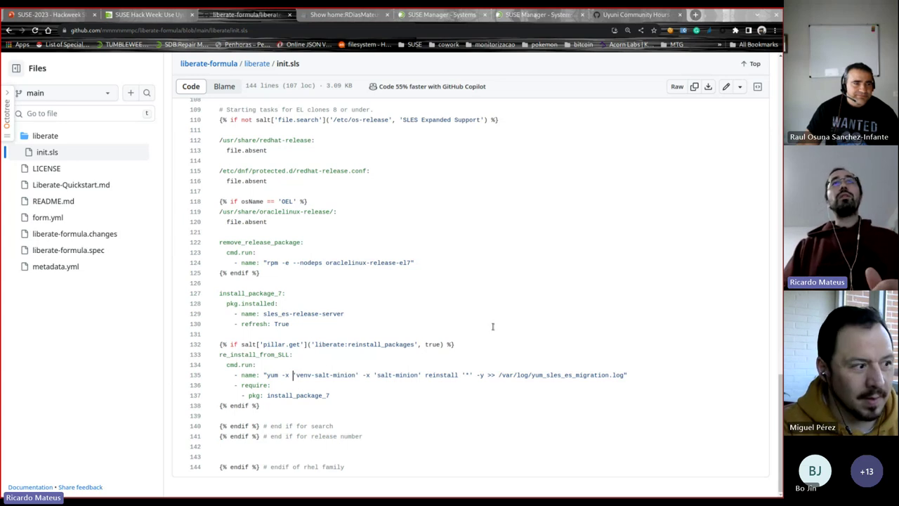
left_click_drag(294, 374, 458, 375)
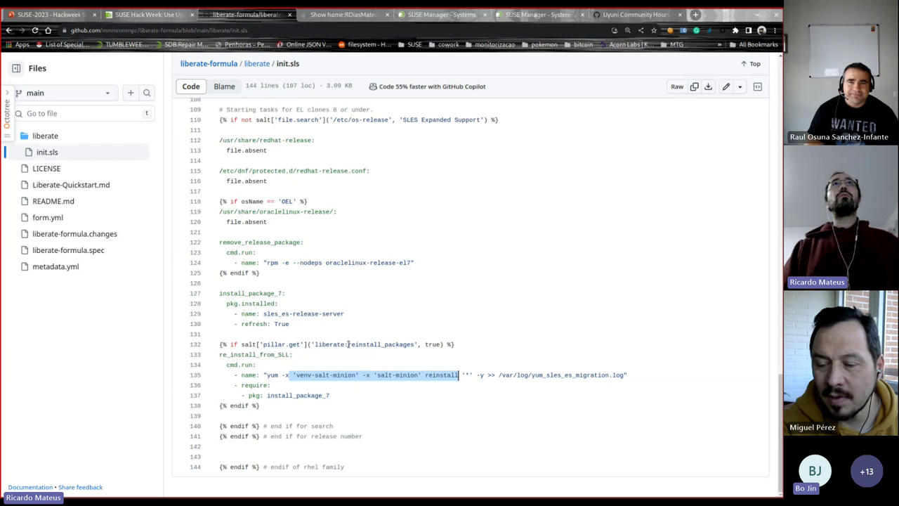
left_click(432, 14)
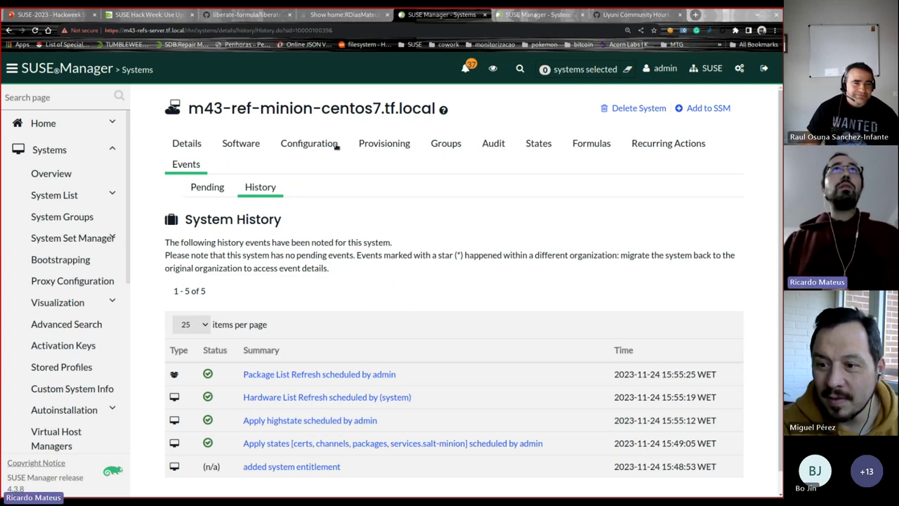
Step: Highlight 'SUSE Linux Enterprise Server with Expanded Support 7' under the centos7 minion's Installed Products
left_click(181, 143)
scroll(321, 195, "down", 1)
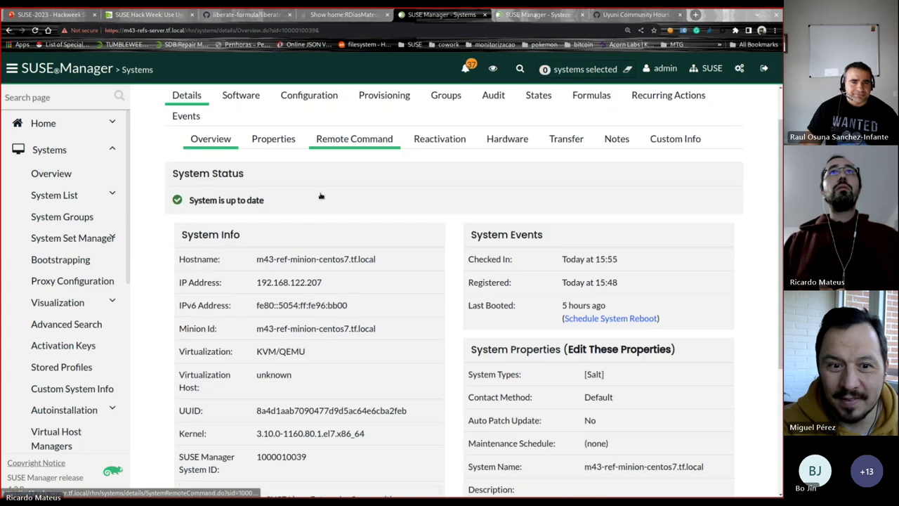
scroll(281, 176, "down", 1)
scroll(338, 363, "down", 2)
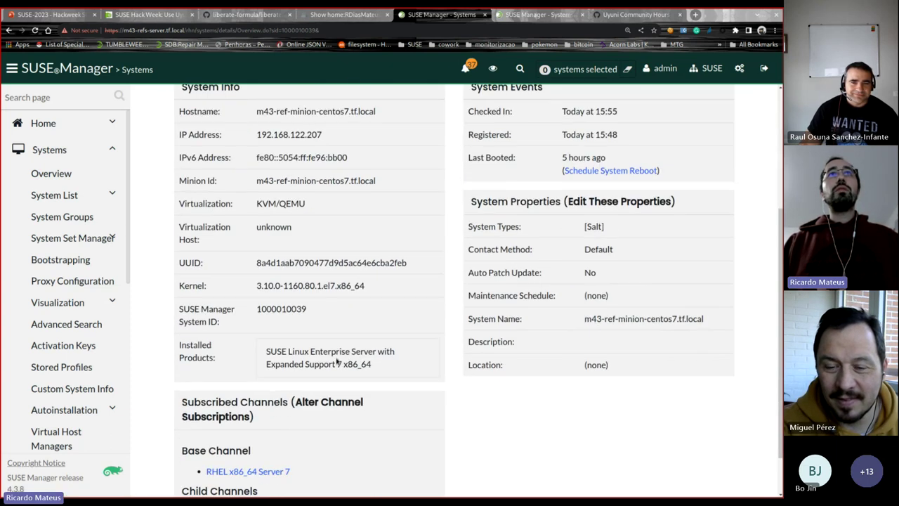
left_click_drag(264, 351, 392, 351)
left_click(359, 363)
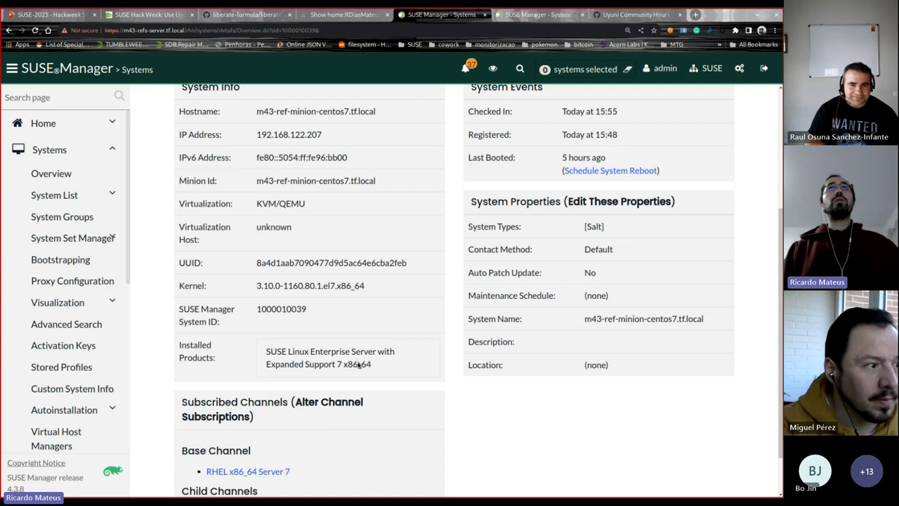
key("alt+Tab")
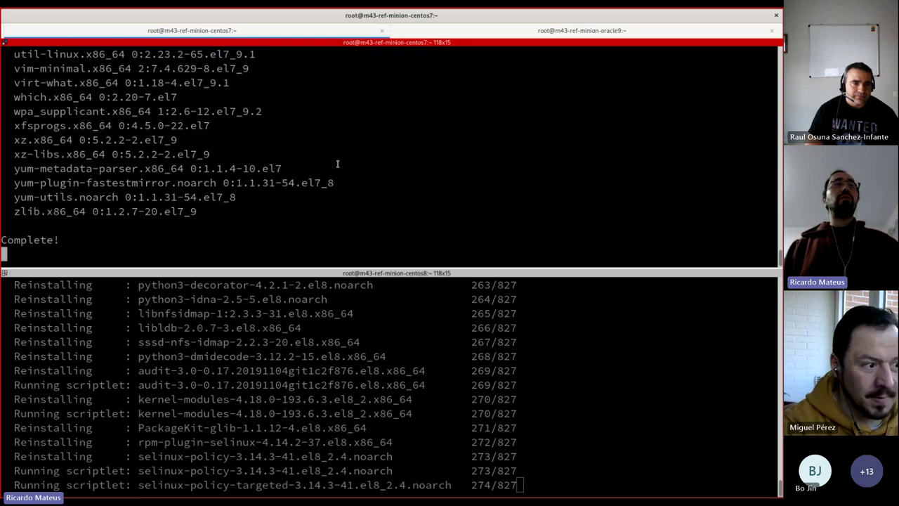
Step: Run 'rpm -qi glibc' on the centos7 minion and highlight its SUSE LLC vendor value
key("ctrl+c")
type("rpm -qi")
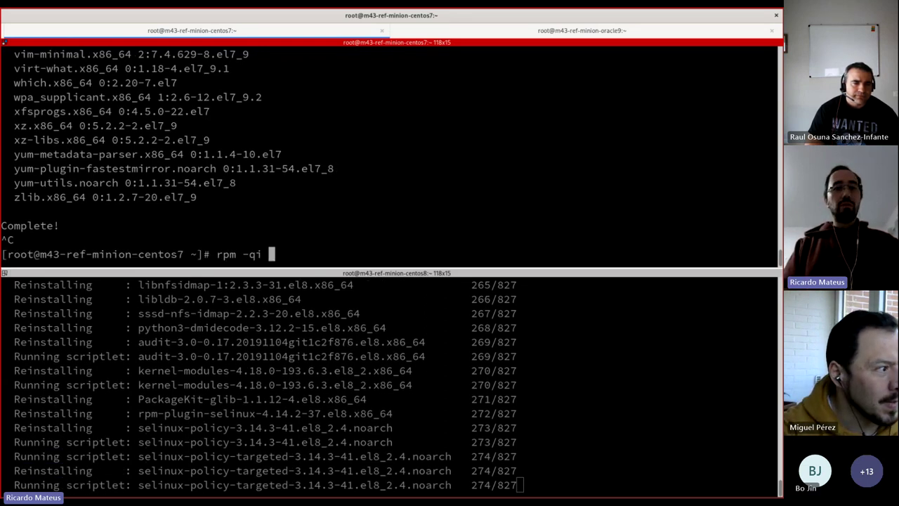
type(" glibc")
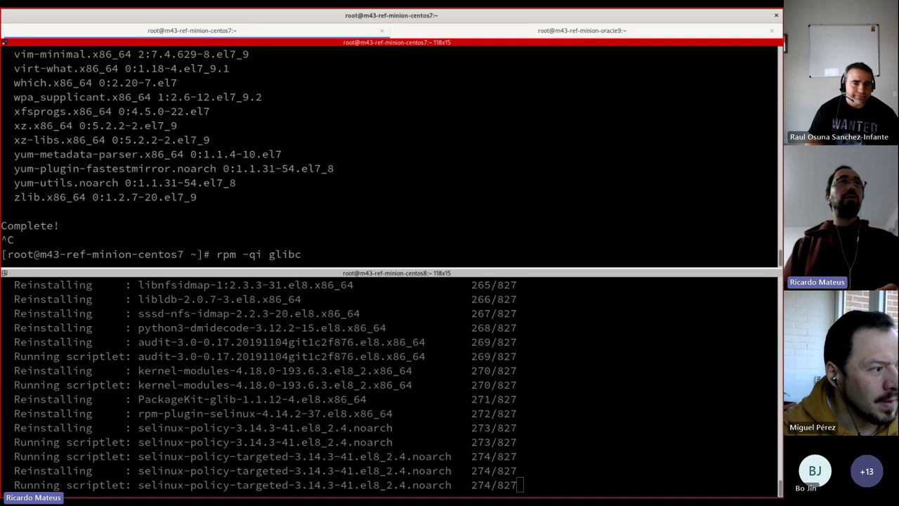
key("Return")
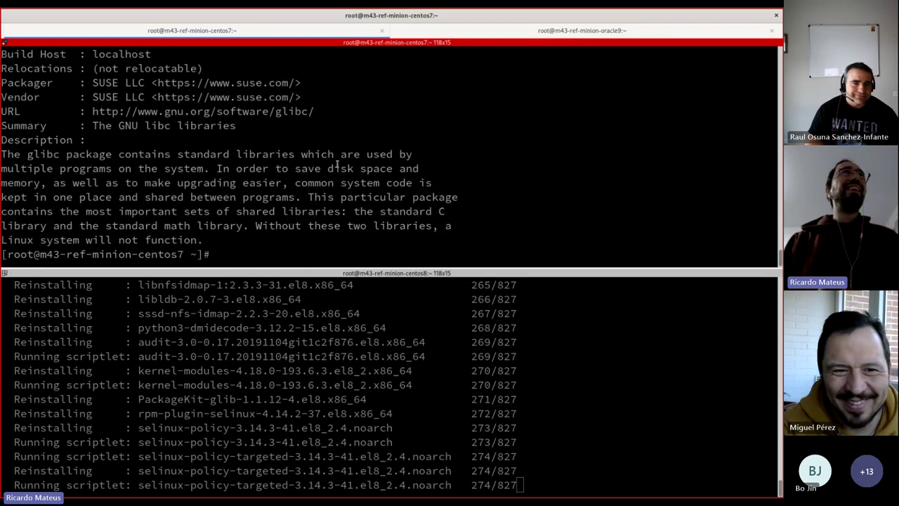
left_click_drag(130, 88, 140, 90)
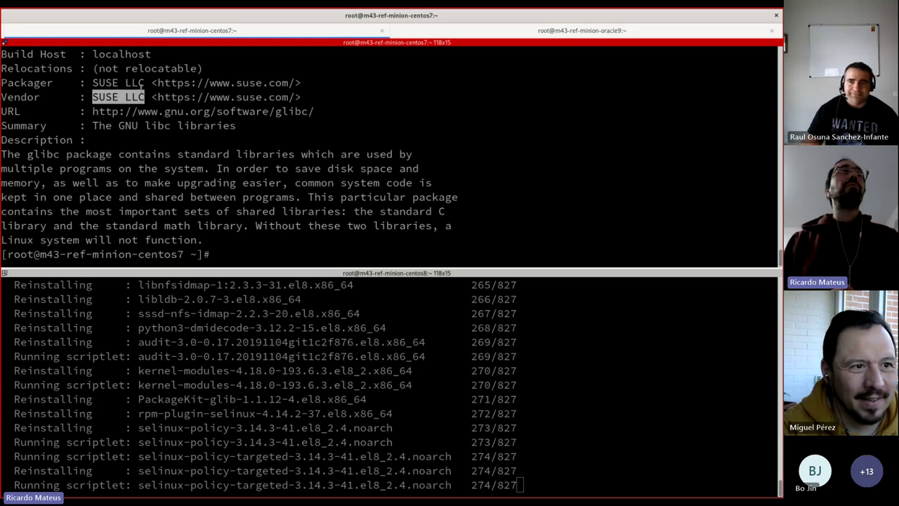
left_click(143, 97)
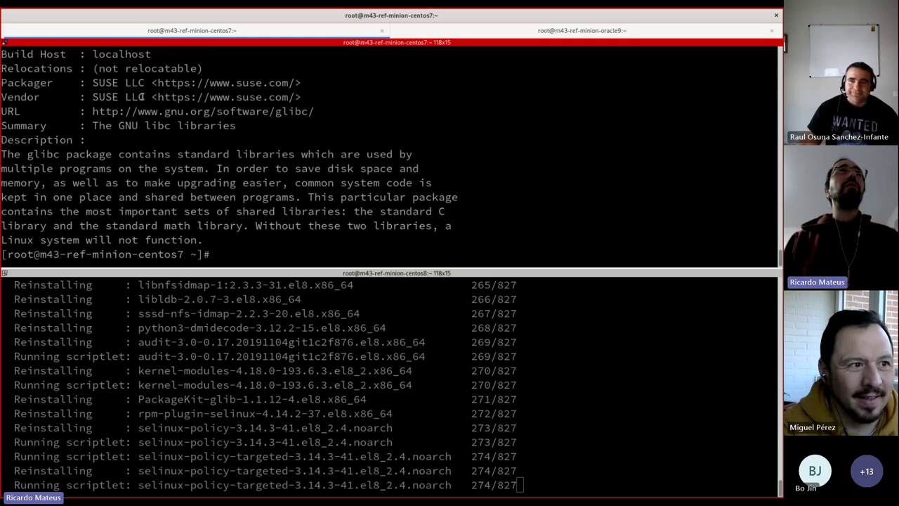
double_click(141, 97)
left_click(121, 97)
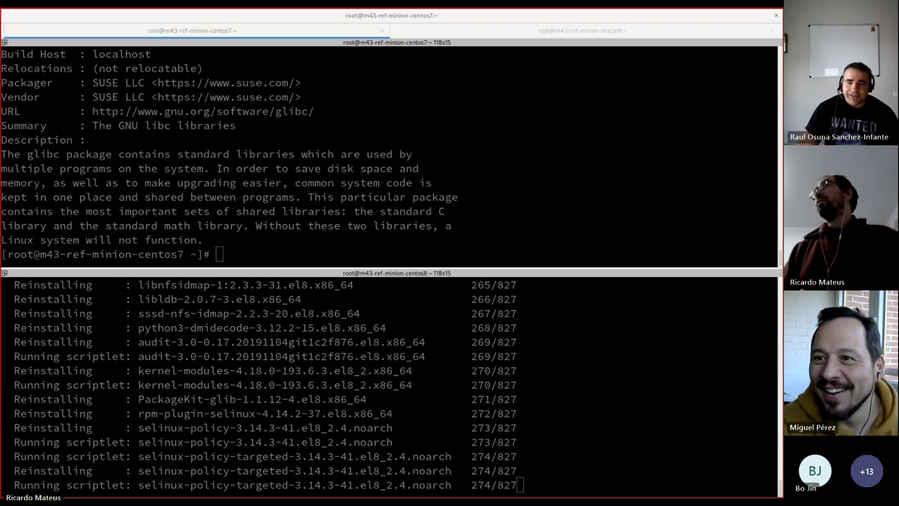
left_click(358, 158)
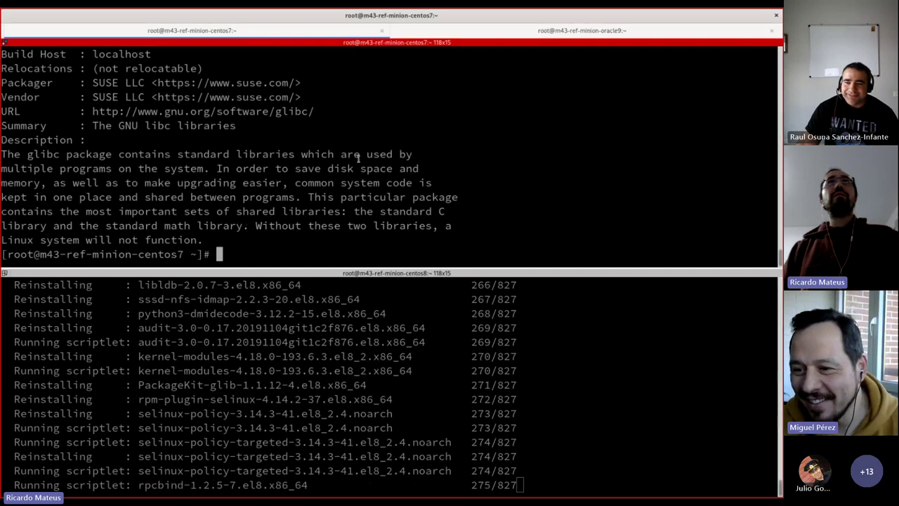
Step: Rerun 'cat /etc/os-release' on oracle9, showing SUSE Liberty Linux 9.3, then return to SUSE Manager
key("ctrl+Page_Down")
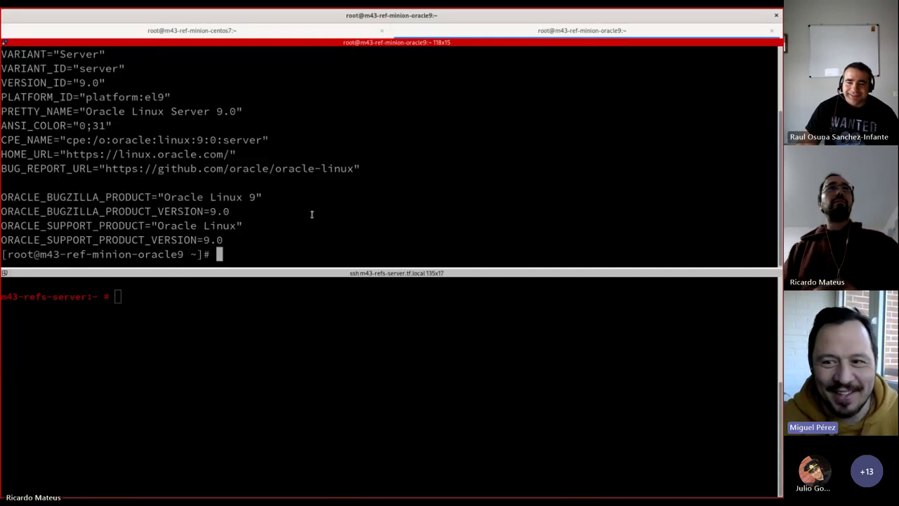
key("Up")
key("Return")
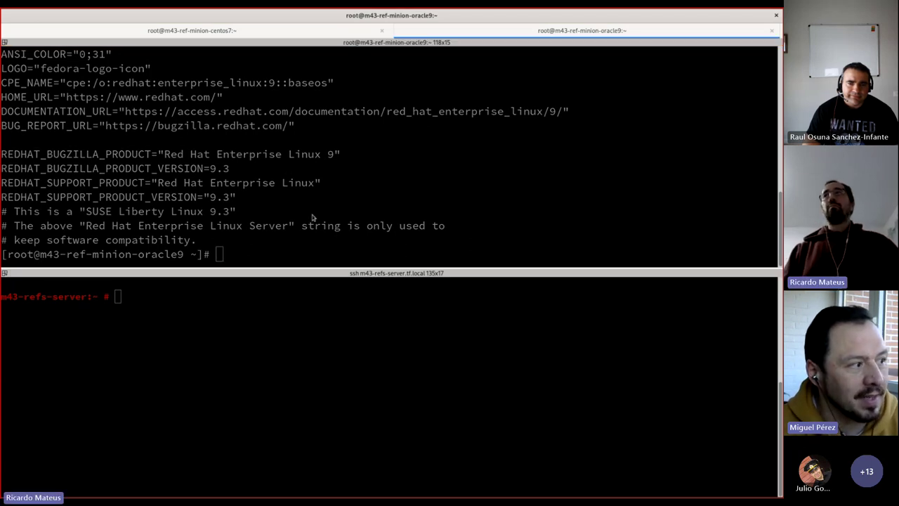
key("alt+Tab")
scroll(452, 203, "up", 3)
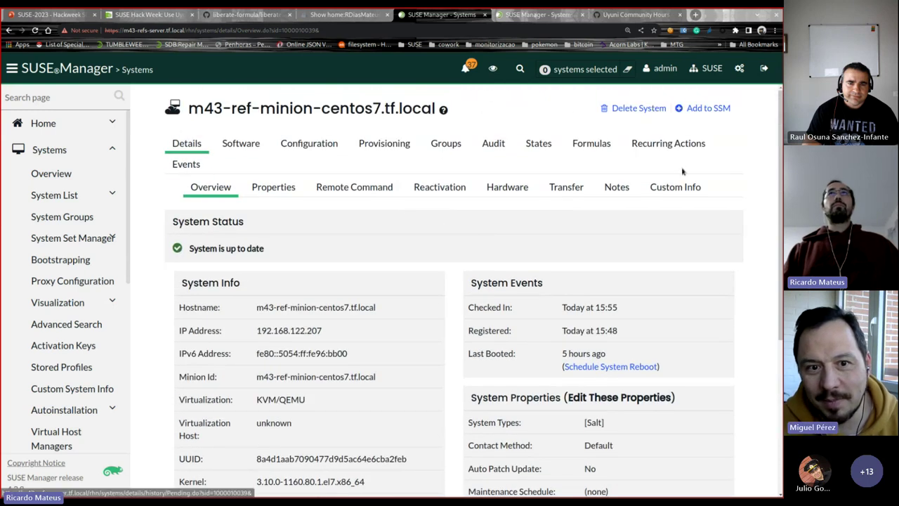
Step: Review centos7's overview: 20 critical and 23 non-critical updates and RES7 subscribed channels
left_click(199, 170)
left_click(187, 143)
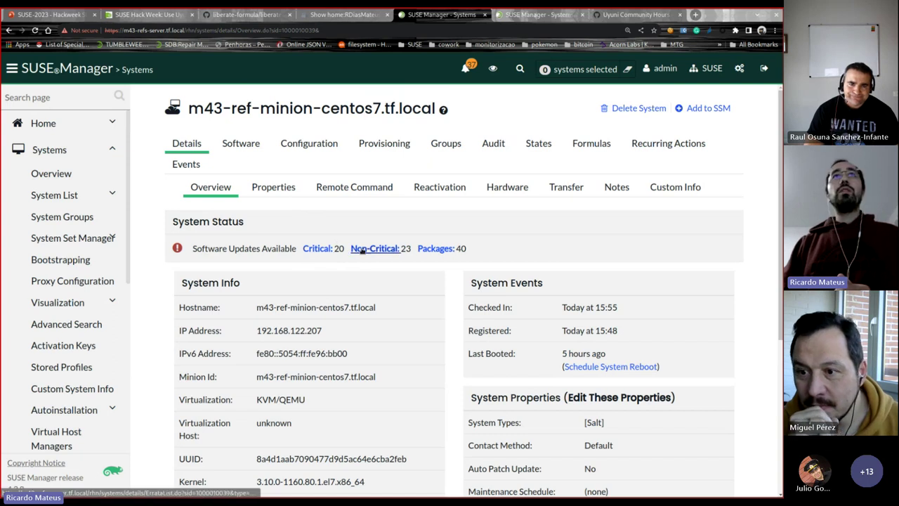
scroll(361, 264, "down", 1)
scroll(361, 264, "down", 3)
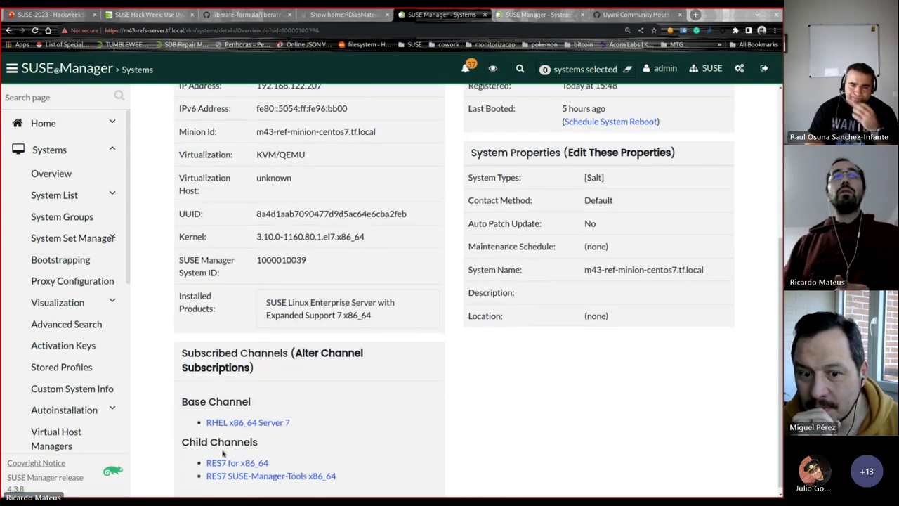
scroll(391, 380, "up", 2)
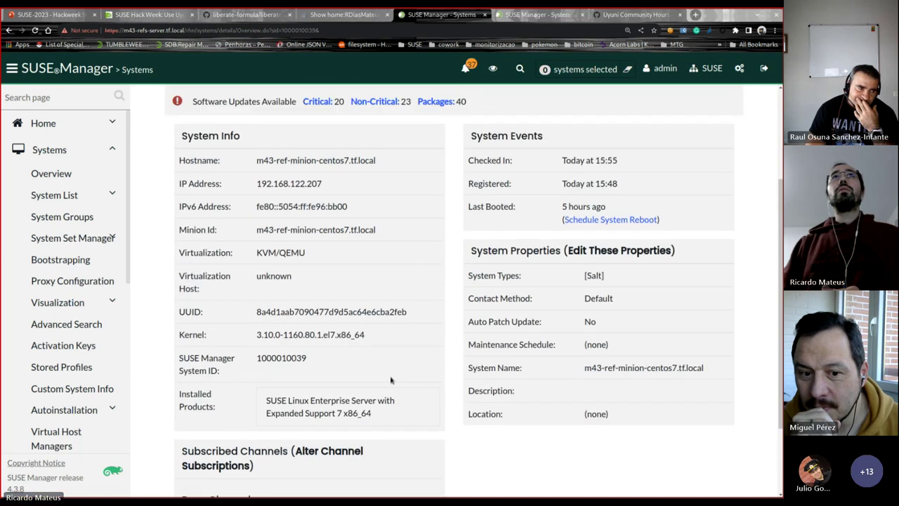
scroll(342, 204, "up", 1)
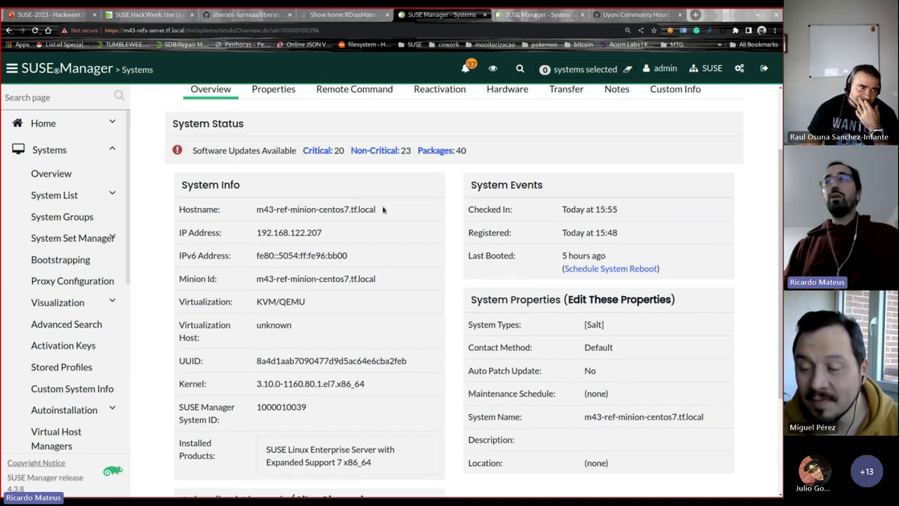
key("alt+Tab")
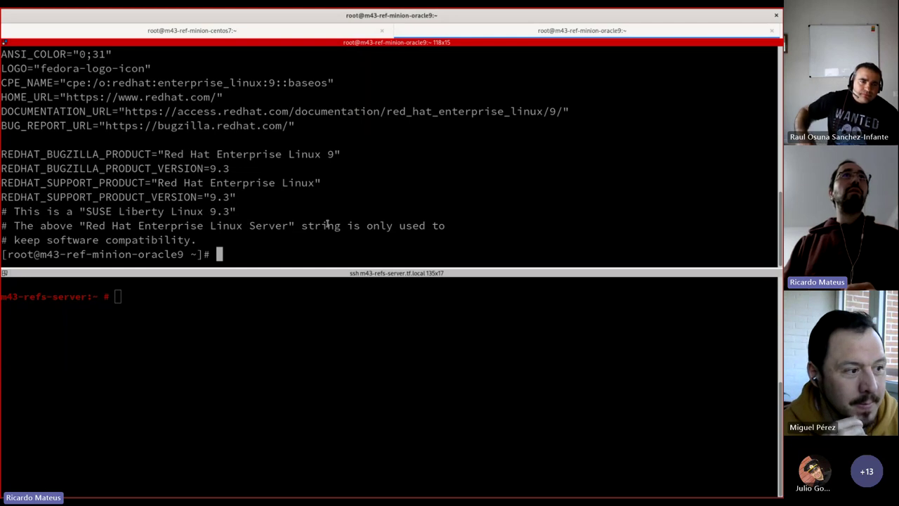
Step: Scroll the oracle9 output and highlight the SUSE Liberty Linux 9.3 line
scroll(312, 211, "up", 5)
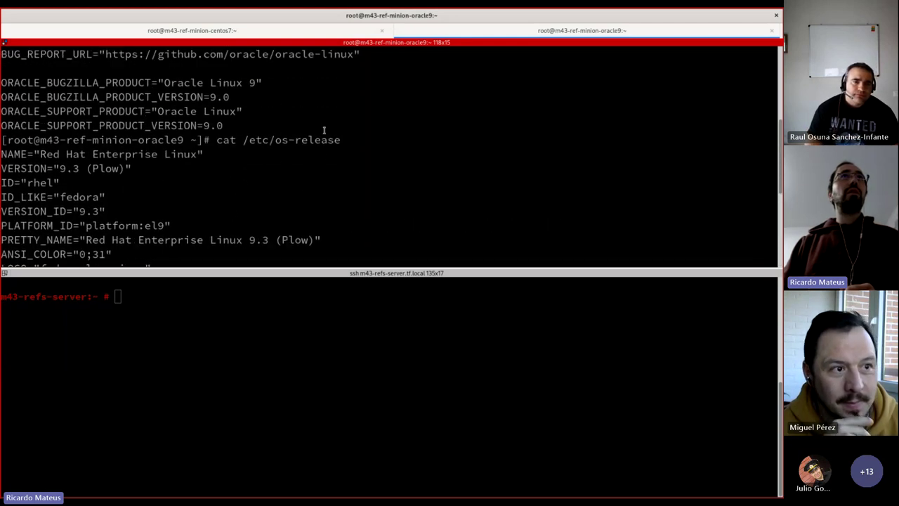
scroll(322, 152, "down", 5)
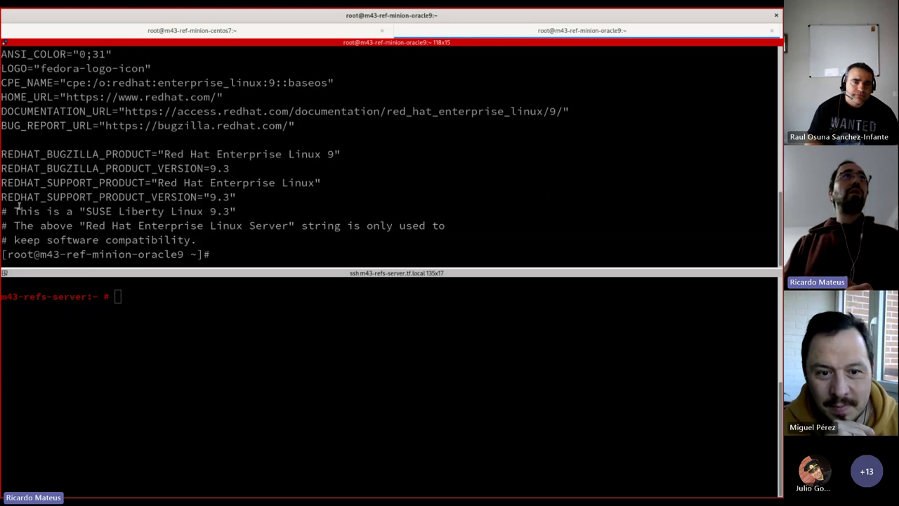
left_click_drag(15, 208, 274, 207)
left_click(279, 209)
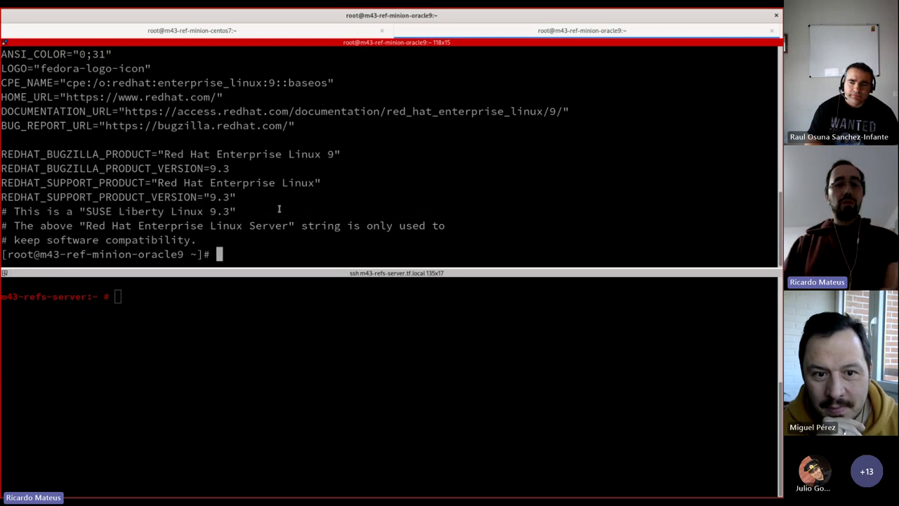
Step: Run 'ps aux | grep dnf' twice on oracle9 to confirm no dnf process remains
type("ps aux | ")
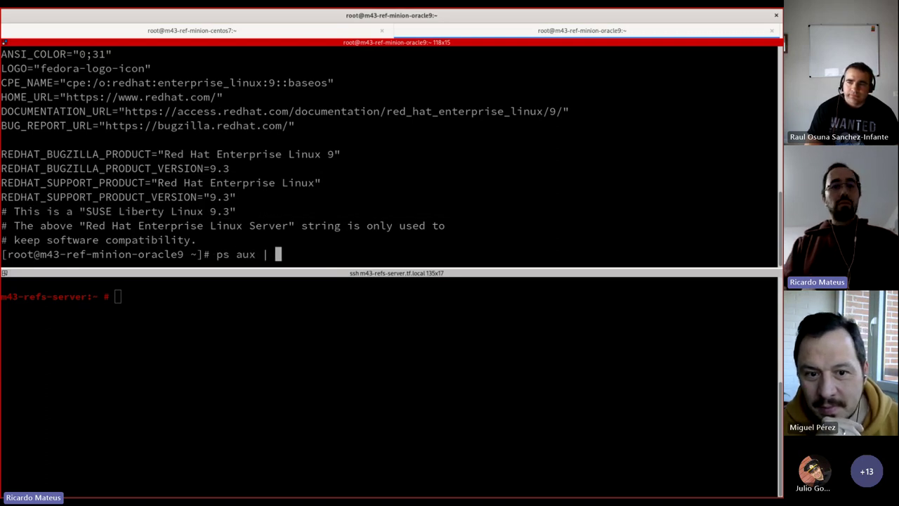
type("grep dnf")
key("Return")
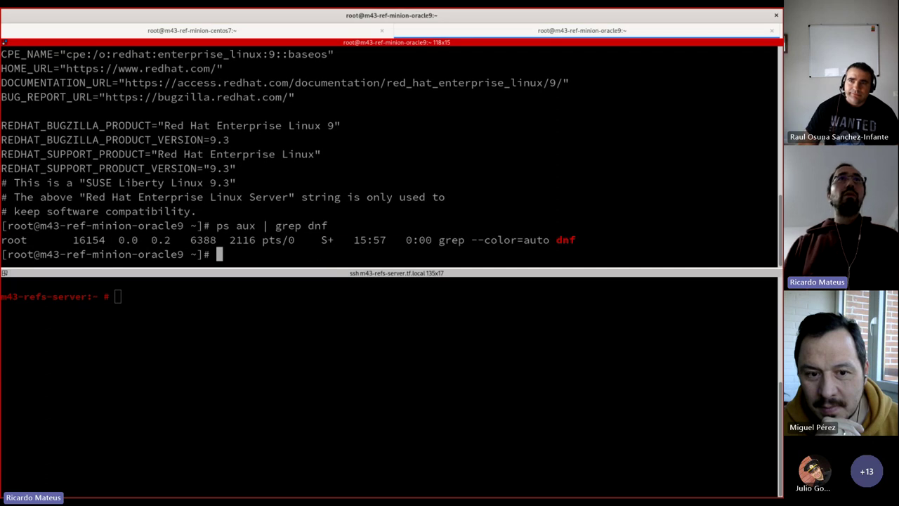
key("Up")
key("Return")
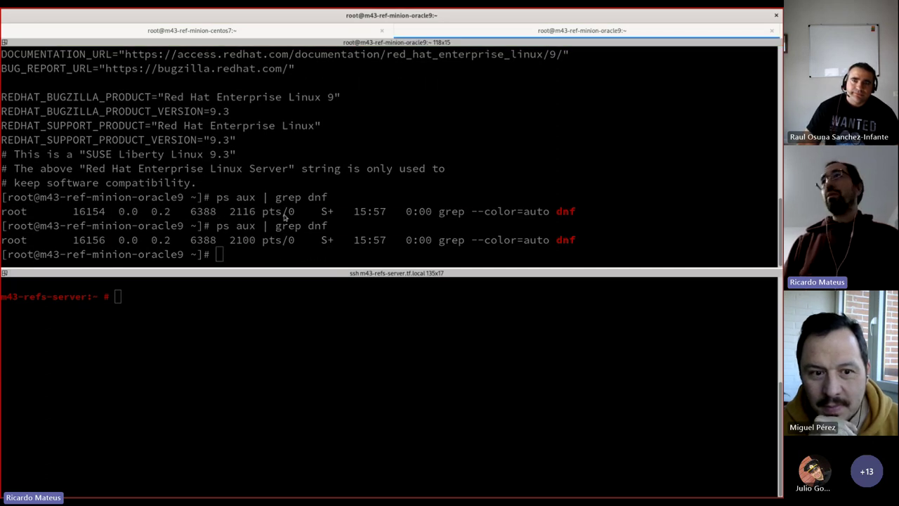
key("alt+Tab")
Step: Open the oracle9 minion's details and check Installed Products lists SUSE Liberty Linux 9
left_click(51, 173)
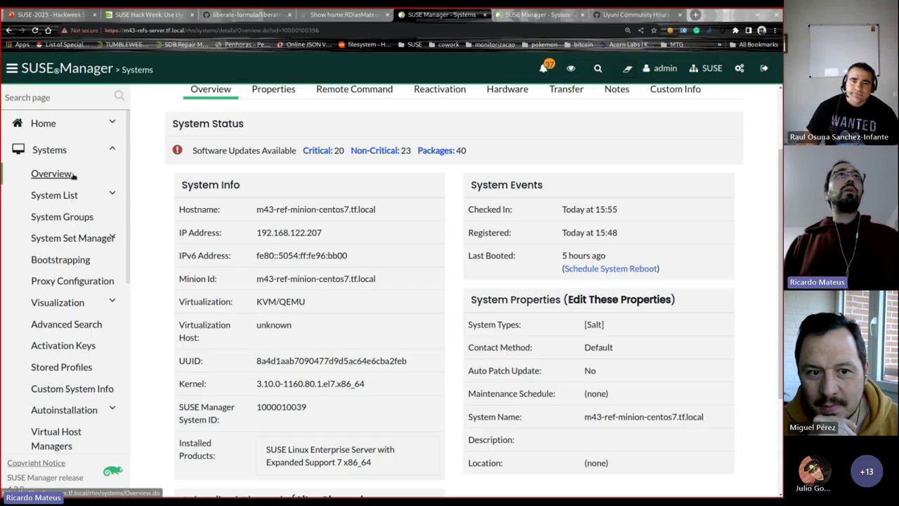
left_click(309, 377)
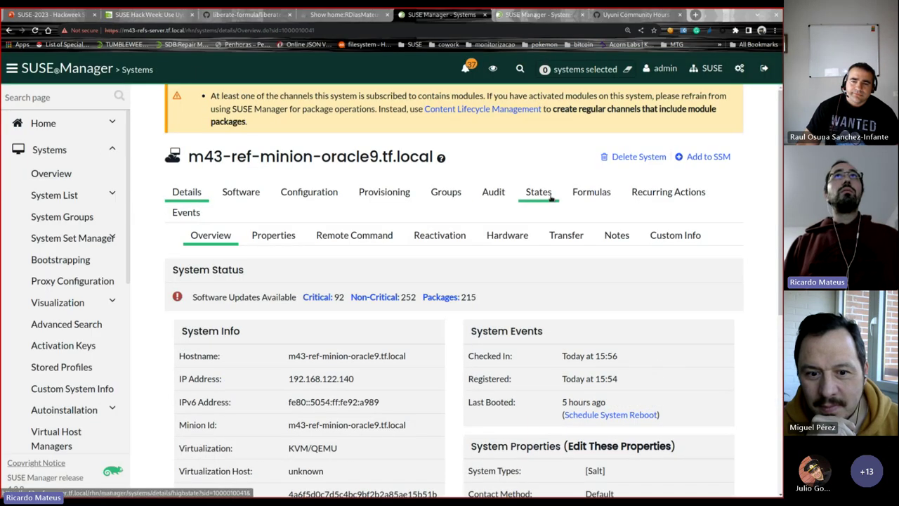
scroll(479, 448, "down", 3)
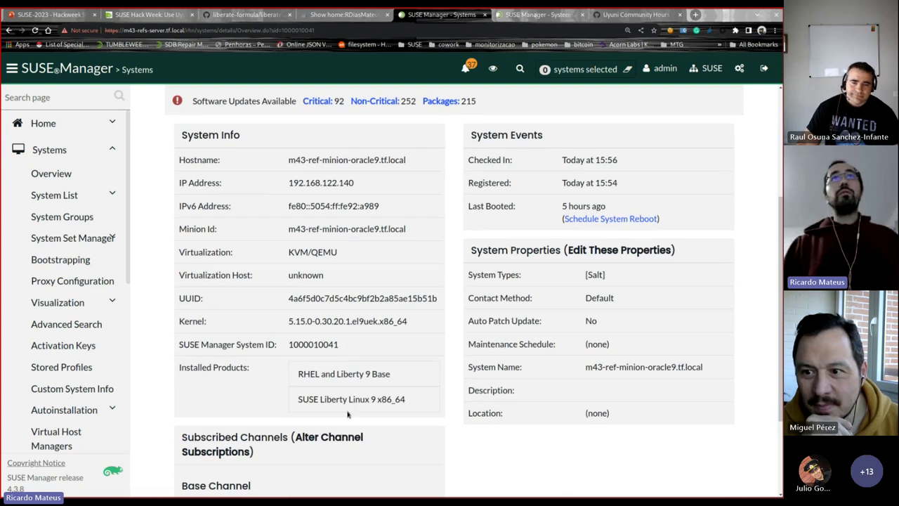
scroll(392, 391, "down", 2)
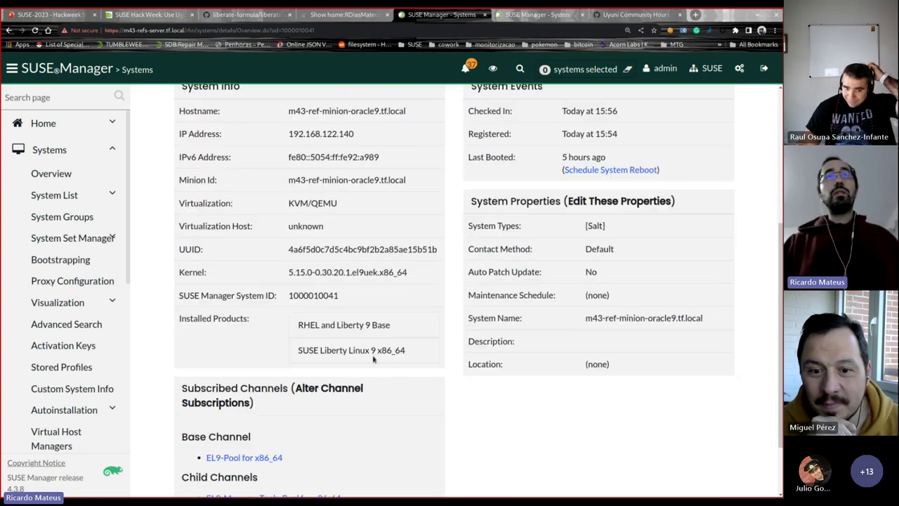
scroll(499, 387, "up", 4)
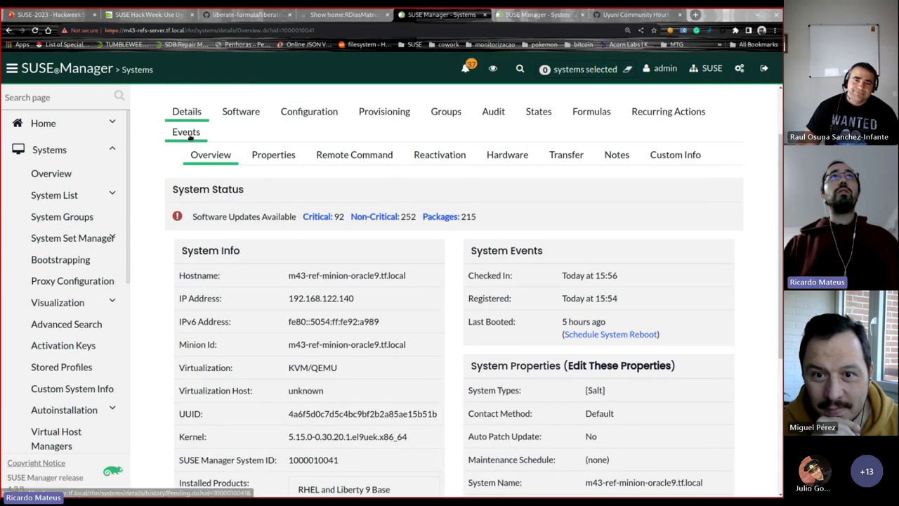
Step: Verify all five event history entries completed, then return to the Details overview
left_click(189, 135)
left_click(272, 187)
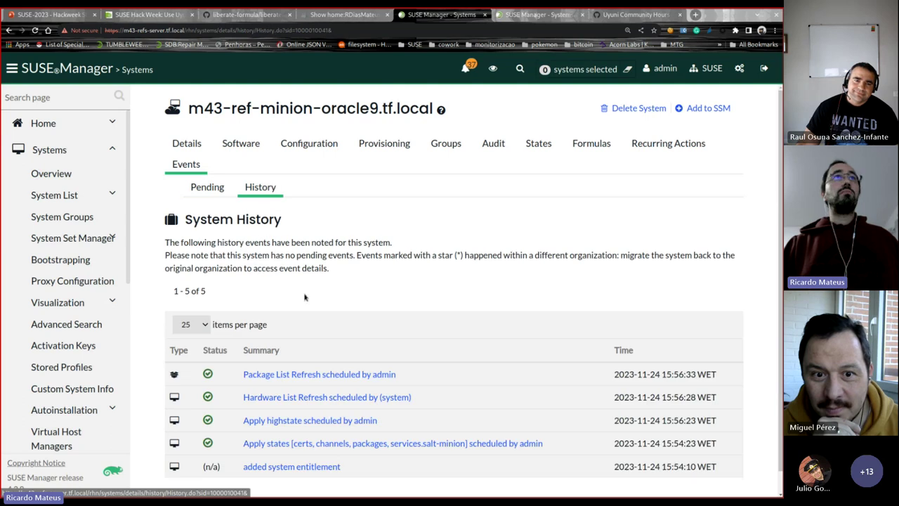
left_click(170, 149)
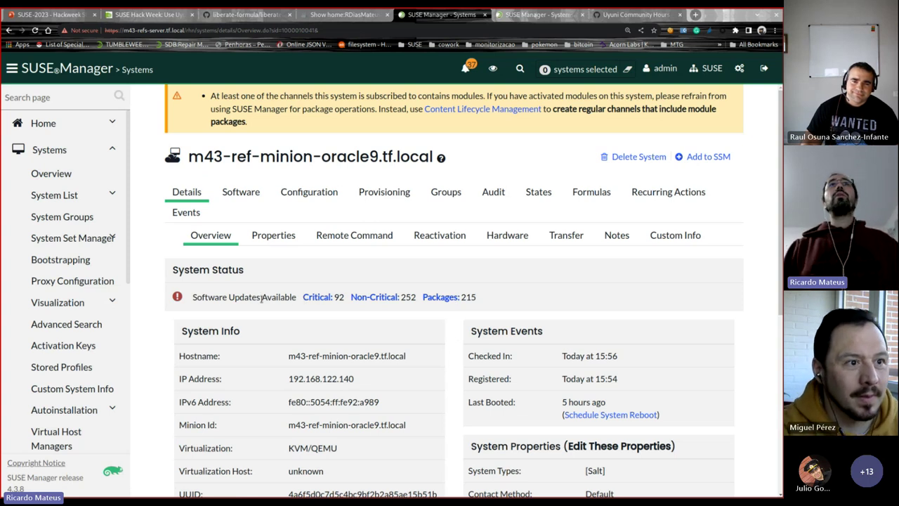
Step: Open m43-ref-minion-centos8.tf.local's event history, with highstate and hardware refresh still pending
left_click(50, 175)
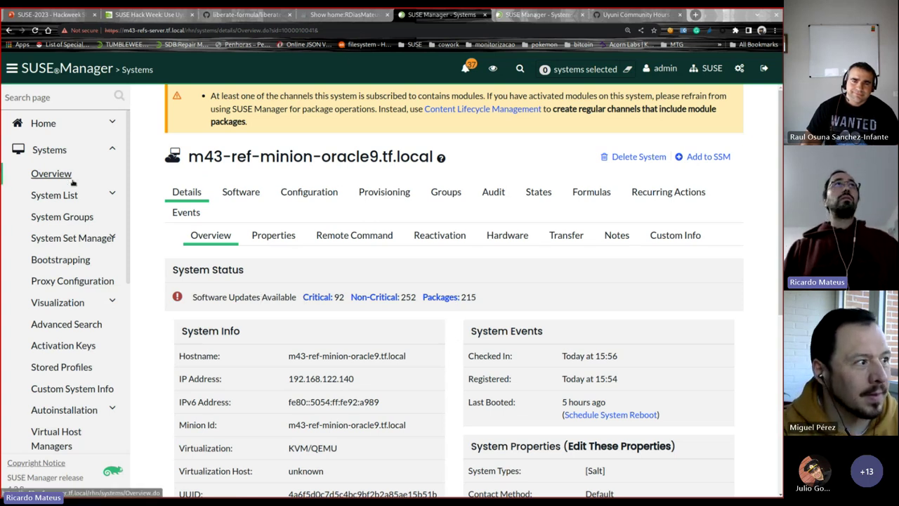
left_click(321, 351)
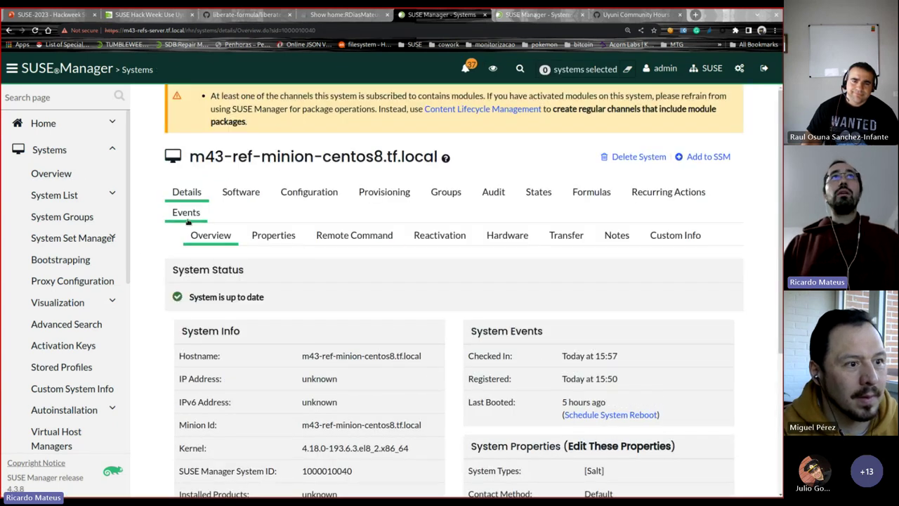
left_click(186, 212)
left_click(256, 189)
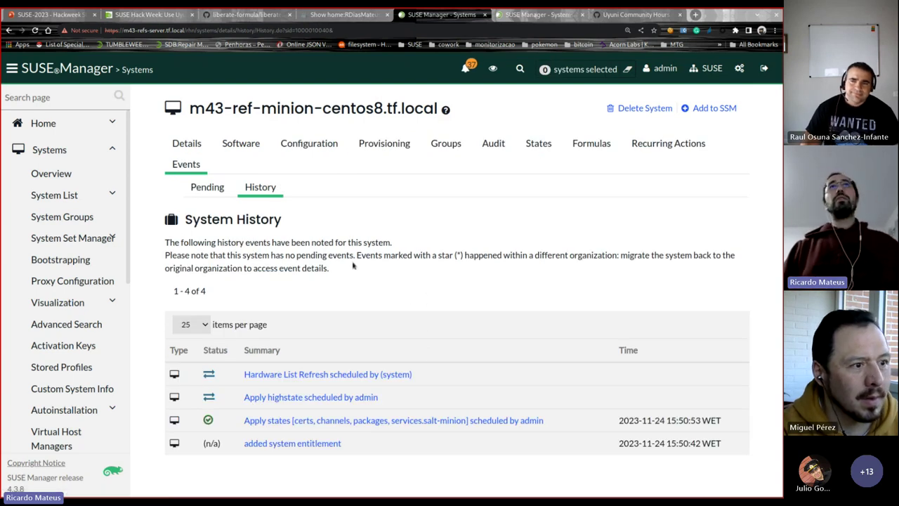
key("alt+Tab")
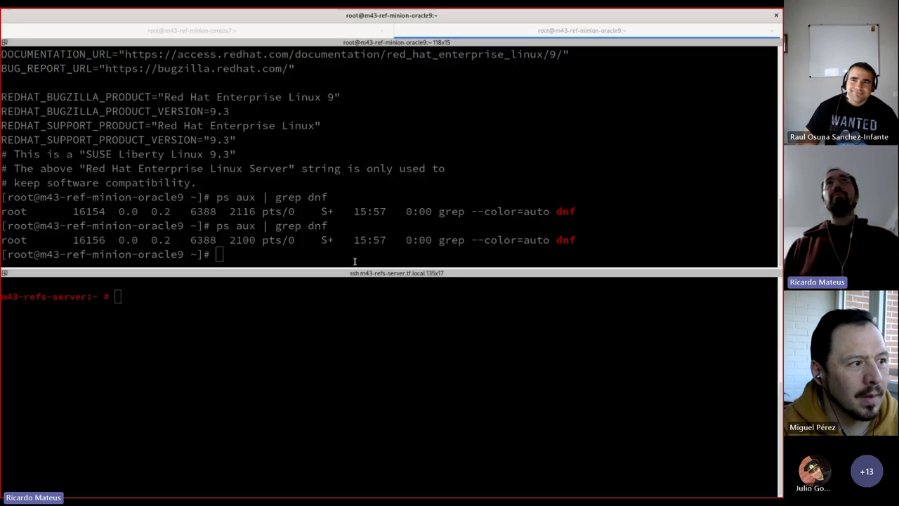
key("ctrl+Page_Up")
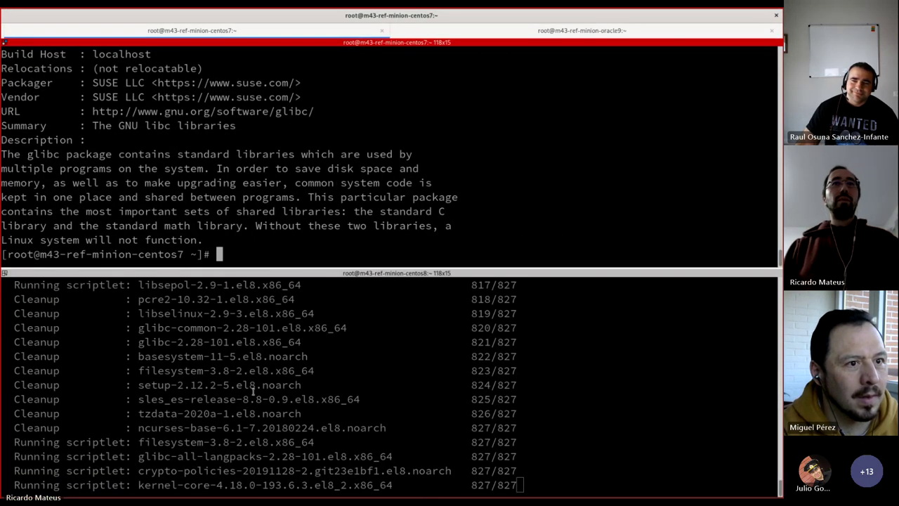
left_click(254, 392)
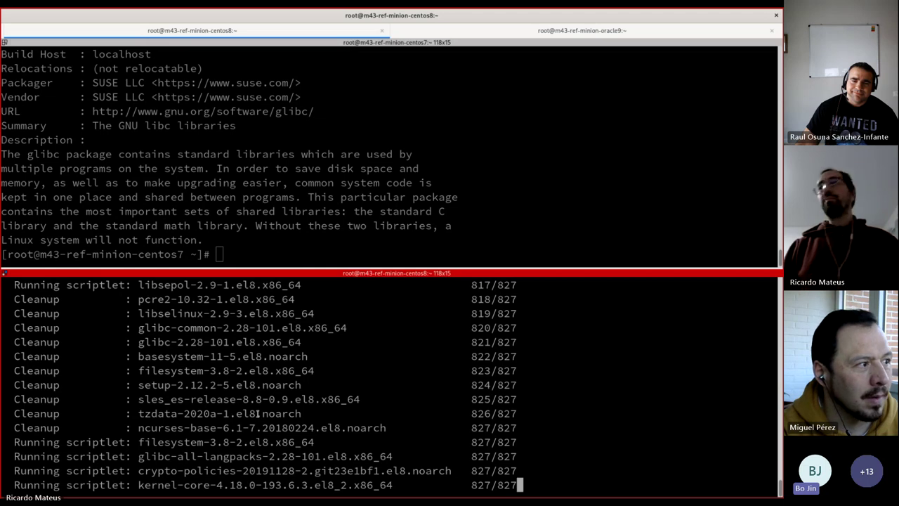
key("alt+Tab")
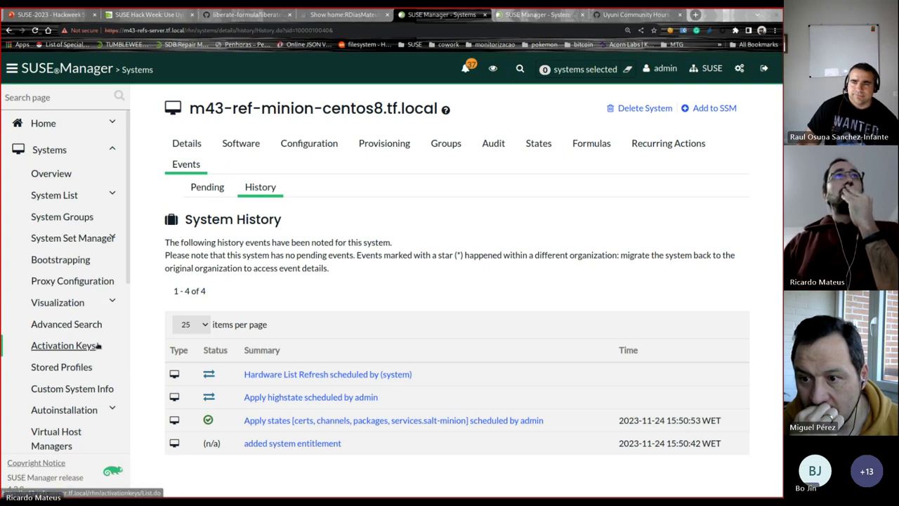
Step: Inspect the EL7-to-SLL-auto-convert activation key, then list all five systems in Systems Overview
left_click(98, 346)
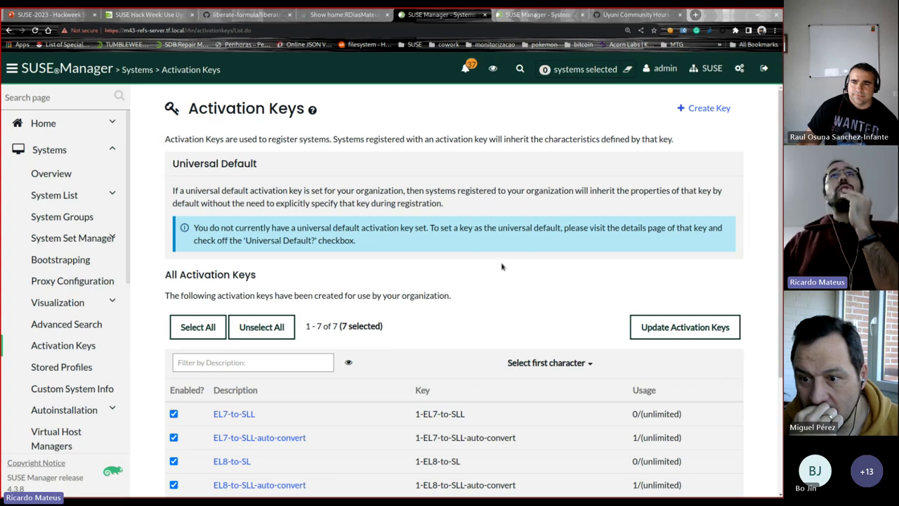
scroll(502, 266, "down", 2)
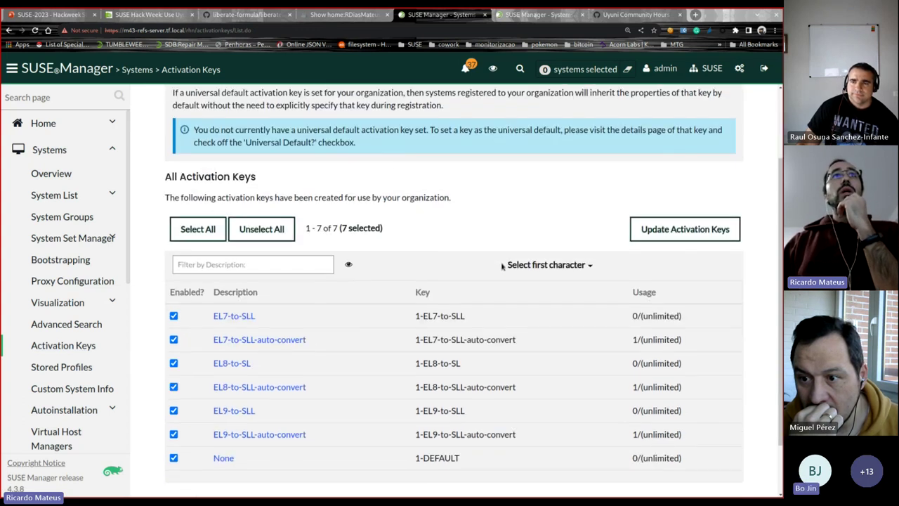
left_click(291, 340)
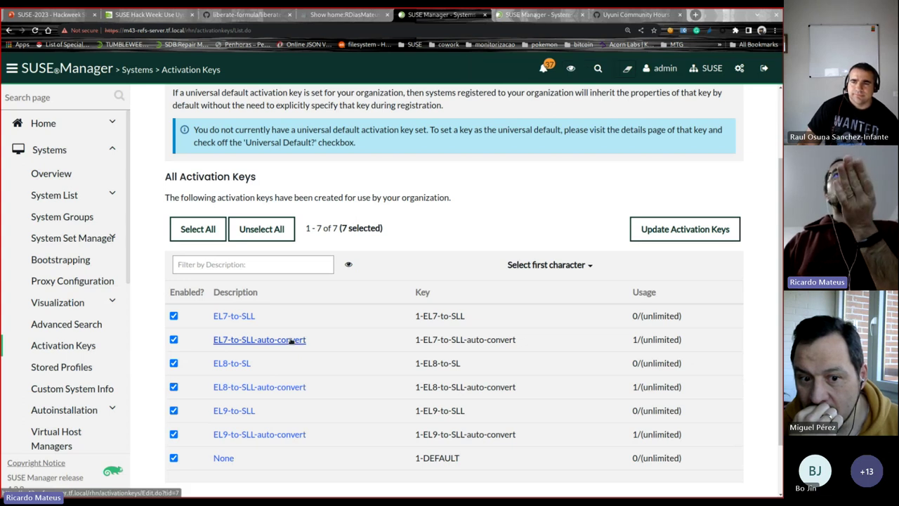
scroll(228, 311, "up", 2)
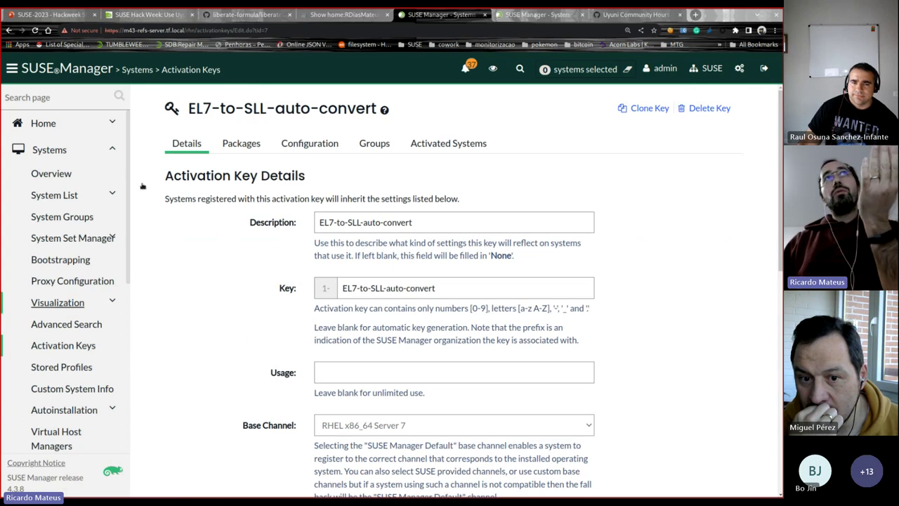
key("alt+Left")
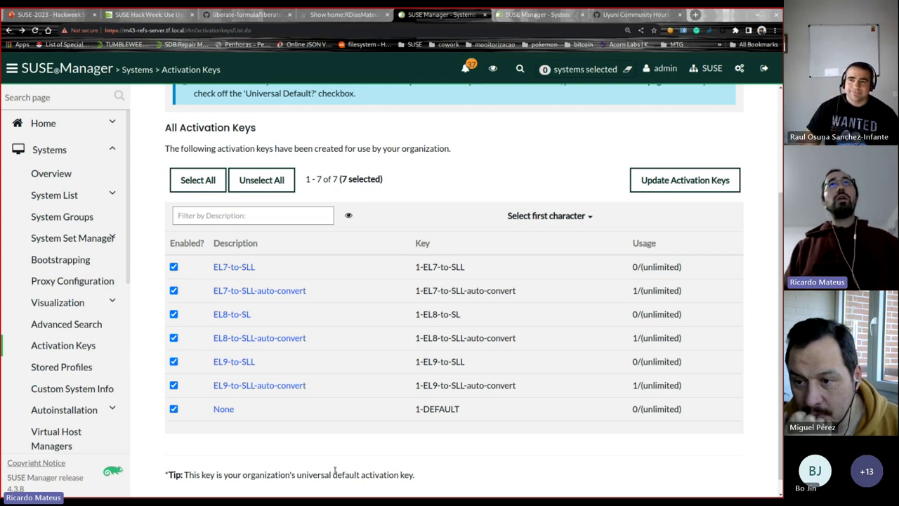
left_click(52, 174)
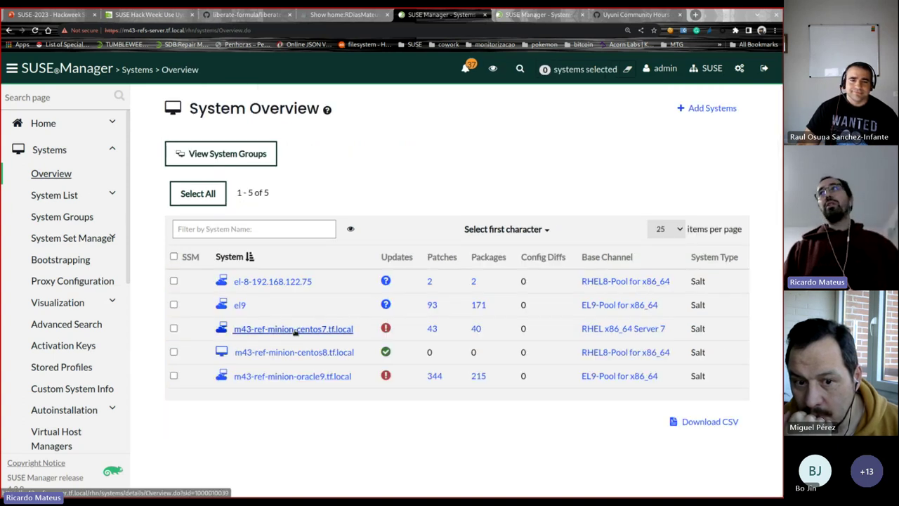
Step: Review m43-ref-minion-centos7.tf.local's details and Formulas, then show the Testing slide 6
left_click(295, 329)
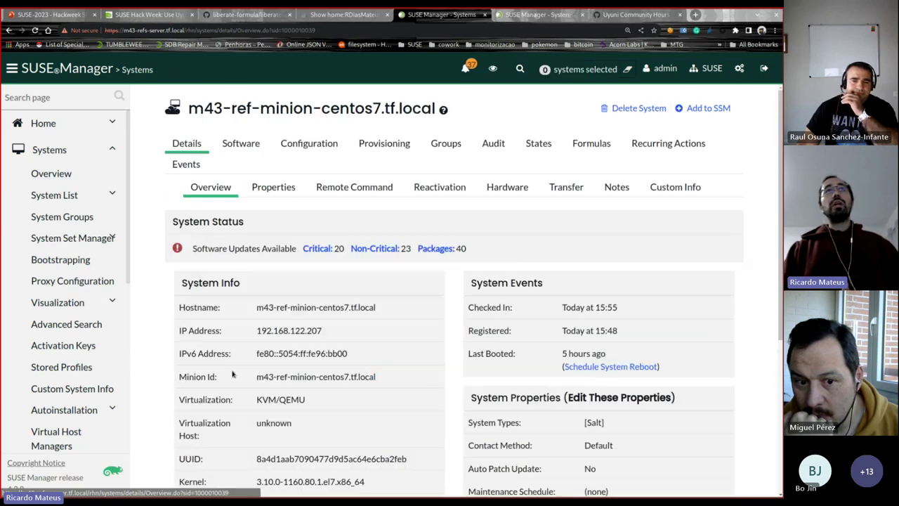
scroll(233, 374, "down", 3)
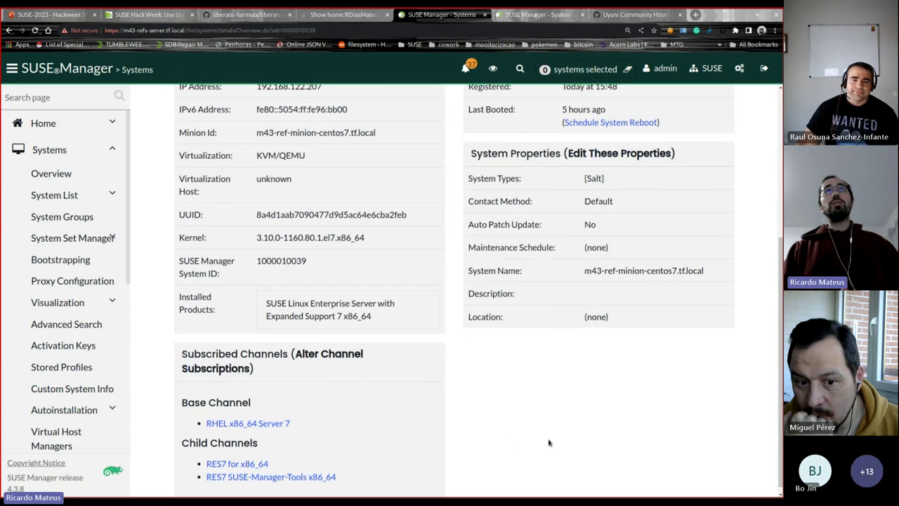
scroll(549, 442, "up", 3)
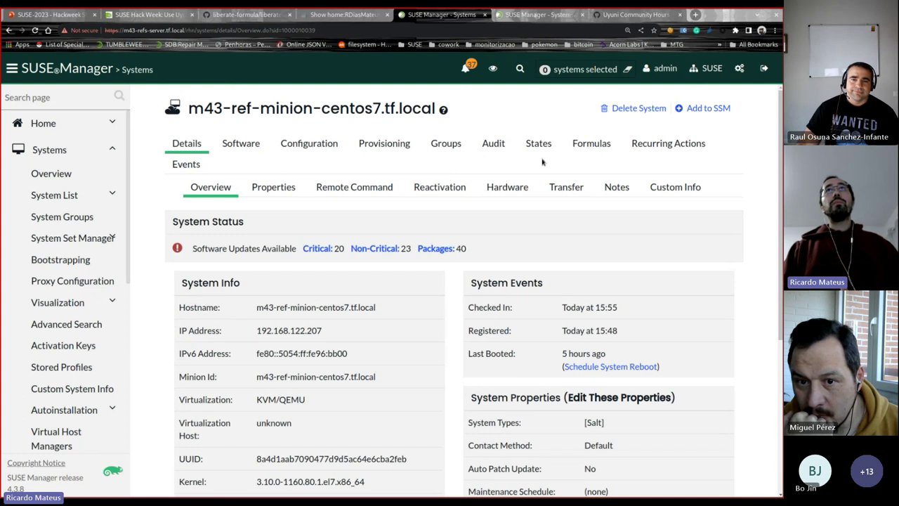
left_click(591, 143)
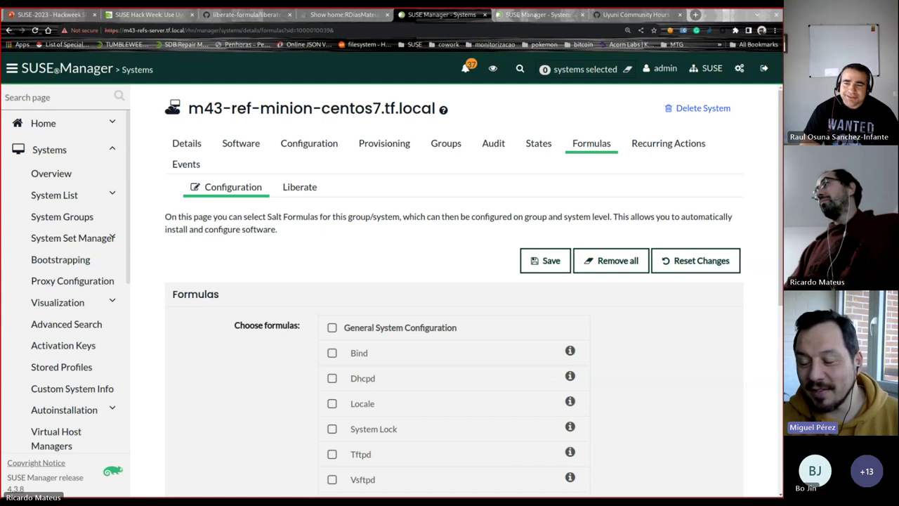
left_click(42, 16)
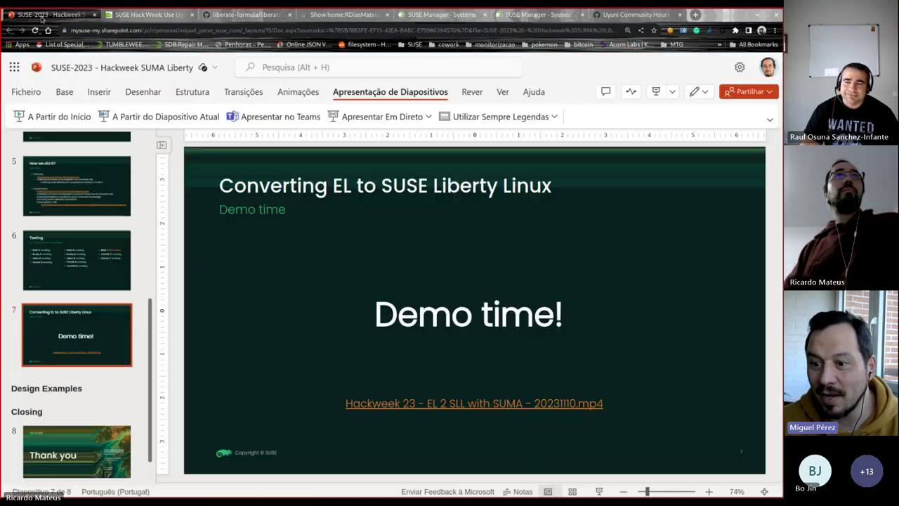
left_click(76, 260)
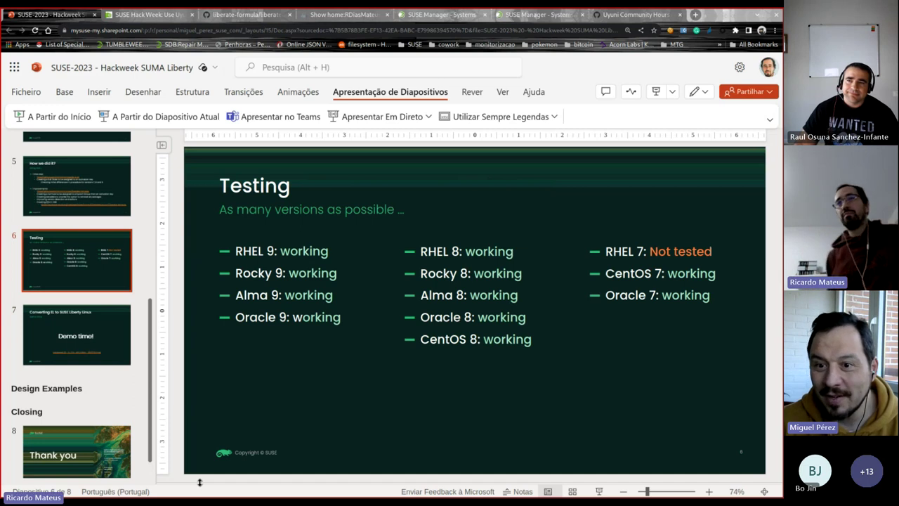